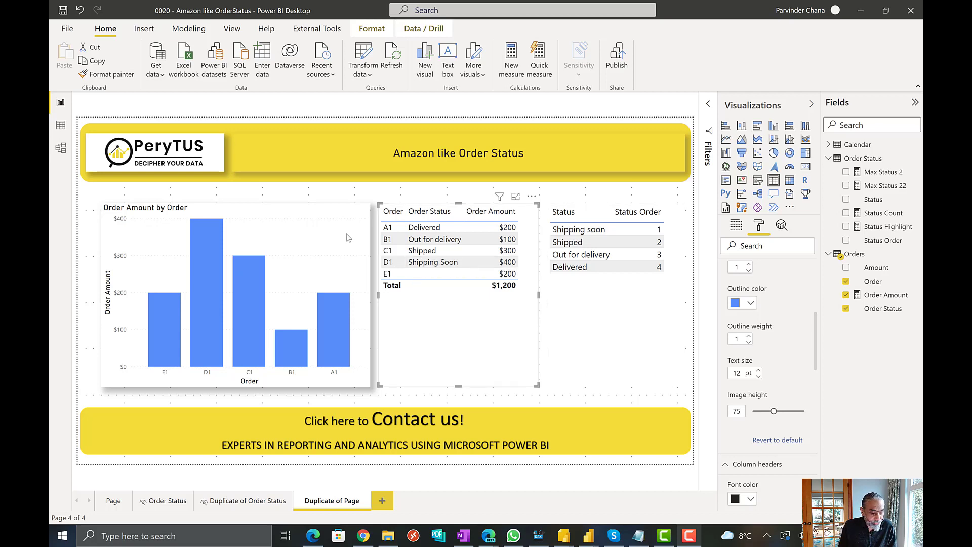
# Step: Shorten the orders table from its lower edge so it ends just below the Total row
pyautogui.click(312, 234)
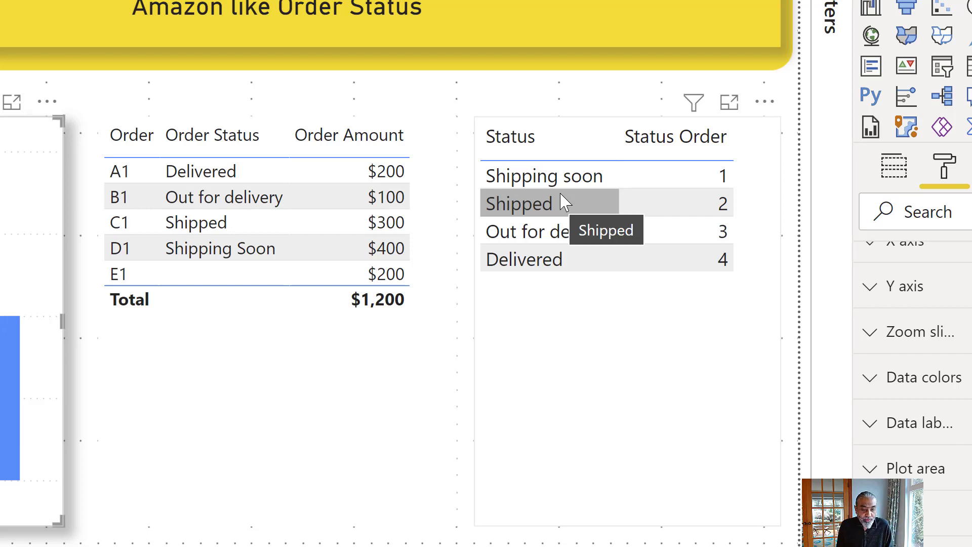
pyautogui.click(288, 524)
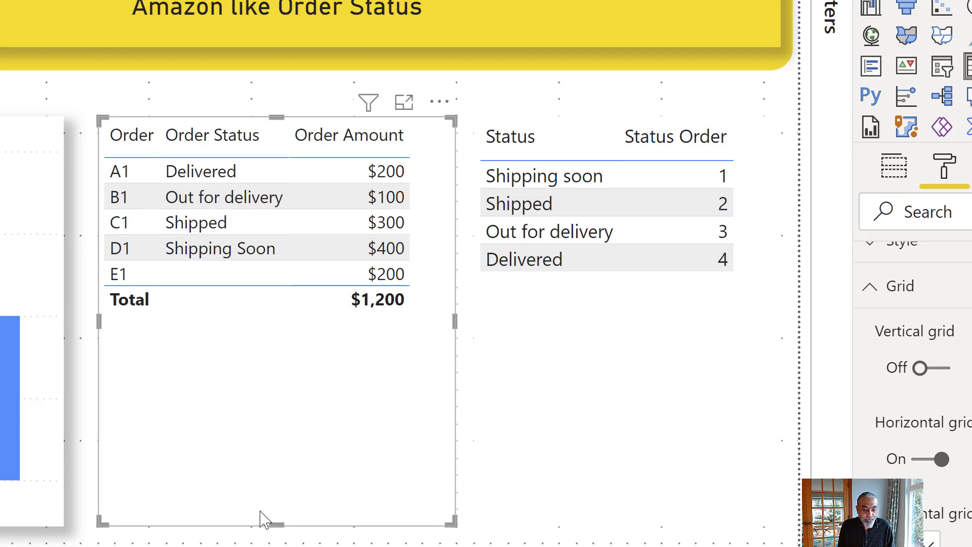
pyautogui.moveTo(277, 525); pyautogui.dragTo(290, 319)
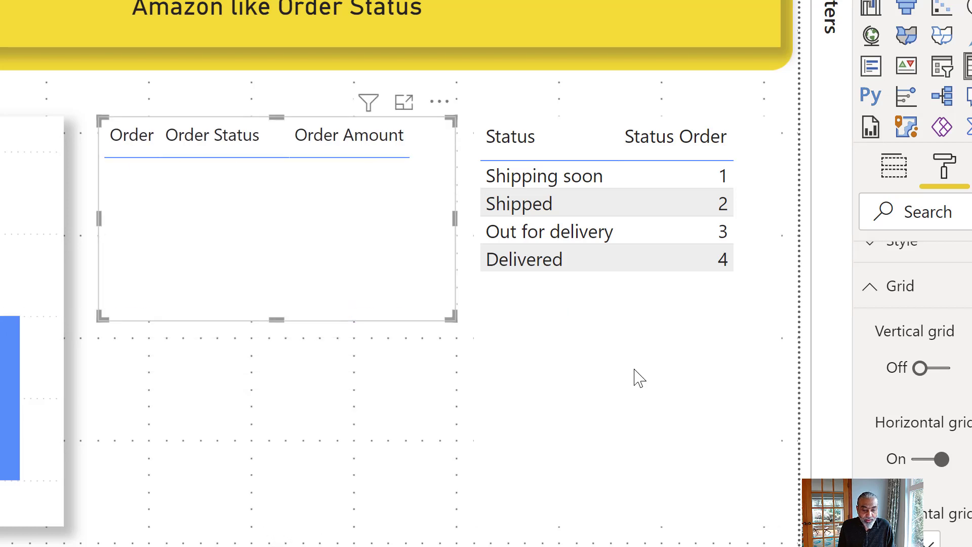
# Step: Raise the orders table to the yellow banner and fit the status table beneath it, shortened from above and widened toward the chart
pyautogui.moveTo(621, 178); pyautogui.dragTo(603, 178)
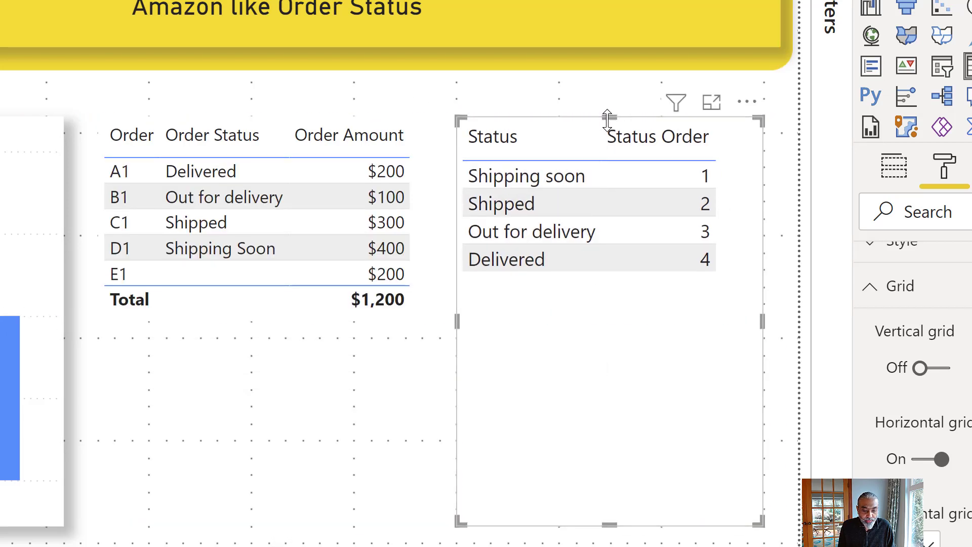
pyautogui.moveTo(609, 119); pyautogui.dragTo(612, 314)
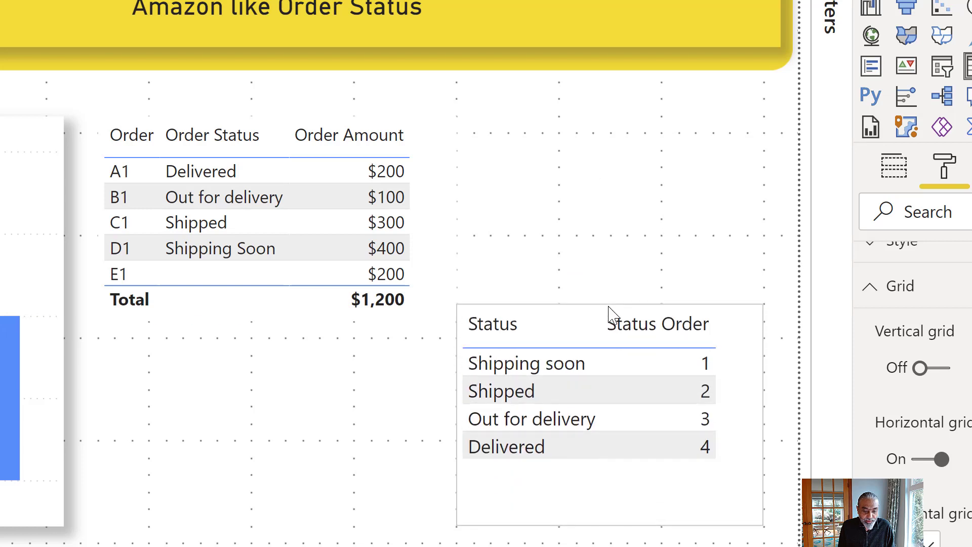
pyautogui.moveTo(418, 184); pyautogui.dragTo(449, 145)
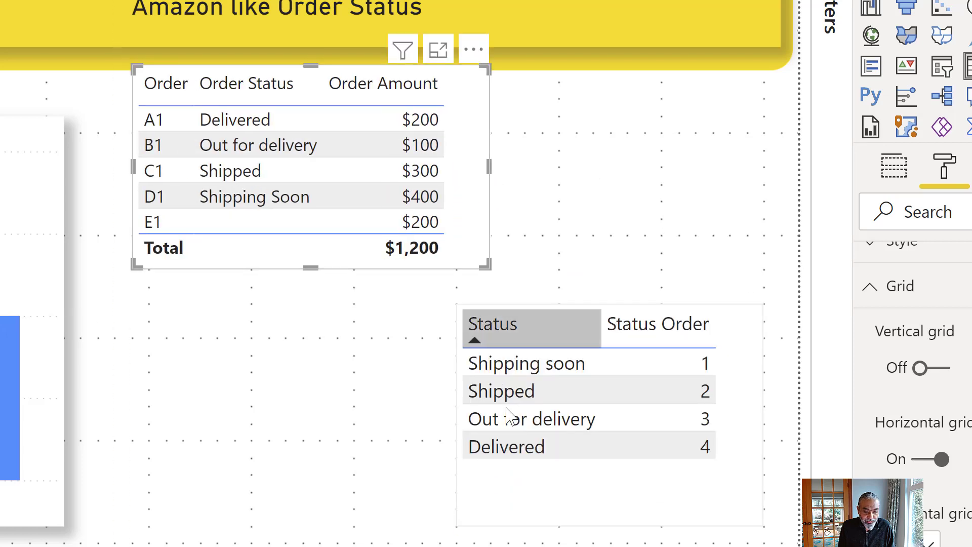
pyautogui.click(456, 436)
pyautogui.moveTo(299, 410); pyautogui.dragTo(120, 387)
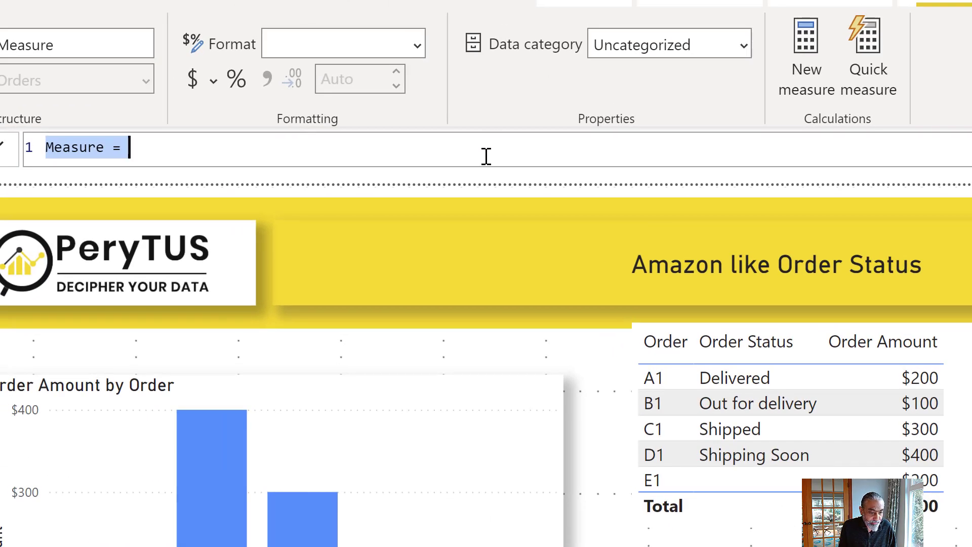
# Step: Name the new measure Count of Status in its formula
pyautogui.click(486, 152)
pyautogui.scroll(4, 486, 152)
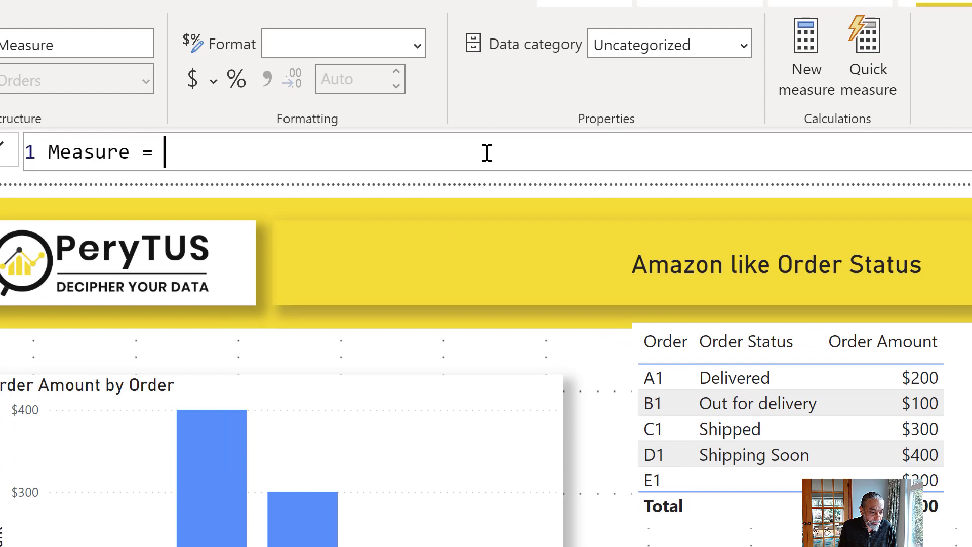
pyautogui.hotkey('ctrl', 'a')
pyautogui.write('Count')
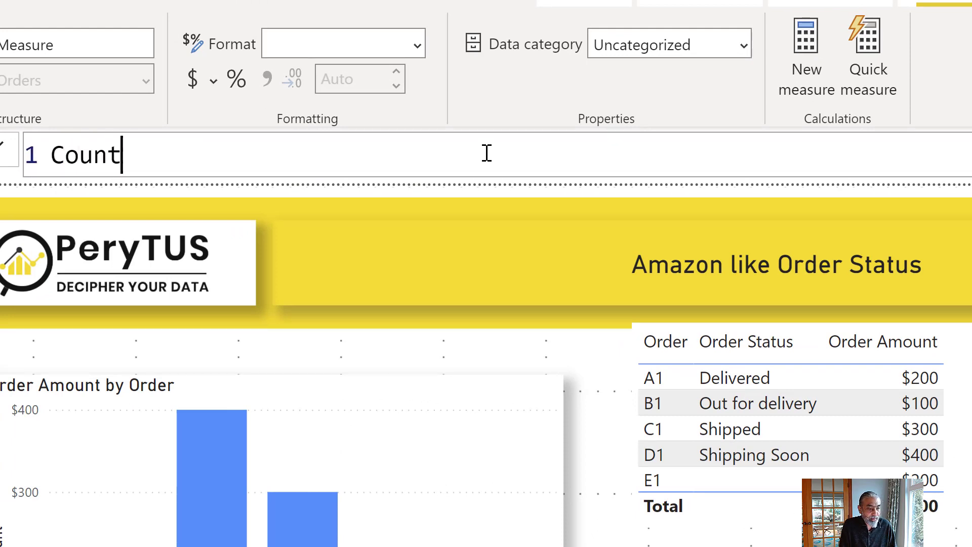
pyautogui.write(' of Status = ')
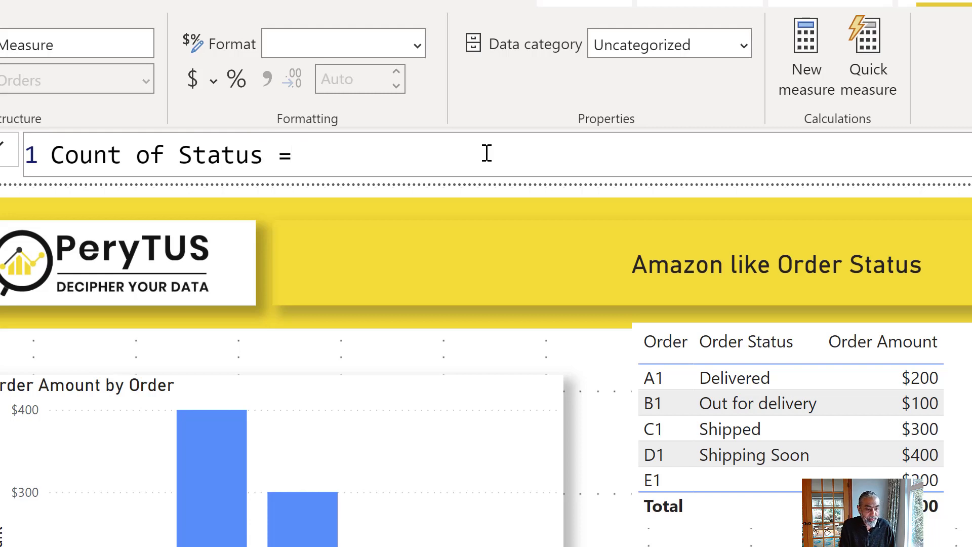
# Step: Define Count of Status as COUNTROWS ( 'Order Status' ) and commit the measure
pyautogui.write('COUNTROWS ( ')
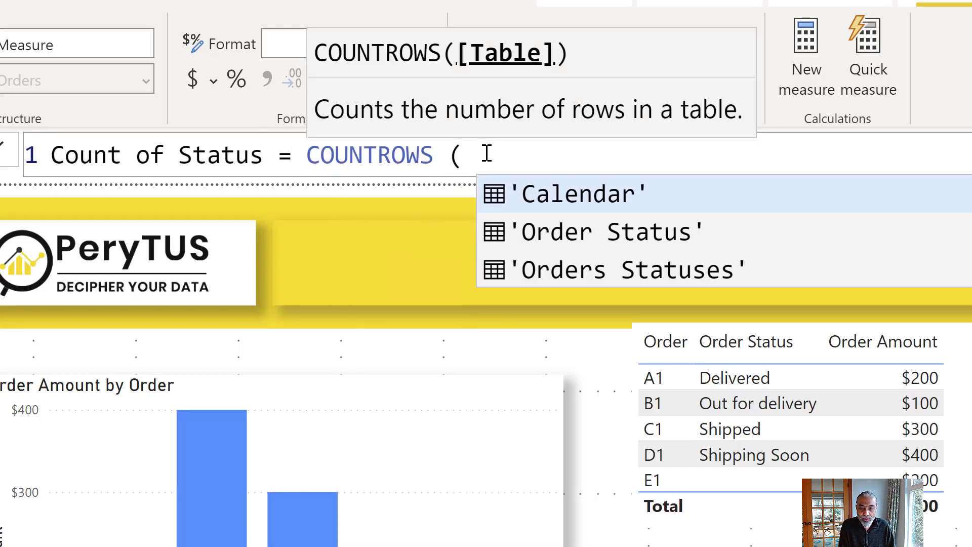
pyautogui.write('Order')
pyautogui.press('Tab')
pyautogui.write(')')
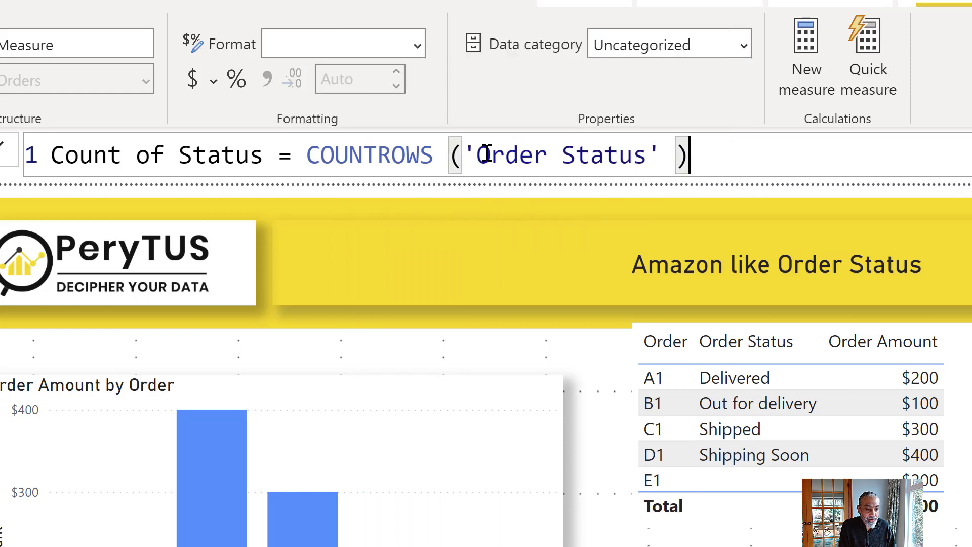
pyautogui.click(484, 153)
pyautogui.press('Left')
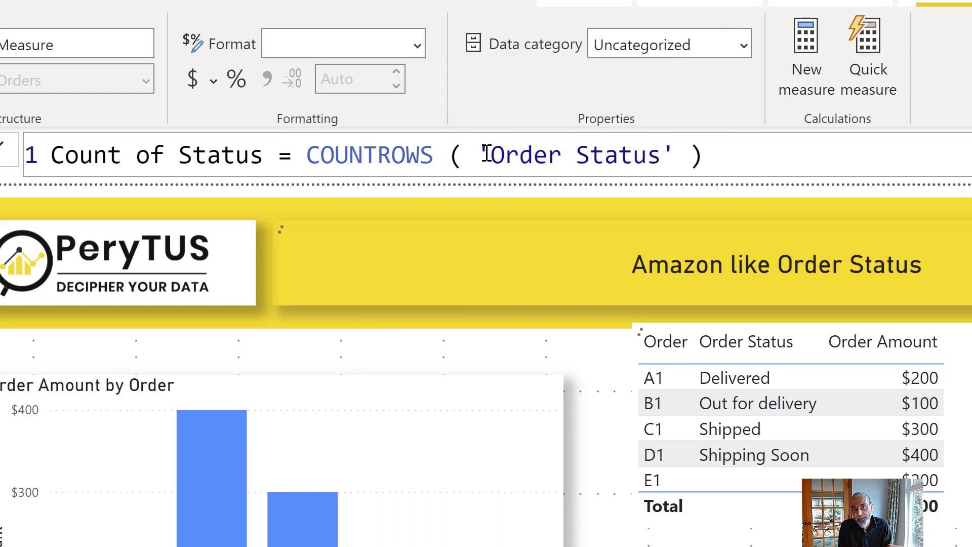
pyautogui.press('Return')
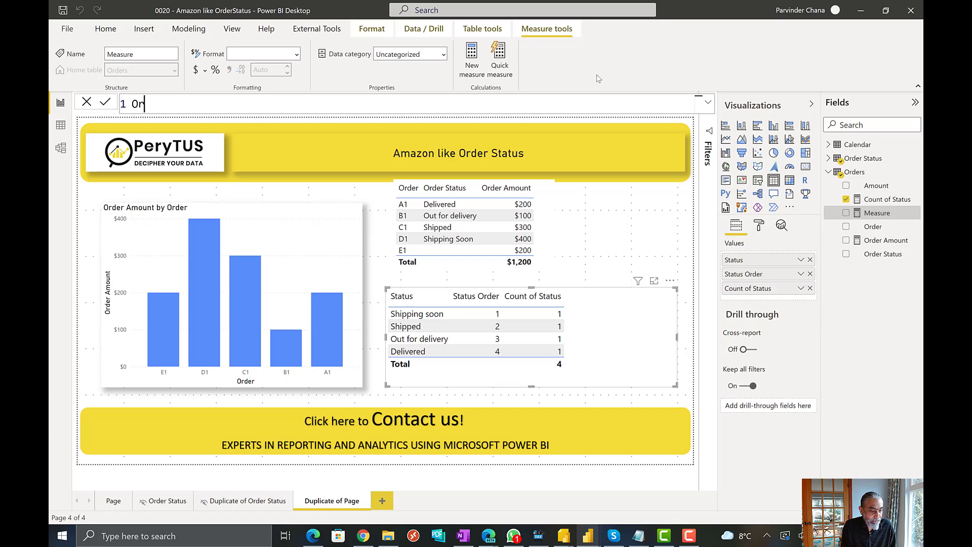
# Step: Name the second new measure Order Current Status in its formula
pyautogui.press('BackSpace')
pyautogui.press('BackSpace')
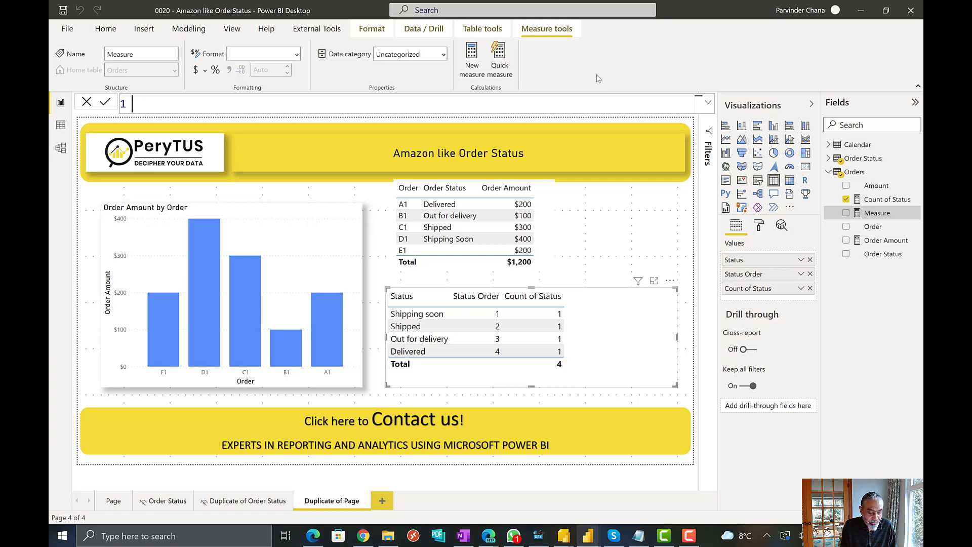
pyautogui.write('Statu')
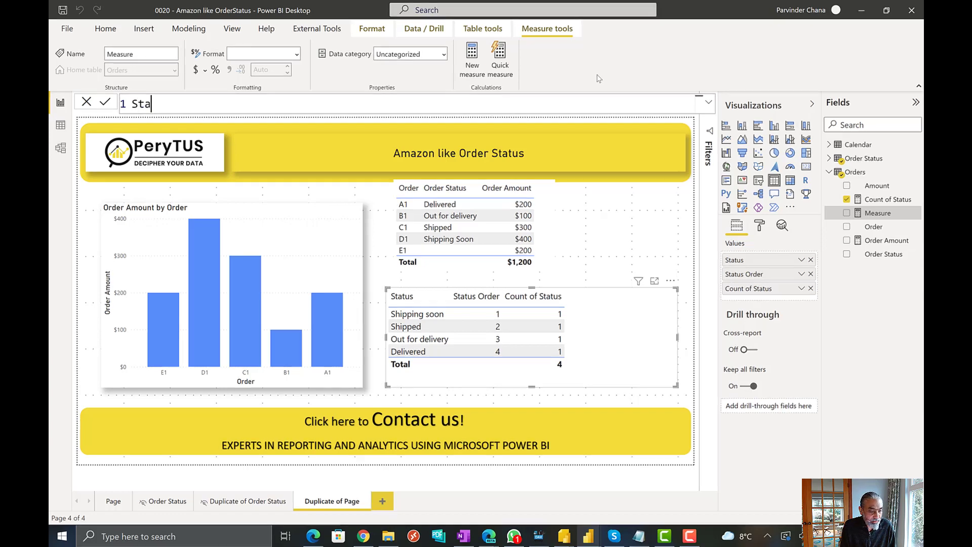
pyautogui.write('s')
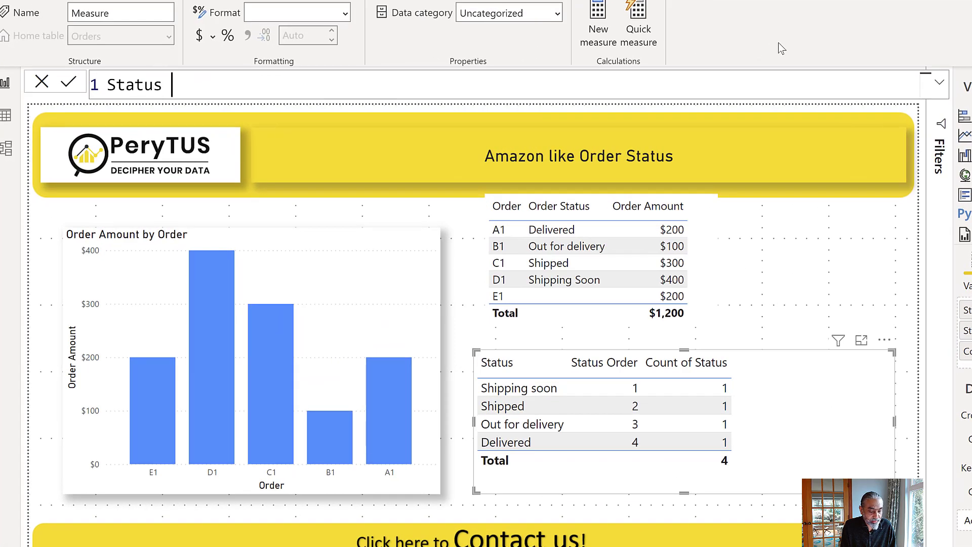
pyautogui.hotkey('ctrl', 'shift', 'Left')
pyautogui.write('Or')
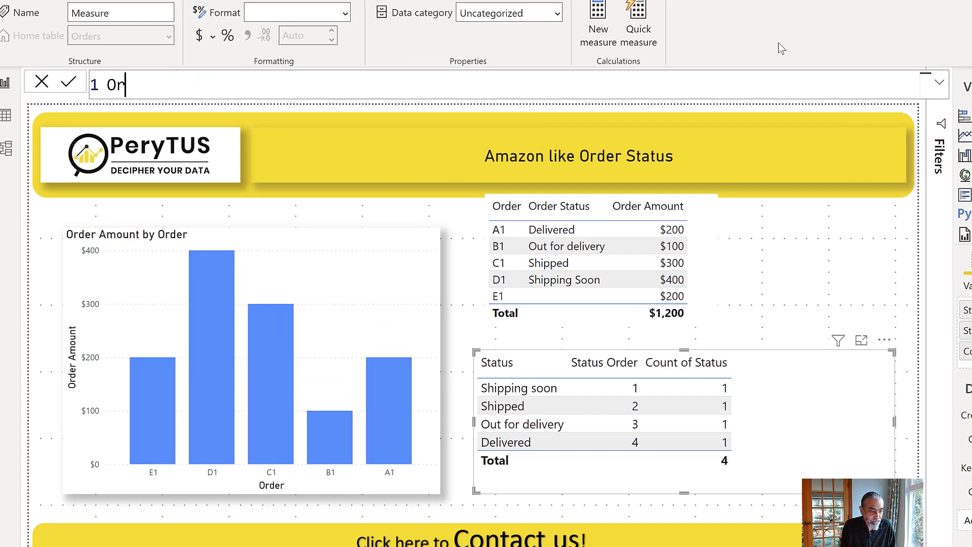
pyautogui.write('der Status')
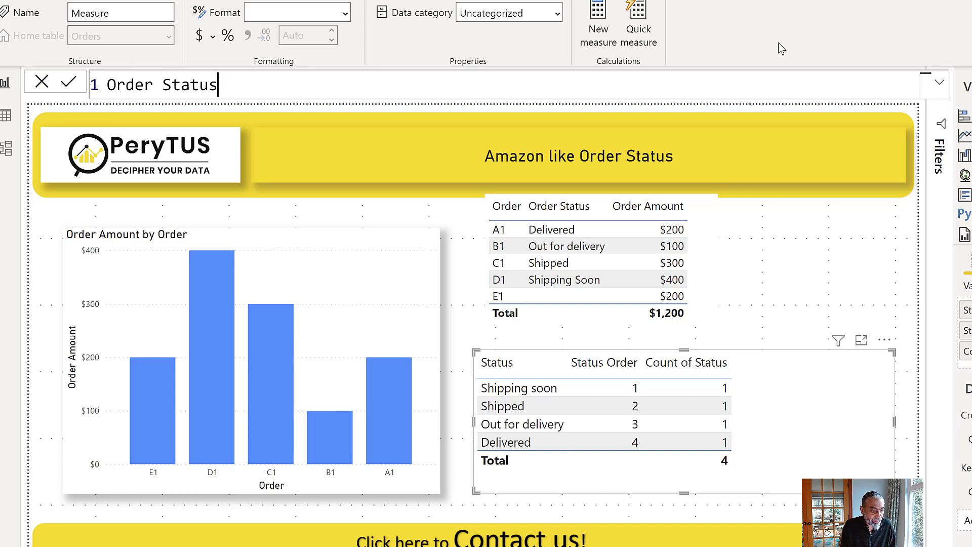
pyautogui.write('Current')
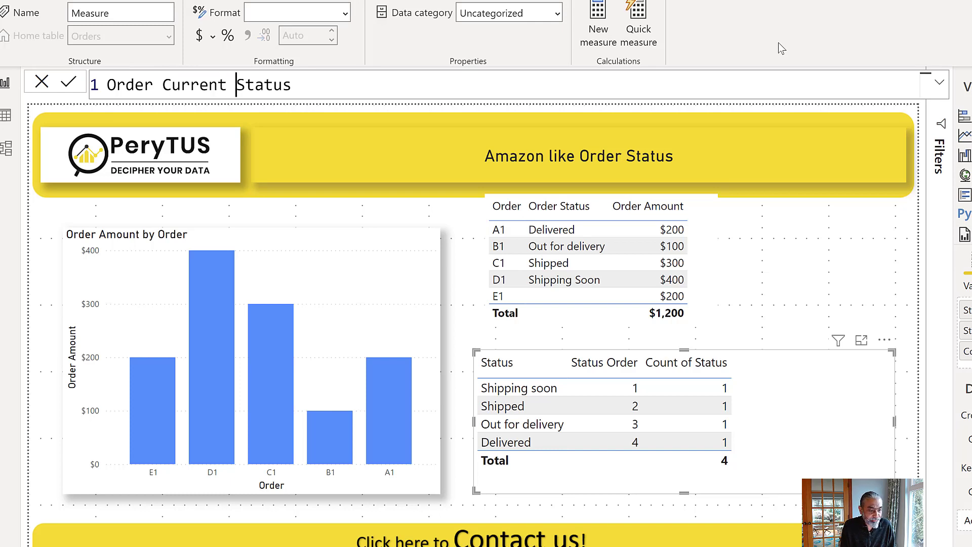
pyautogui.press('End')
pyautogui.write('=')
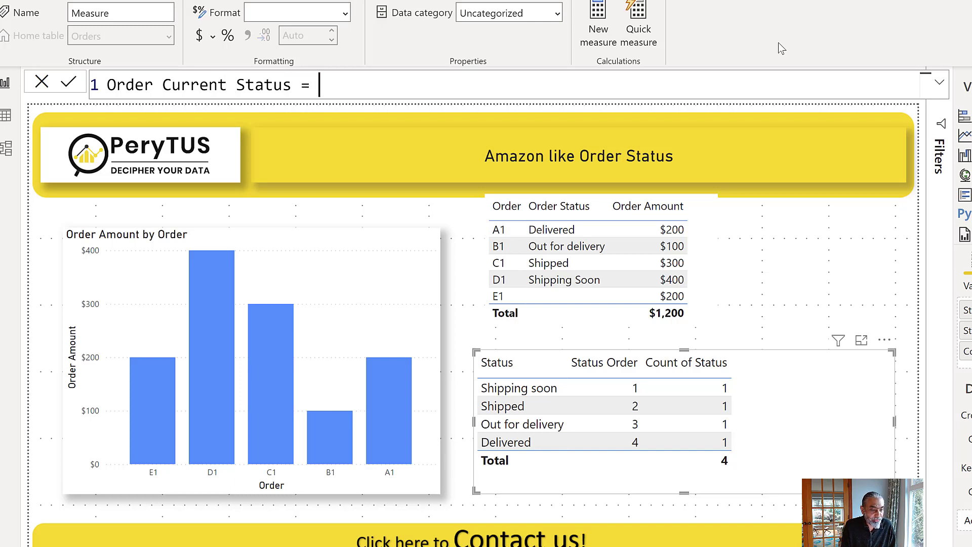
# Step: Declare a variable named __orderStatus on a new line of the Order Current Status measure
pyautogui.hotkey('shift', 'Return')
pyautogui.write('VAR')
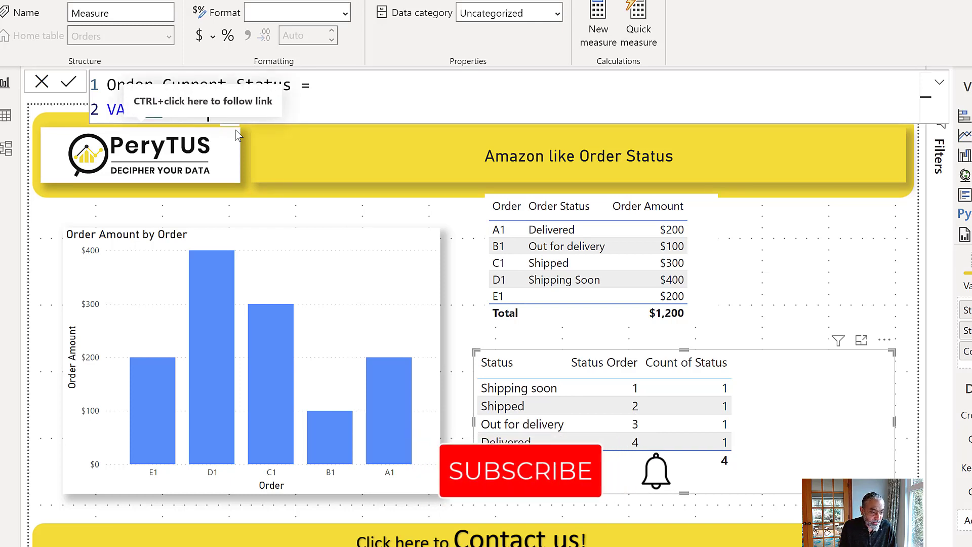
pyautogui.write('orderStatus')
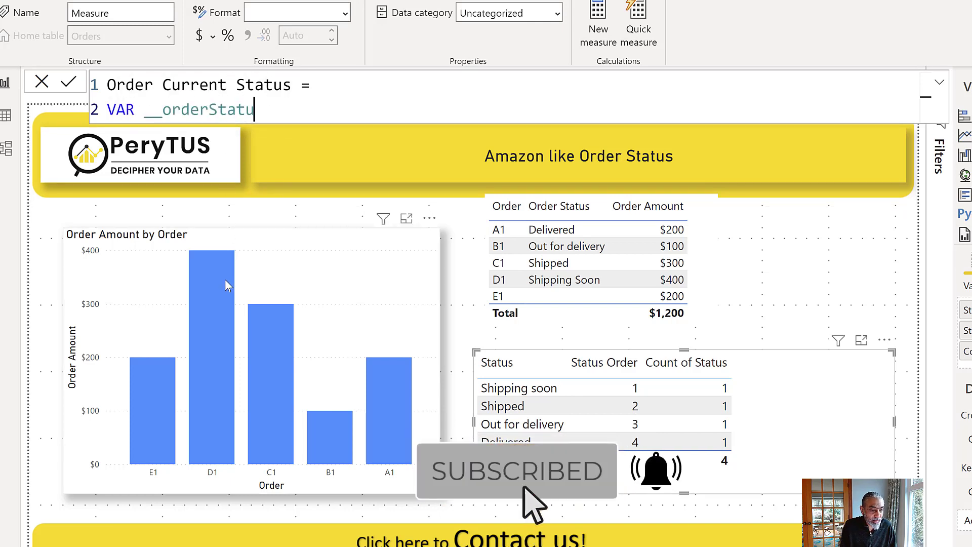
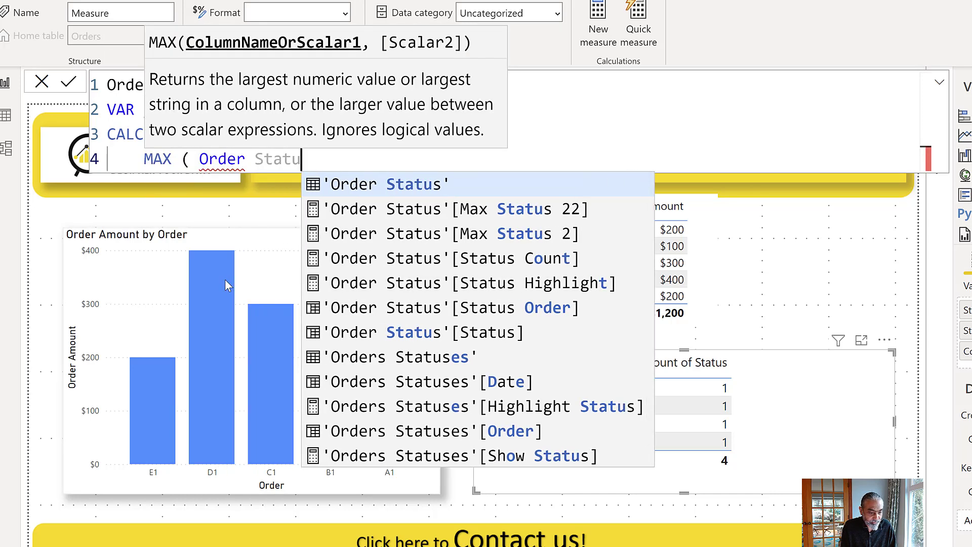
# Step: Complete the MAX expression inside CALCULATE with 'Order Status'[Status Order], followed by a comma and a new line
pyautogui.press('Tab')
pyautogui.write('[O')
pyautogui.press('BackSpace')
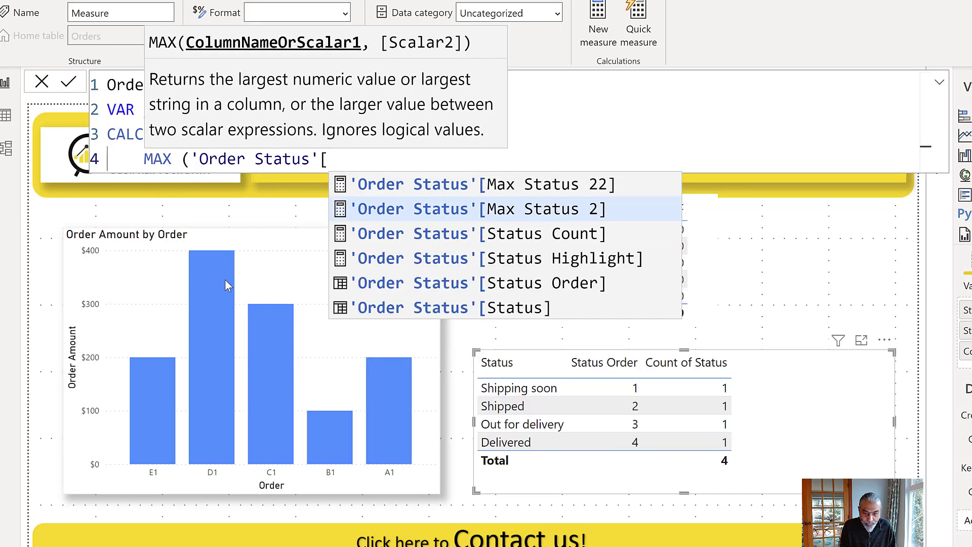
pyautogui.write('STatus')
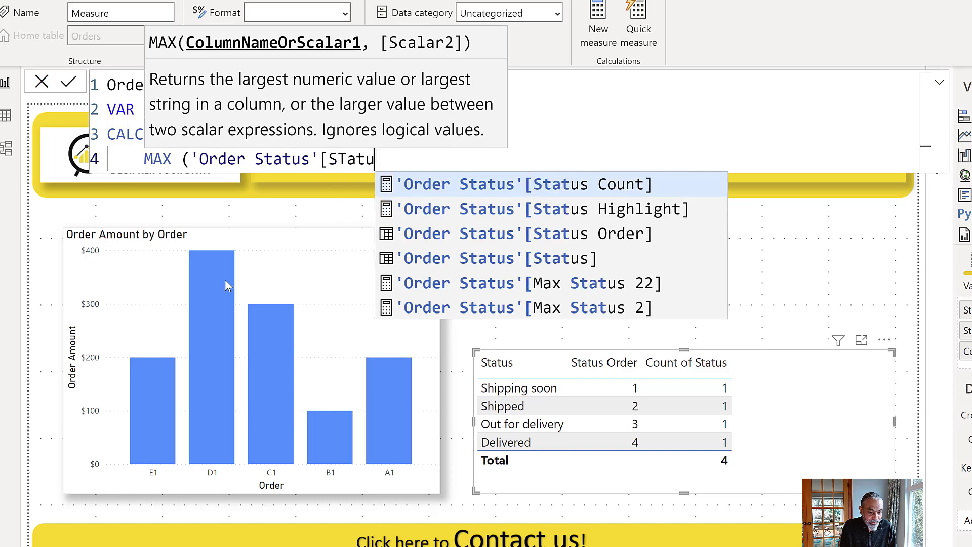
pyautogui.press('Down')
pyautogui.press('Down')
pyautogui.press('Tab')
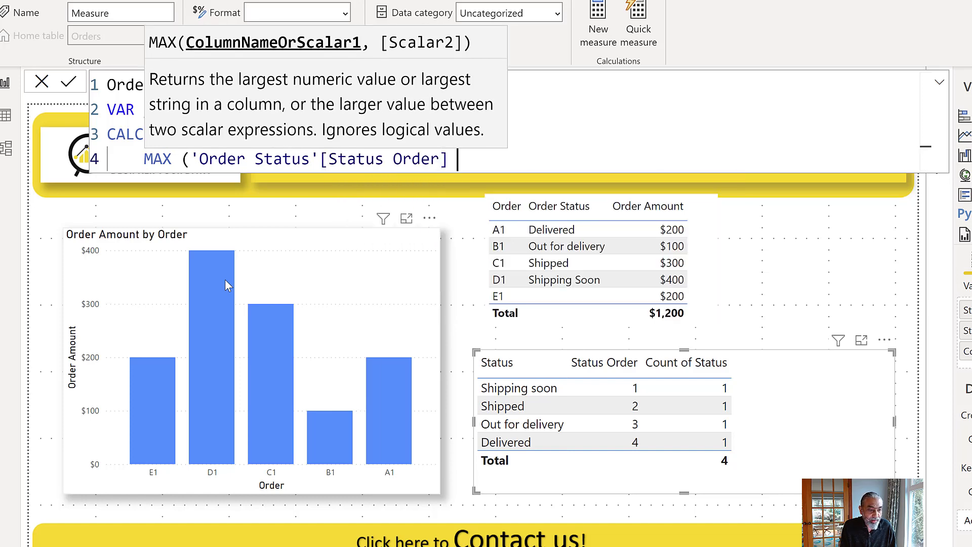
pyautogui.write('),')
pyautogui.hotkey('shift', 'Return')
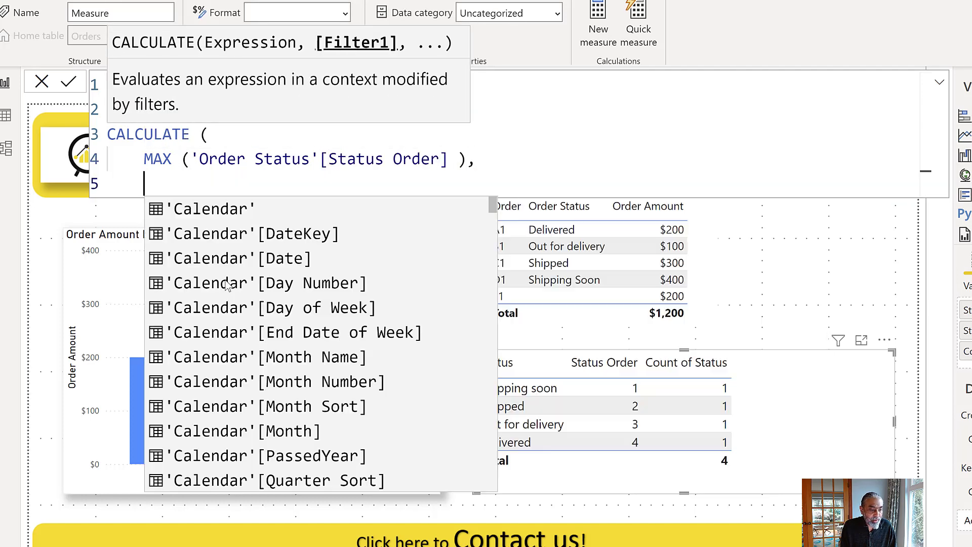
# Step: Insert a space after the MAX opening parenthesis and close the CALCULATE function on line 5
pyautogui.press('Escape')
pyautogui.press('Up')
pyautogui.press('Right')
pyautogui.press('Right')
pyautogui.press('Right')
pyautogui.press('Right')
pyautogui.press('Right')
pyautogui.press('Right')
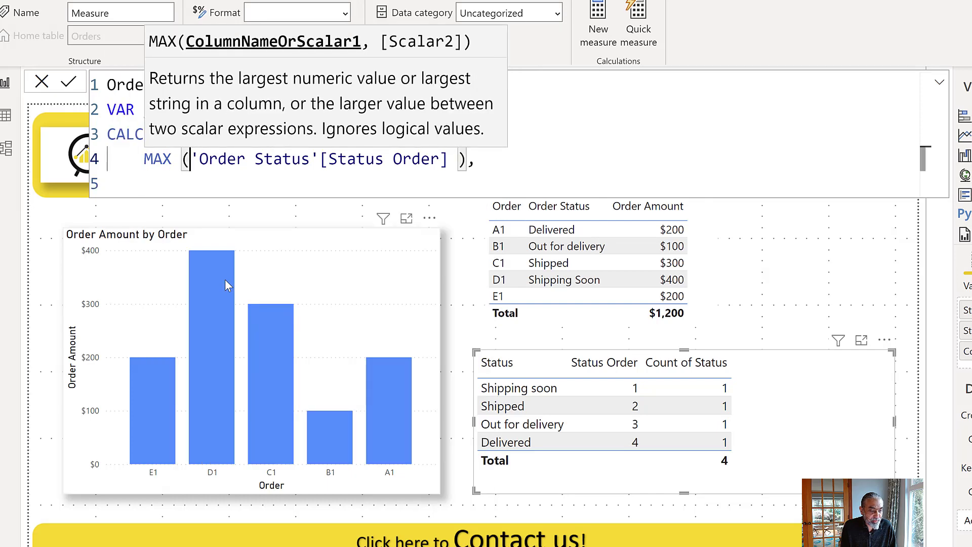
pyautogui.press('Left')
pyautogui.press('Down')
pyautogui.write(')')
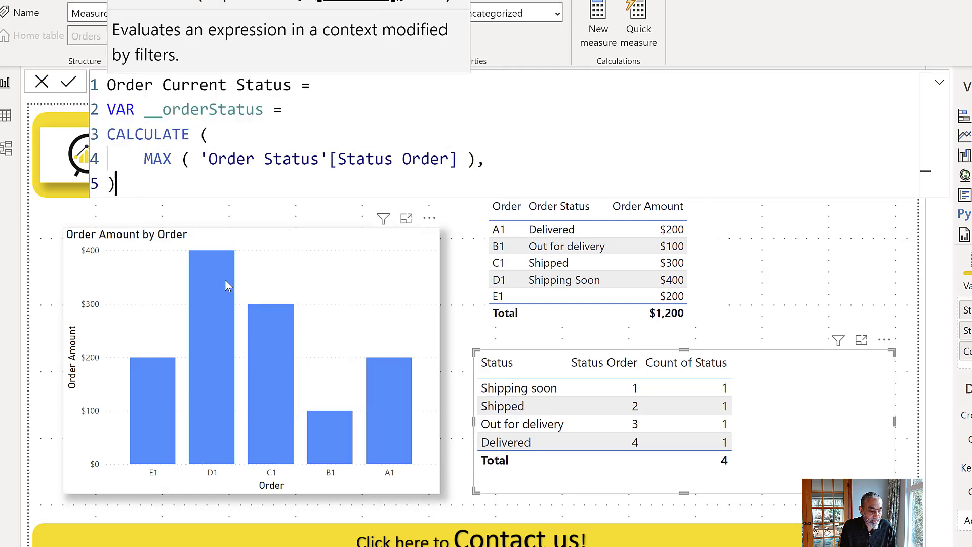
# Step: End the measure with RETURN __orderStatus, remove the comma after the MAX expression, and commit the formula
pyautogui.hotkey('shift', 'Return')
pyautogui.write('RETURN __orderStatus')
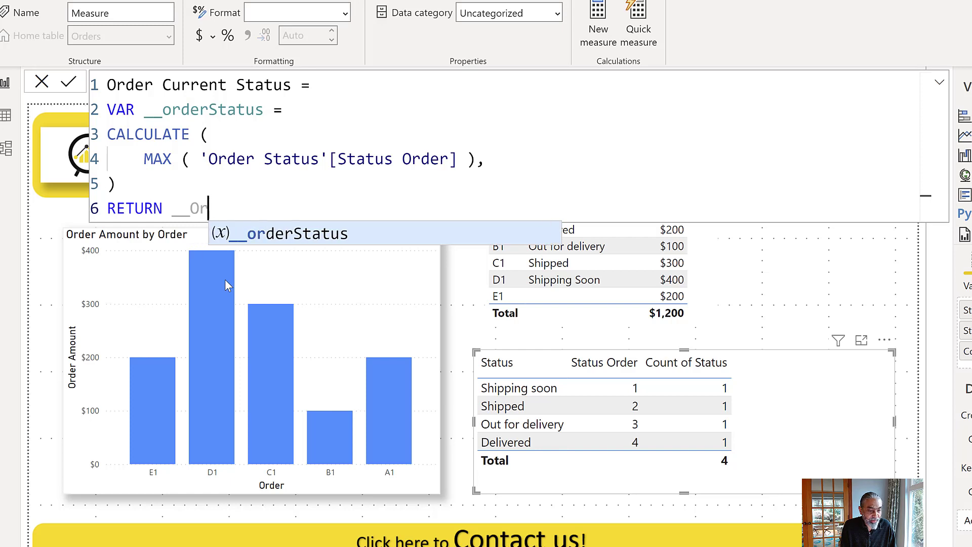
pyautogui.press('Escape')
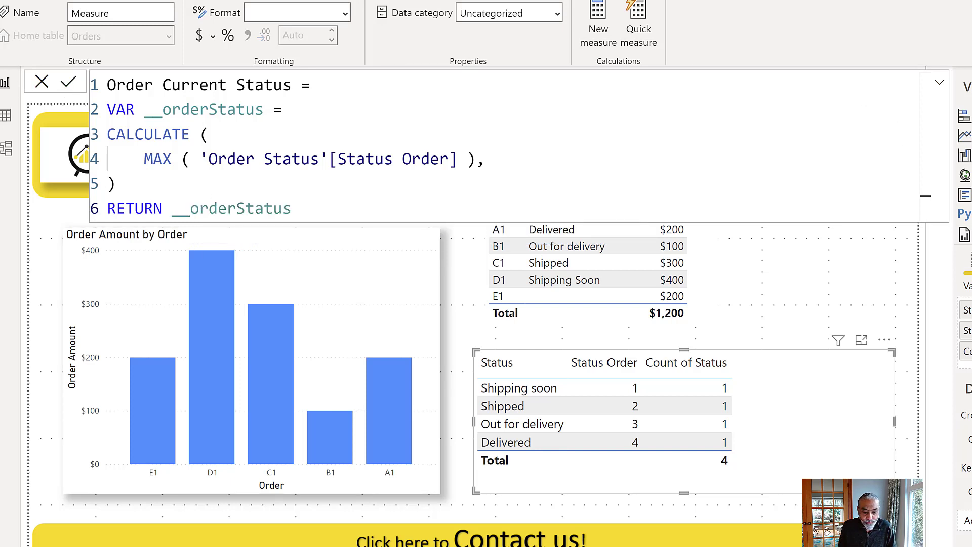
pyautogui.press('Return')
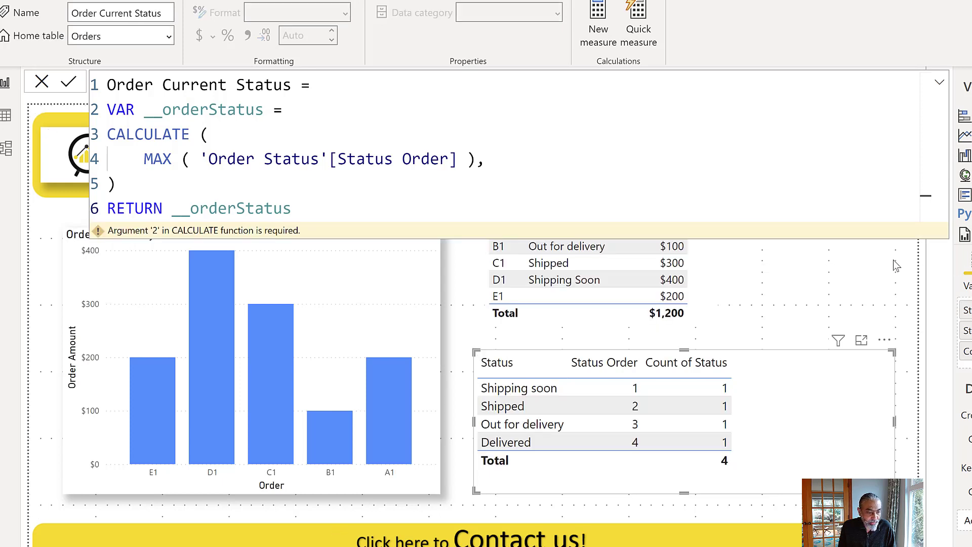
pyautogui.click(476, 161)
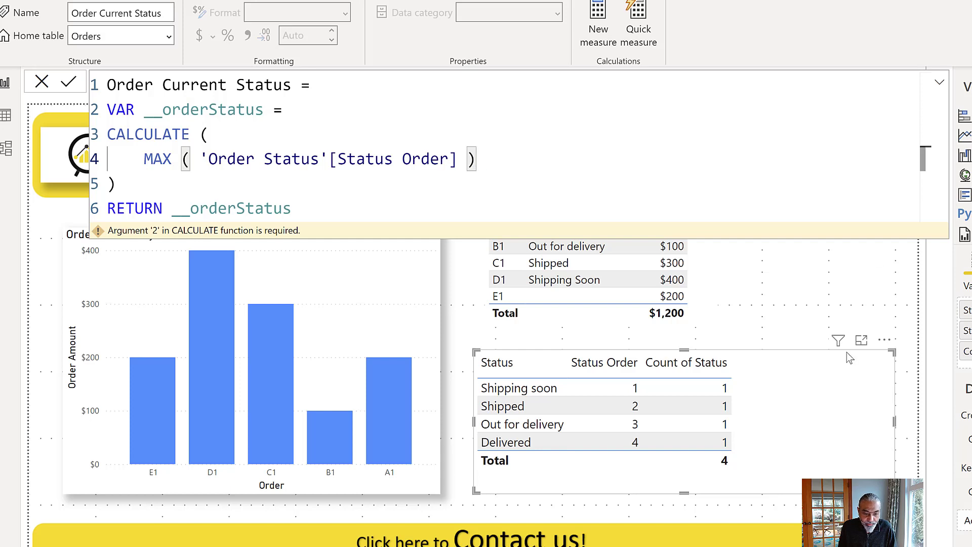
pyautogui.press('Return')
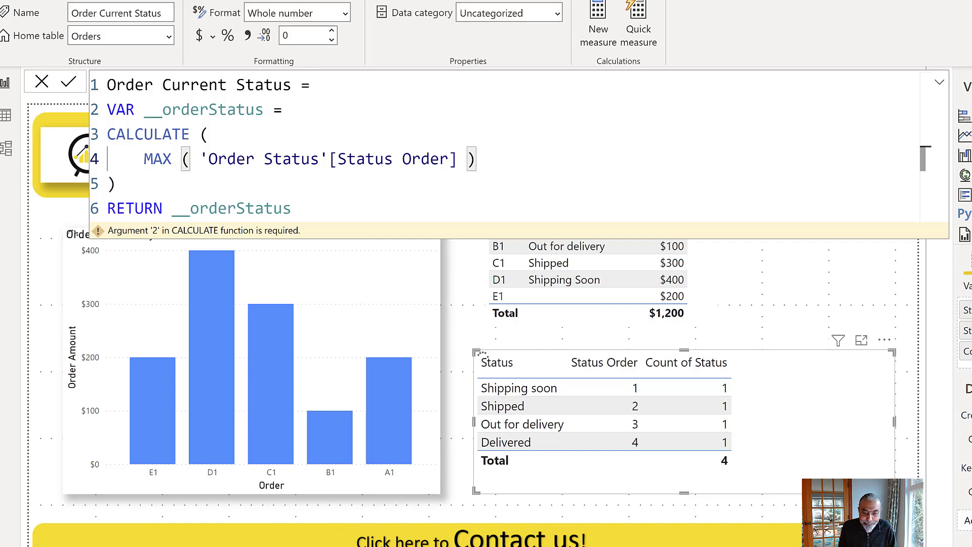
# Step: Add Order Current Status to the status table and open a TREATAS filter on a new line after the formula's MAX expression
pyautogui.moveTo(967, 374); pyautogui.dragTo(795, 400)
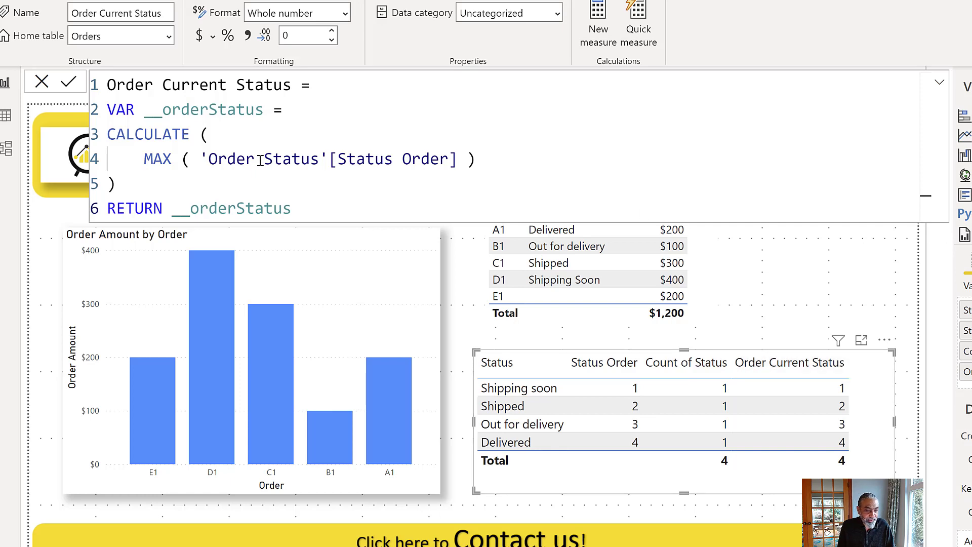
pyautogui.click(522, 153)
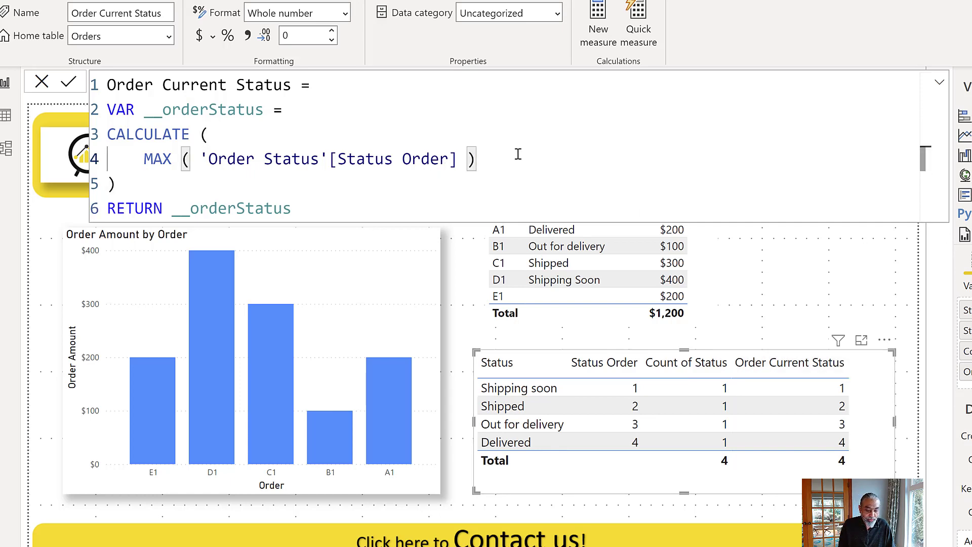
pyautogui.write(',')
pyautogui.hotkey('shift', 'Return')
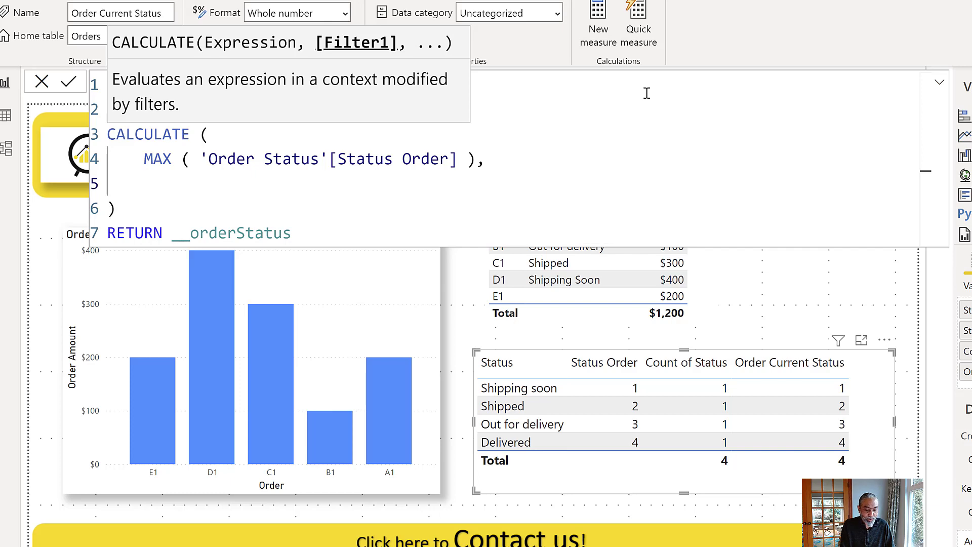
pyautogui.write('TR')
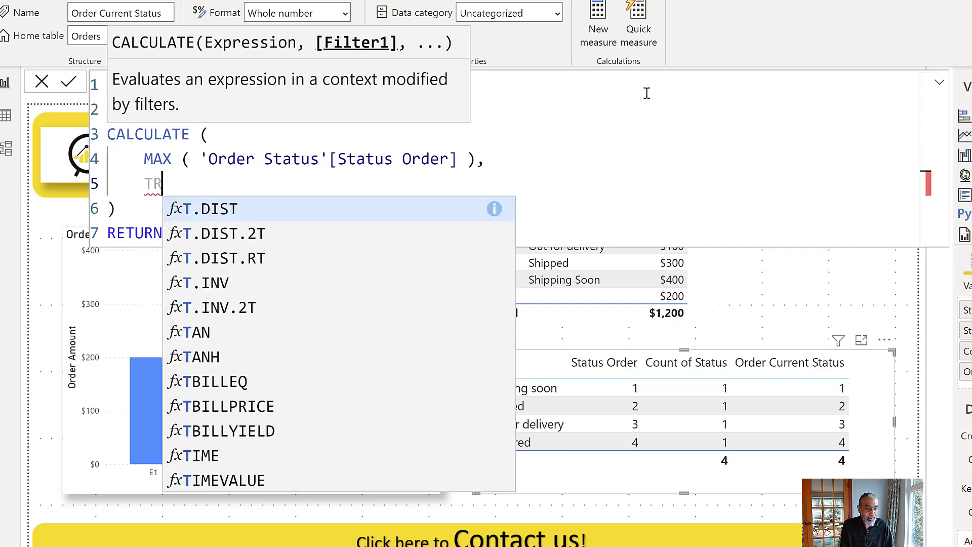
pyautogui.write('EATAS (')
pyautogui.hotkey('shift', 'Return')
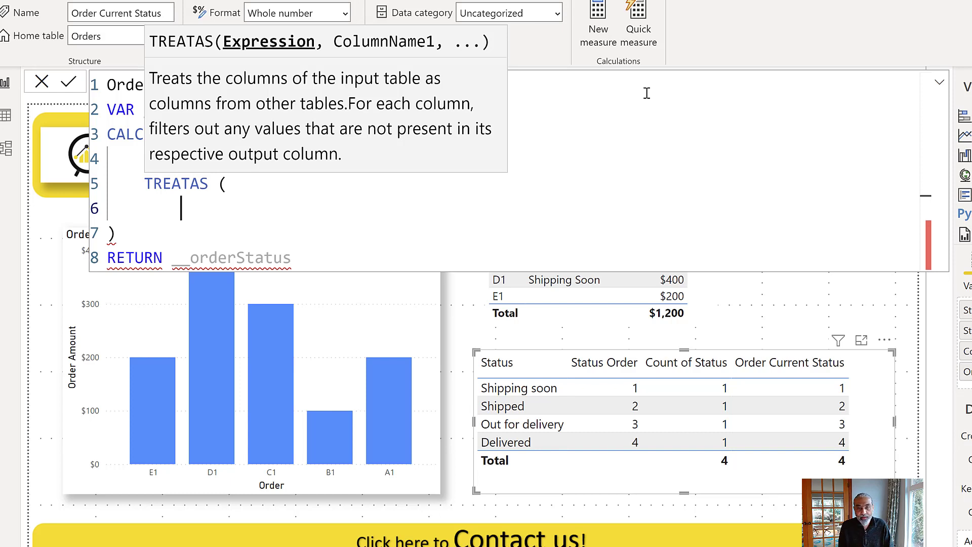
# Step: Give TREATAS the first argument VALUES ( Orders[Order Status] ), followed by a comma and a new line
pyautogui.write('VALUES (')
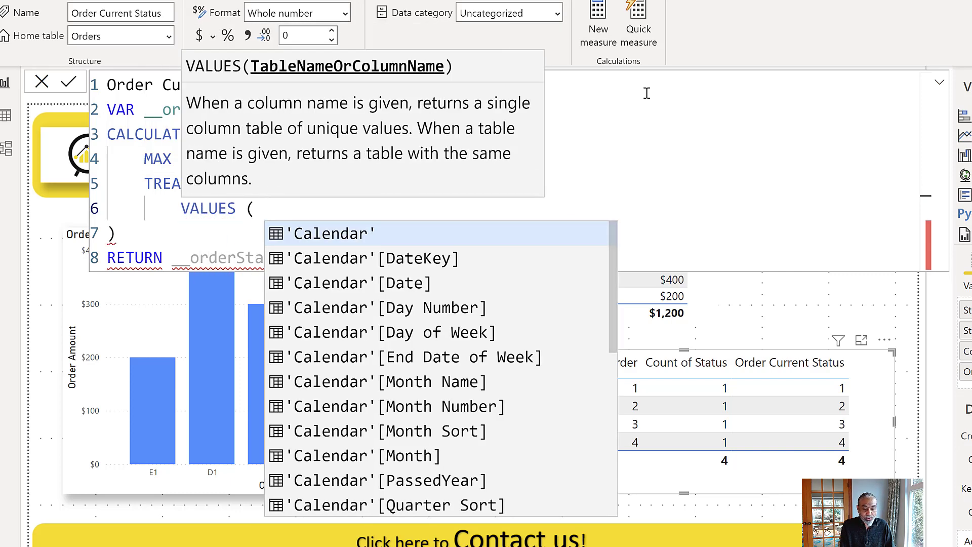
pyautogui.write(' Order[Order STat')
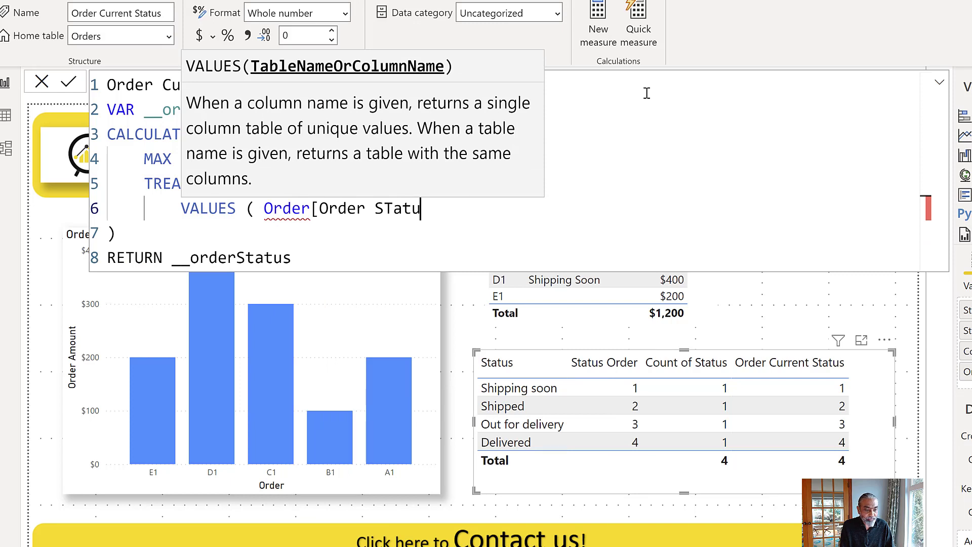
pyautogui.write('u')
pyautogui.hotkey('ctrl', 'shift', 'Left')
pyautogui.hotkey('ctrl', 'shift', 'Left')
pyautogui.hotkey('ctrl', 'shift', 'Left')
pyautogui.hotkey('ctrl', 'shift', 'Left')
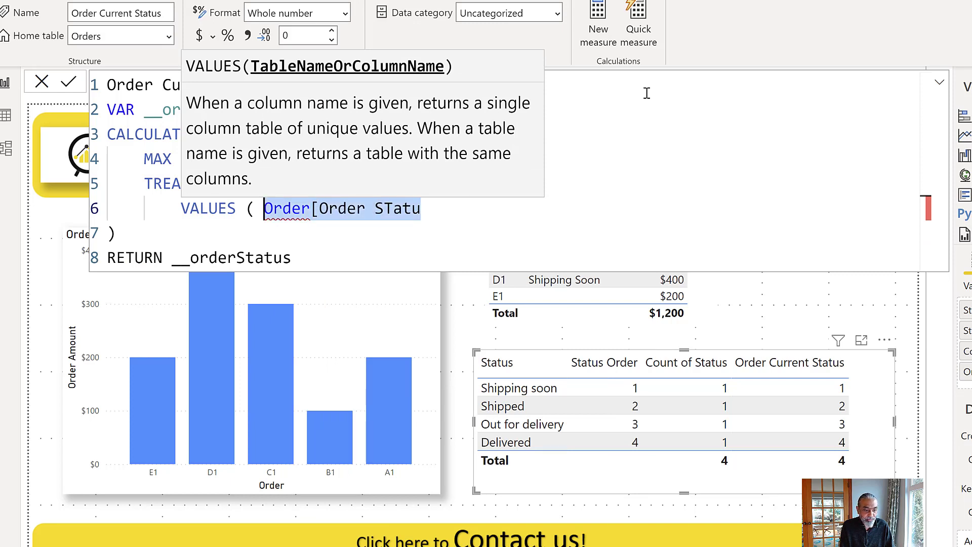
pyautogui.hotkey('ctrl', 'shift', 'Right')
pyautogui.write('s[Or')
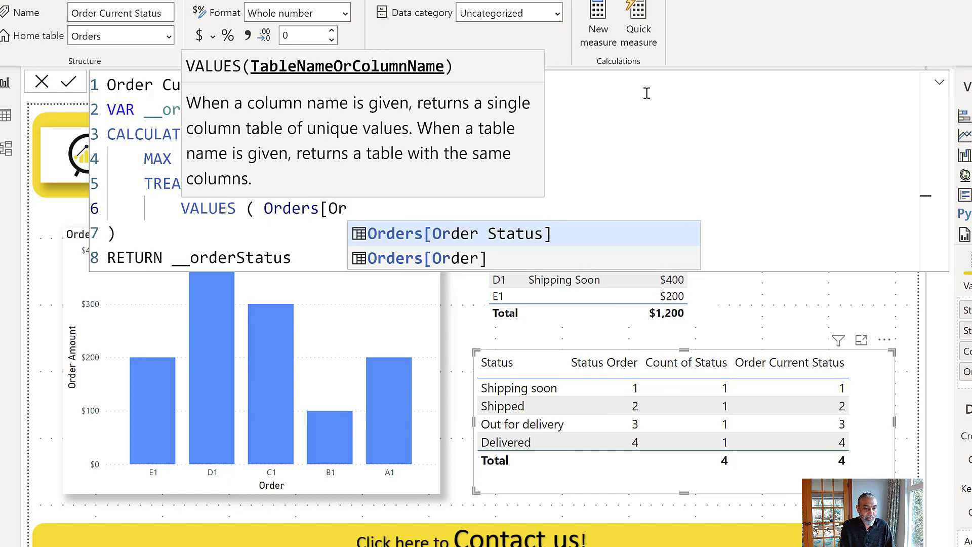
pyautogui.press('Tab')
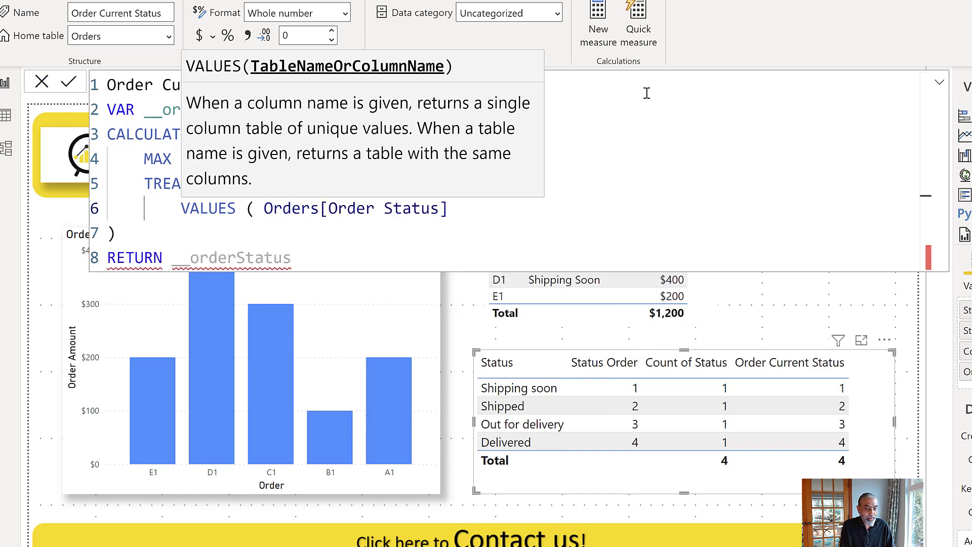
pyautogui.write('),')
pyautogui.hotkey('shift', 'Return')
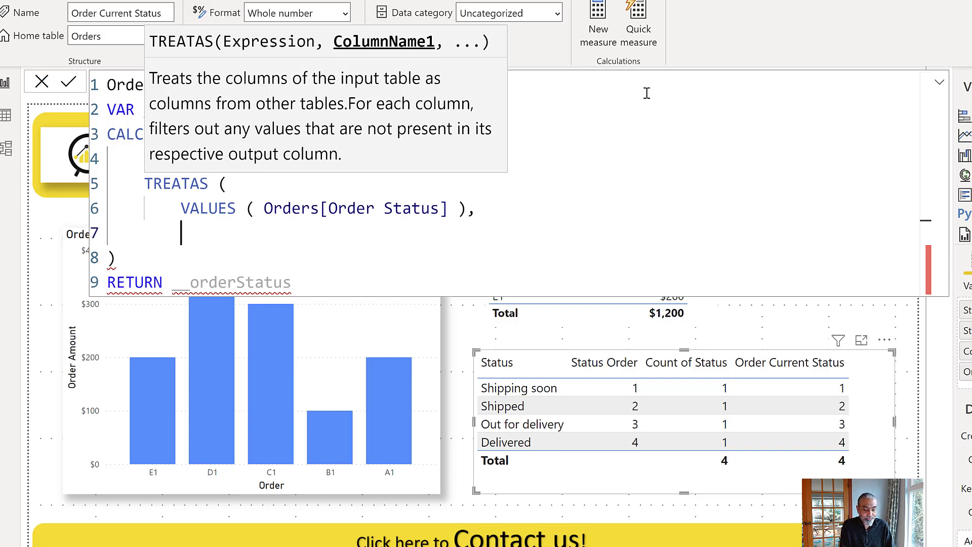
# Step: Enter 'Order Status'[Status] as the second TREATAS argument and try to commit the formula
pyautogui.write('Order ')
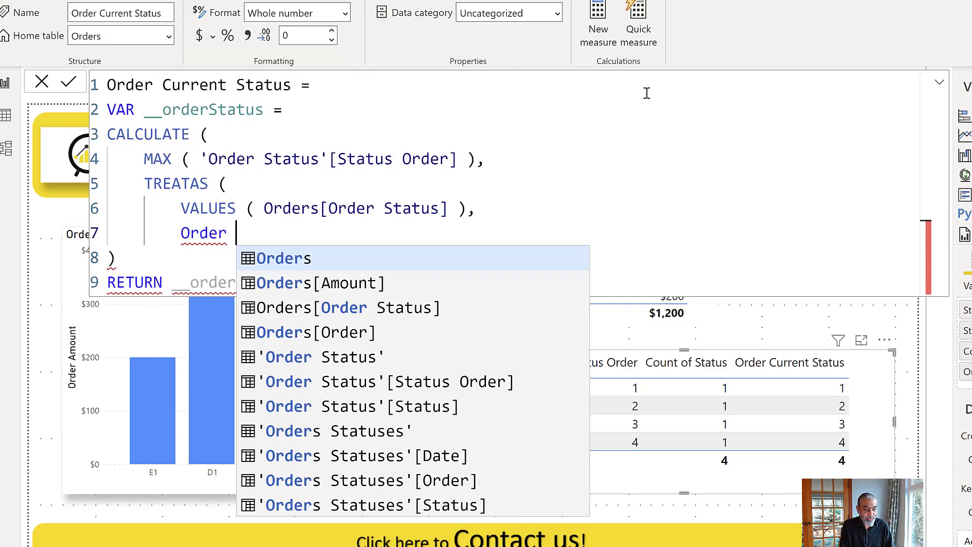
pyautogui.write('Status')
pyautogui.press('Tab')
pyautogui.write('[')
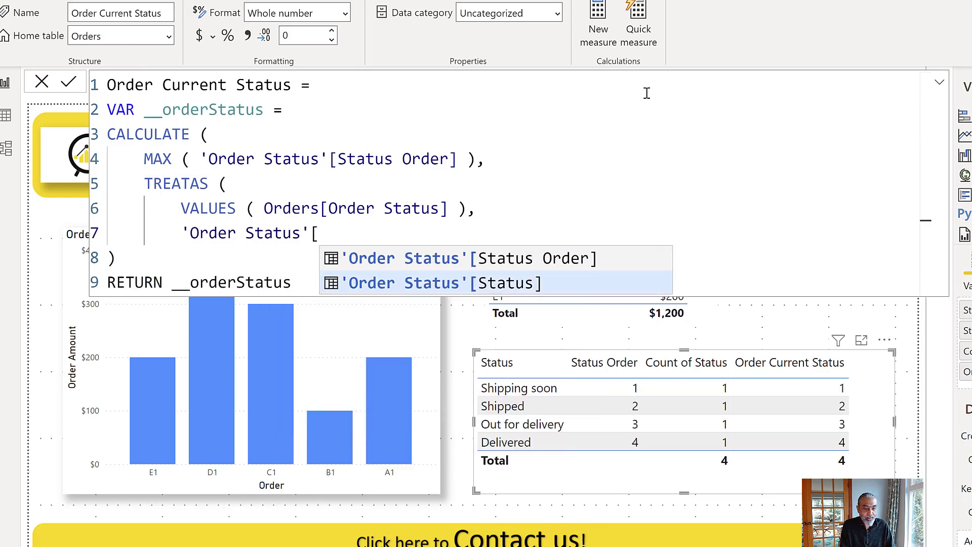
pyautogui.press('Tab')
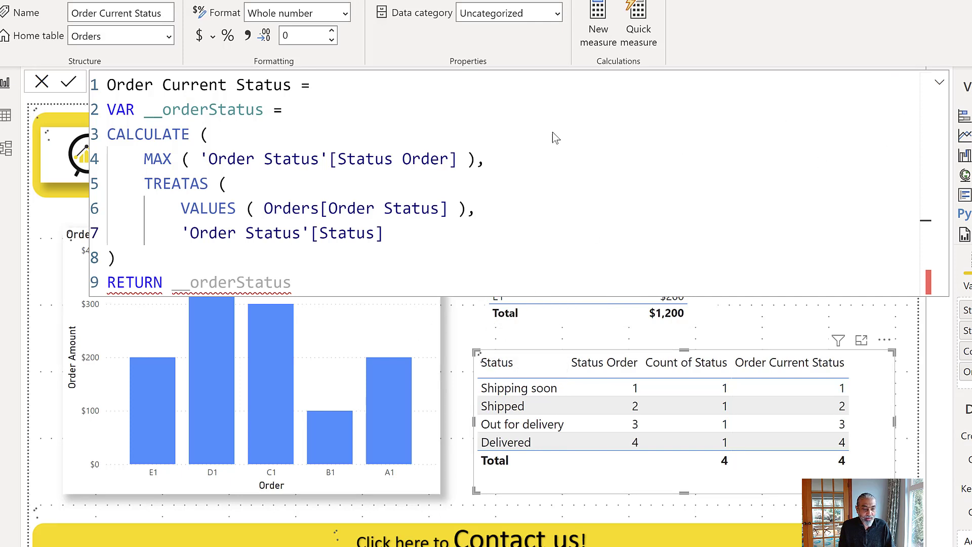
pyautogui.press('Return')
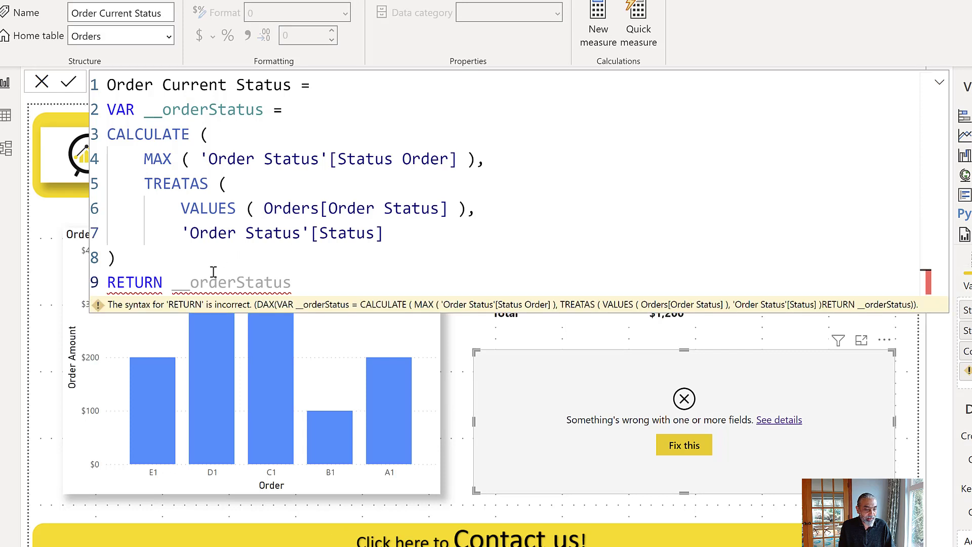
# Step: Close the TREATAS function with a parenthesis on its own line below 'Order Status'[Status] and commit the measure
pyautogui.doubleClick(189, 103)
pyautogui.click(166, 255)
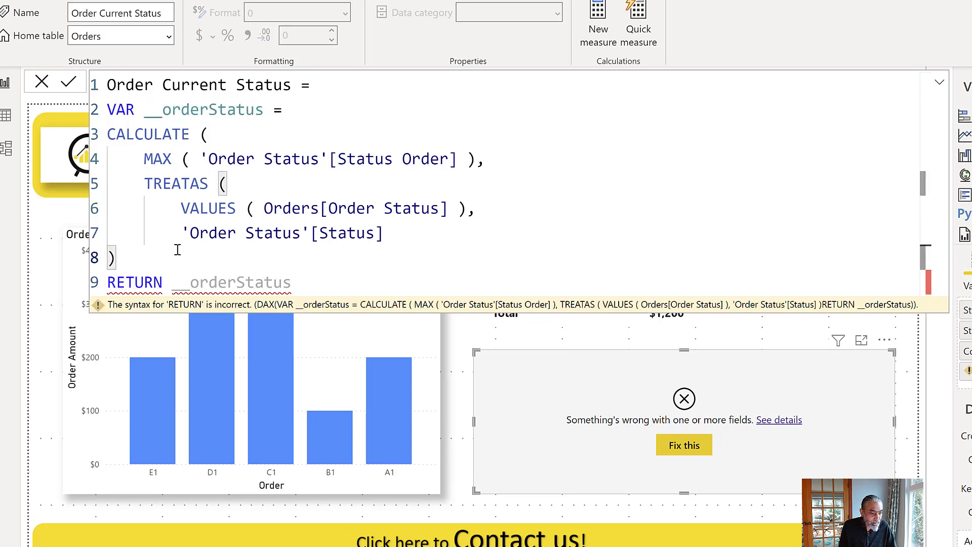
pyautogui.click(418, 237)
pyautogui.press('Return')
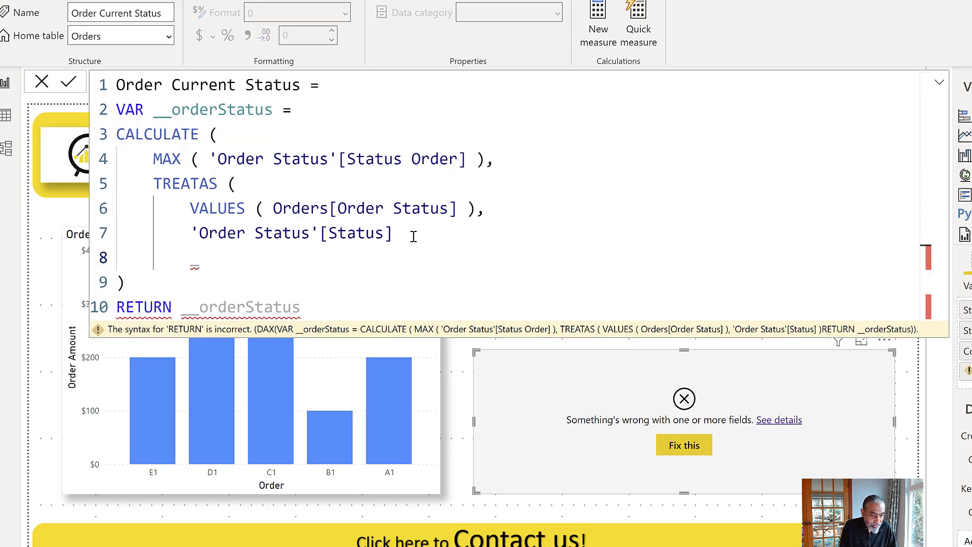
pyautogui.press('BackSpace')
pyautogui.write(')')
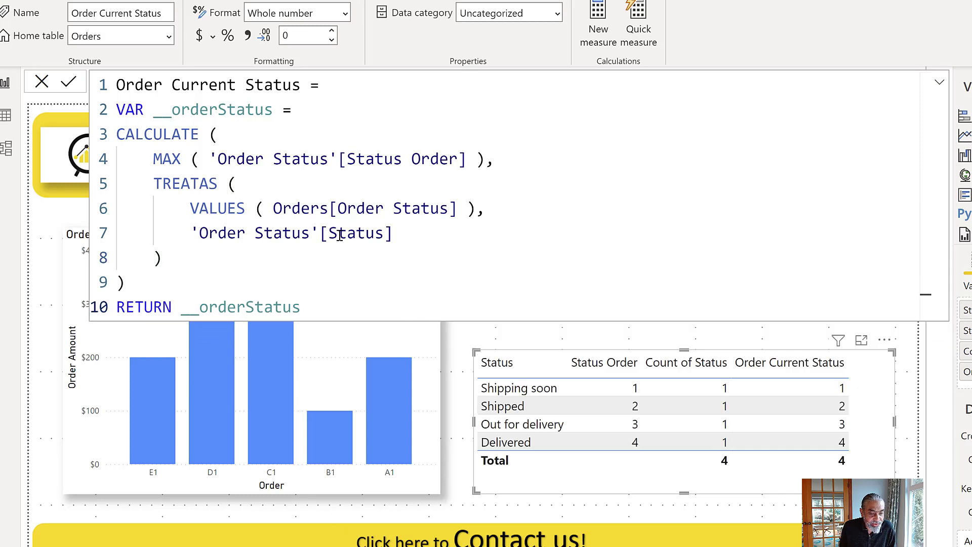
# Step: Compare the Order Current Status formula with the status table on the report page, and leave the formula
pyautogui.moveTo(337, 233); pyautogui.dragTo(365, 233)
pyautogui.click(939, 84)
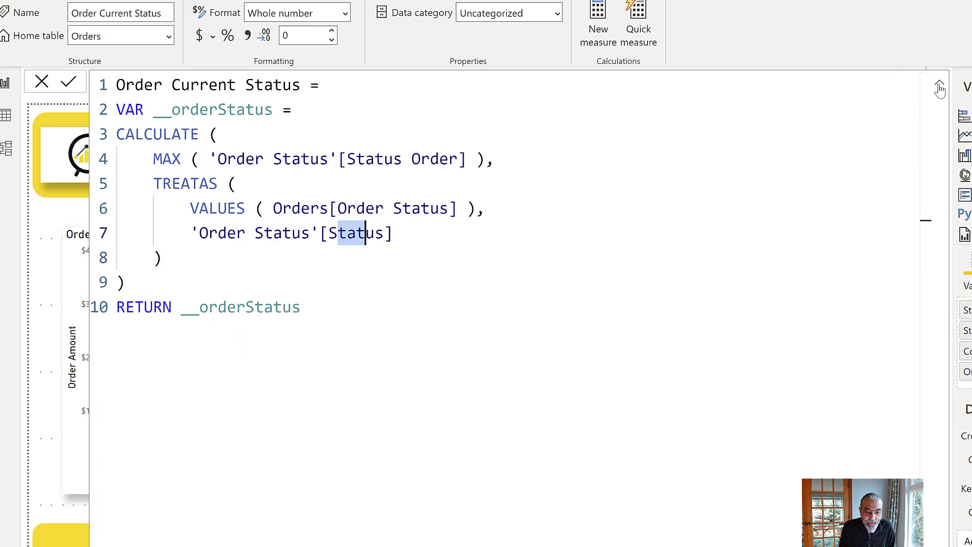
pyautogui.click(939, 86)
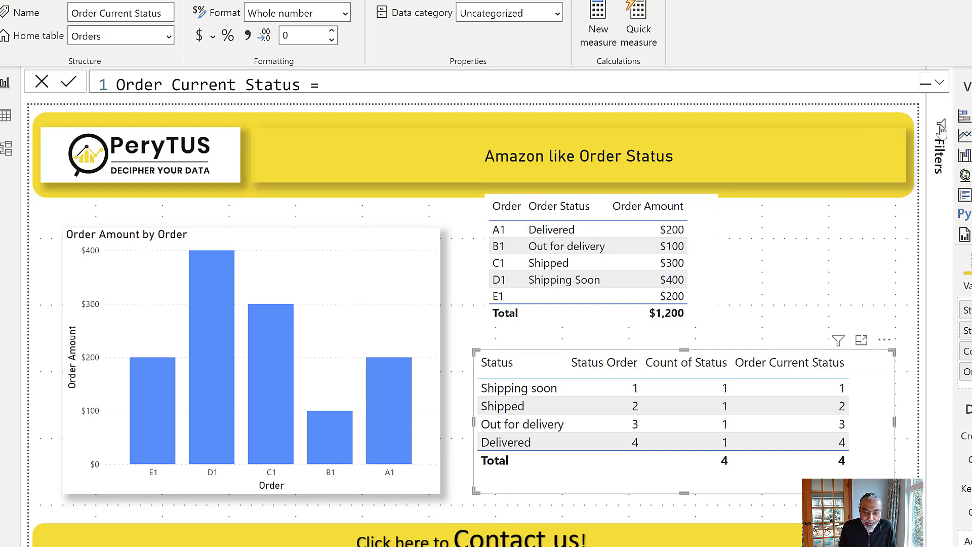
pyautogui.click(940, 84)
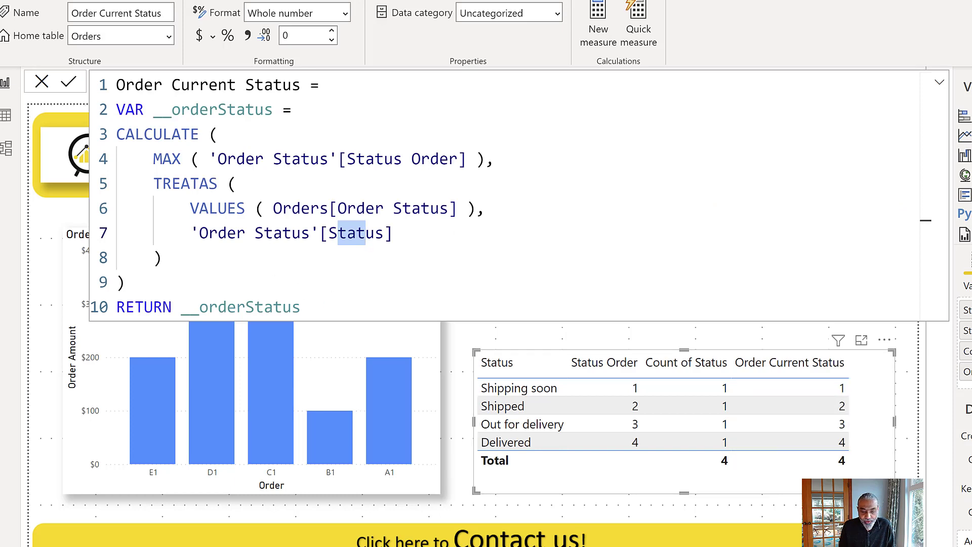
pyautogui.click(841, 429)
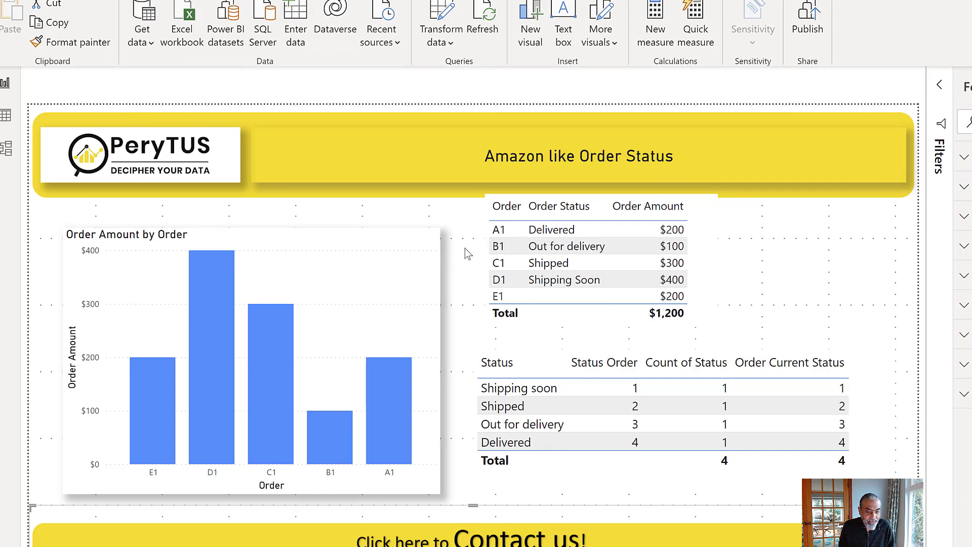
# Step: Filter the report by orders A1, B1 and C1 in turn to check Order Current Status in the status table
pyautogui.click(518, 233)
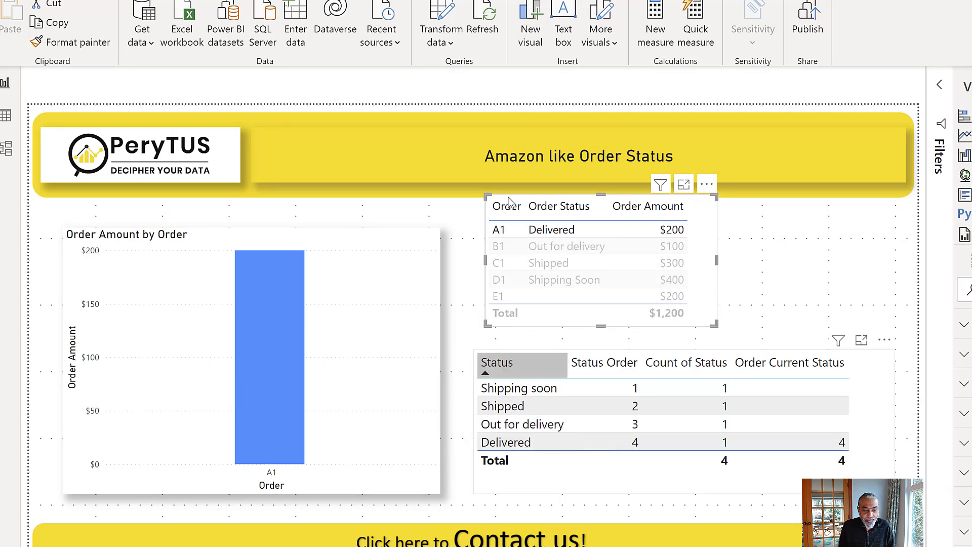
pyautogui.click(529, 248)
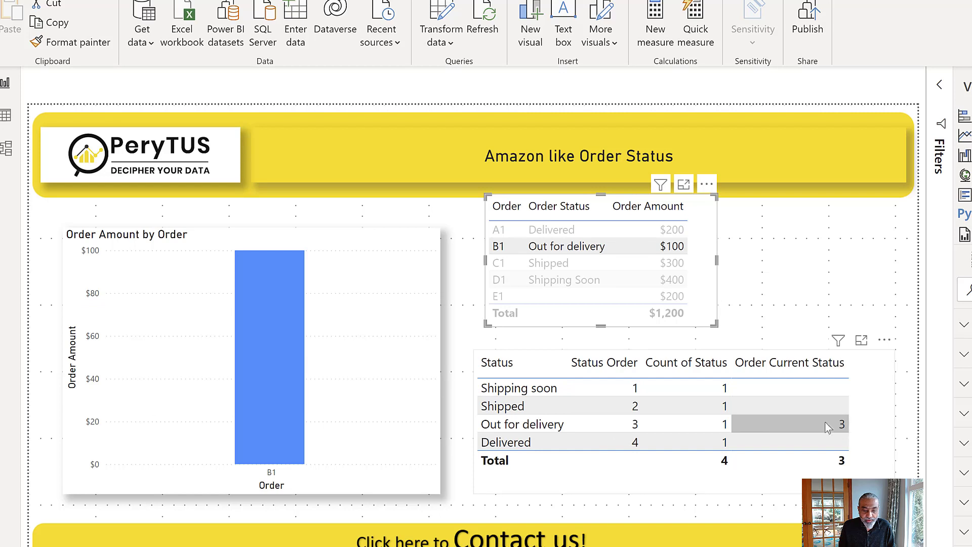
pyautogui.click(543, 265)
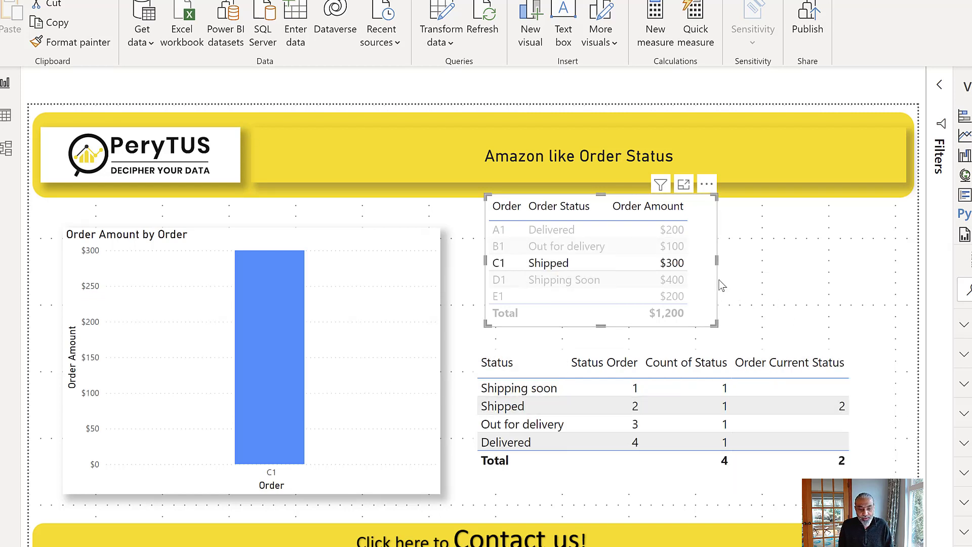
pyautogui.click(535, 265)
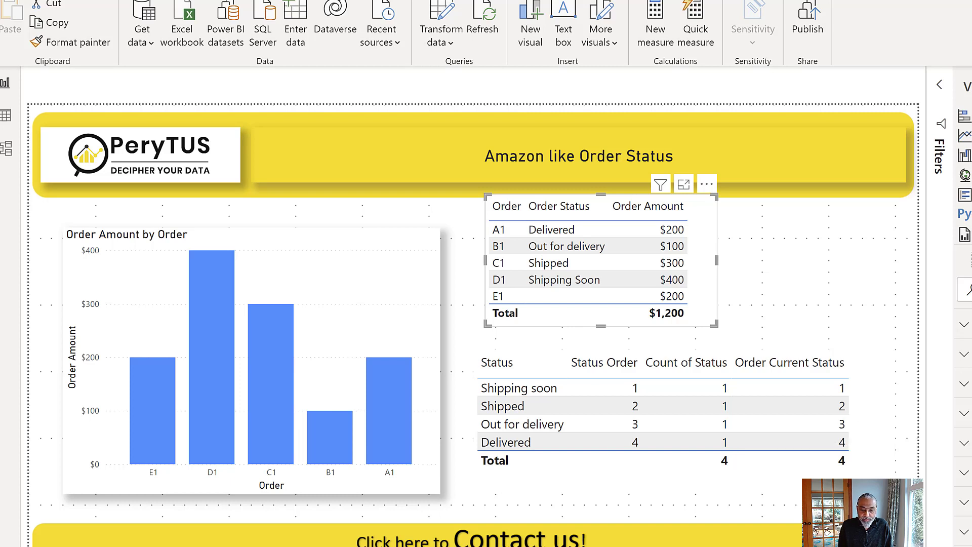
pyautogui.click(547, 263)
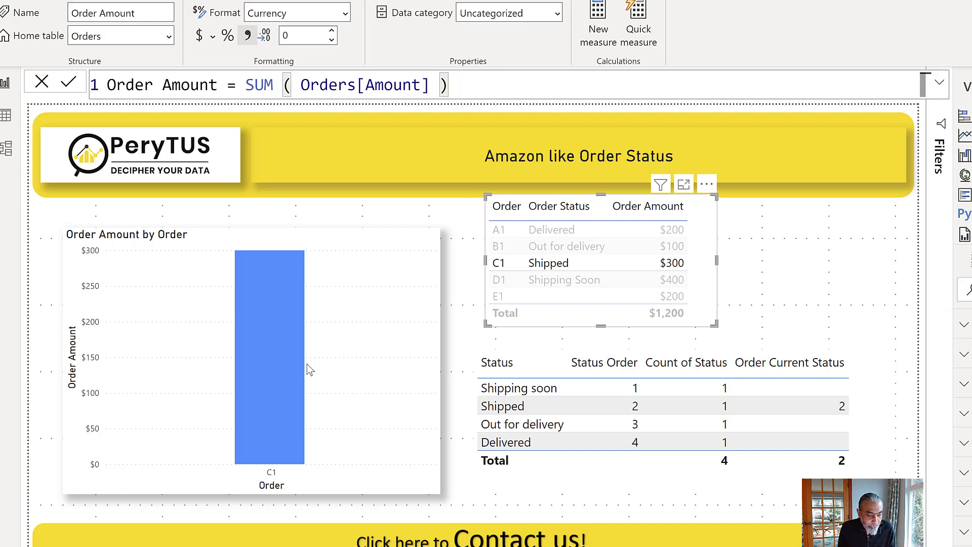
pyautogui.click(573, 374)
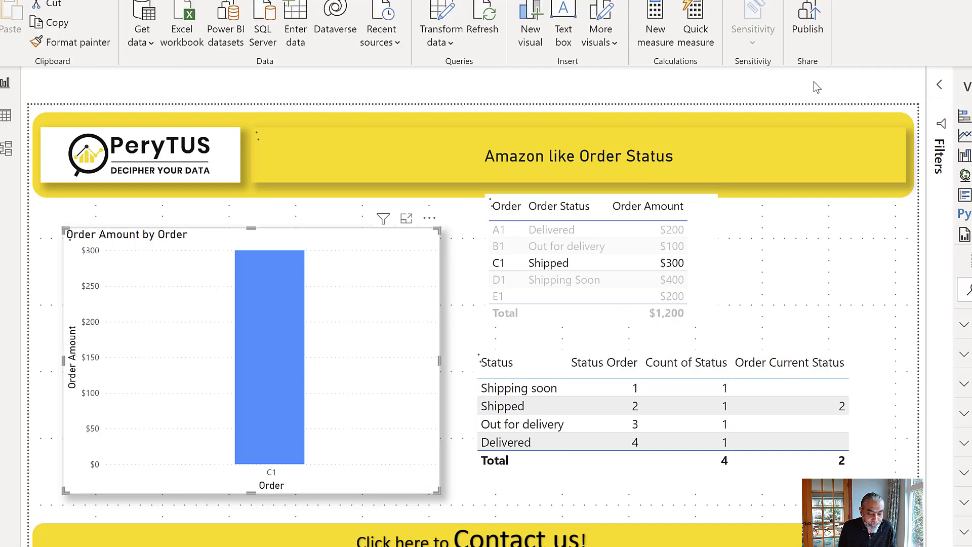
# Step: Remove the status table containing Count of Status and Order Current Status from the report page
pyautogui.click(880, 352)
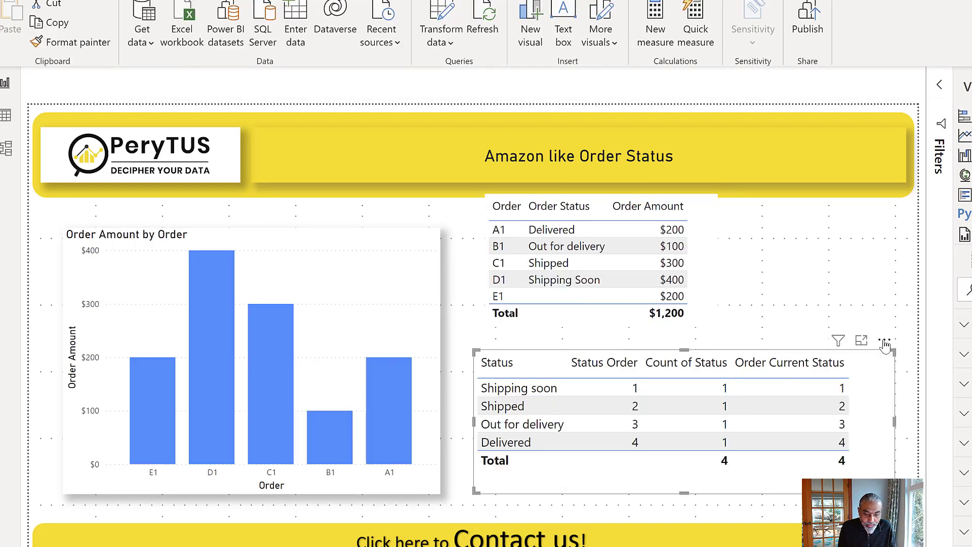
pyautogui.click(884, 339)
pyautogui.click(916, 399)
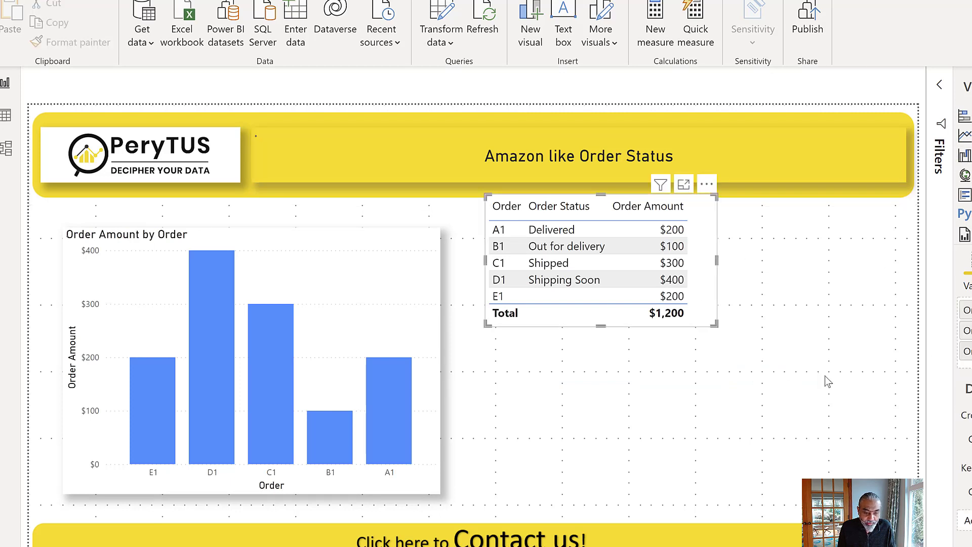
# Step: Add an empty line chart, place it below the orders table, and widen it to nearly the page's edge
pyautogui.click(964, 141)
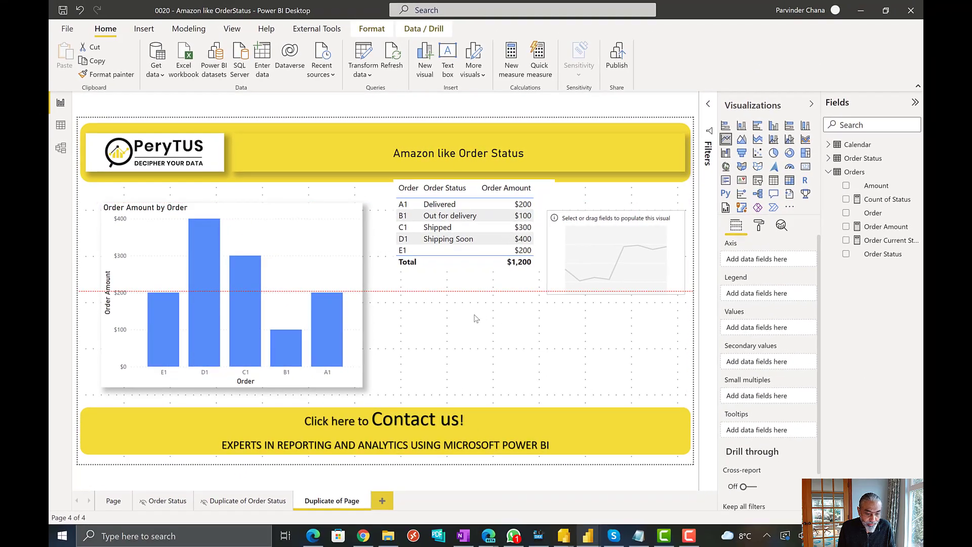
pyautogui.moveTo(716, 315); pyautogui.dragTo(545, 427)
pyautogui.moveTo(434, 340); pyautogui.dragTo(379, 371)
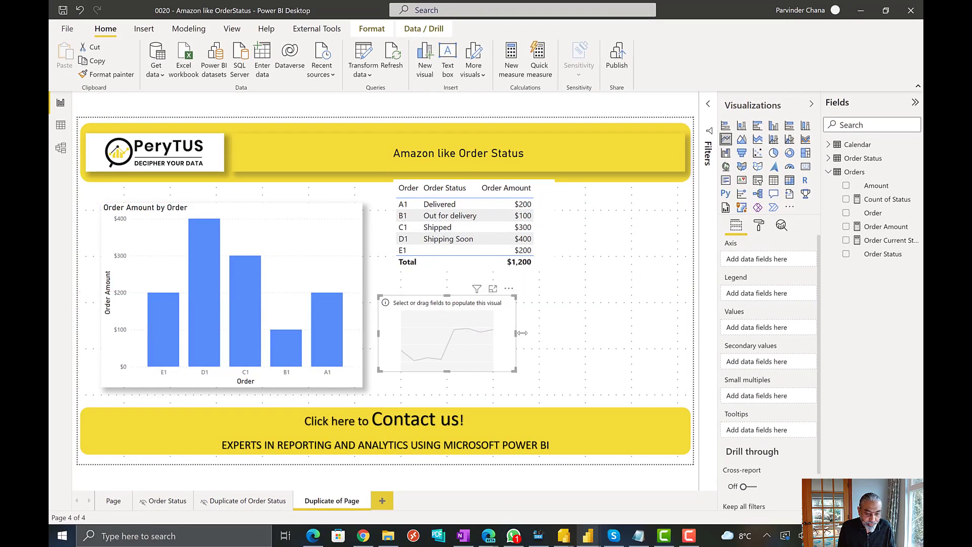
pyautogui.moveTo(522, 332); pyautogui.dragTo(678, 334)
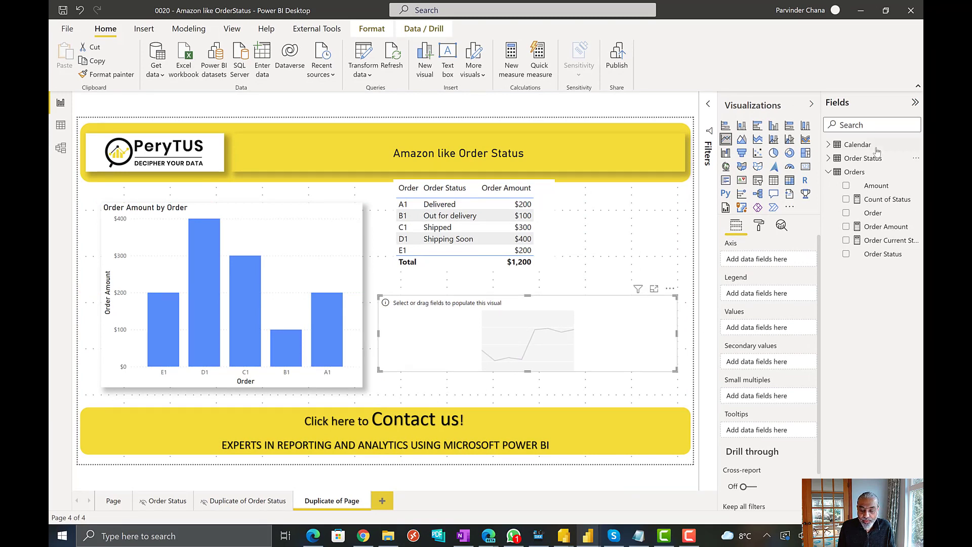
# Step: Put Status from the Order Status table on the line chart's axis and Count of Status in its values
pyautogui.click(829, 159)
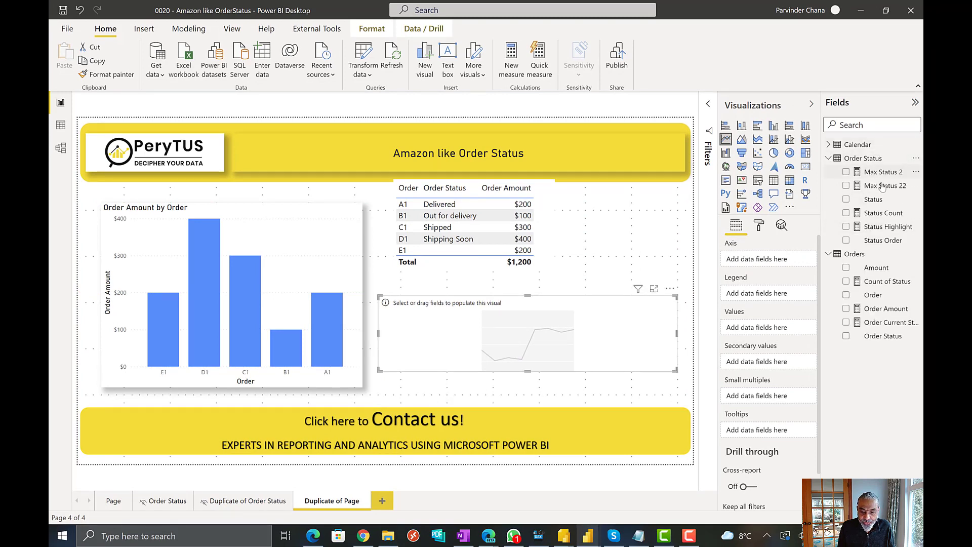
pyautogui.click(875, 201)
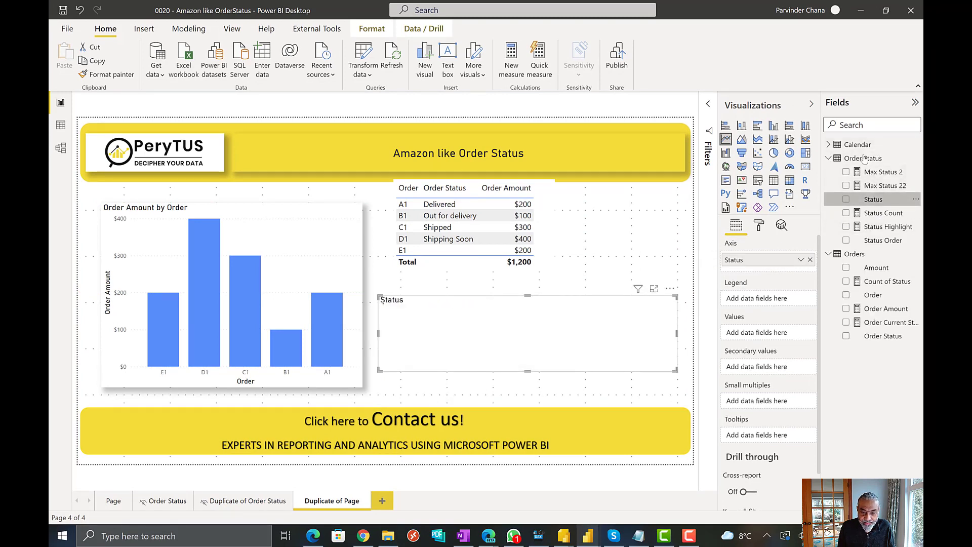
pyautogui.click(827, 159)
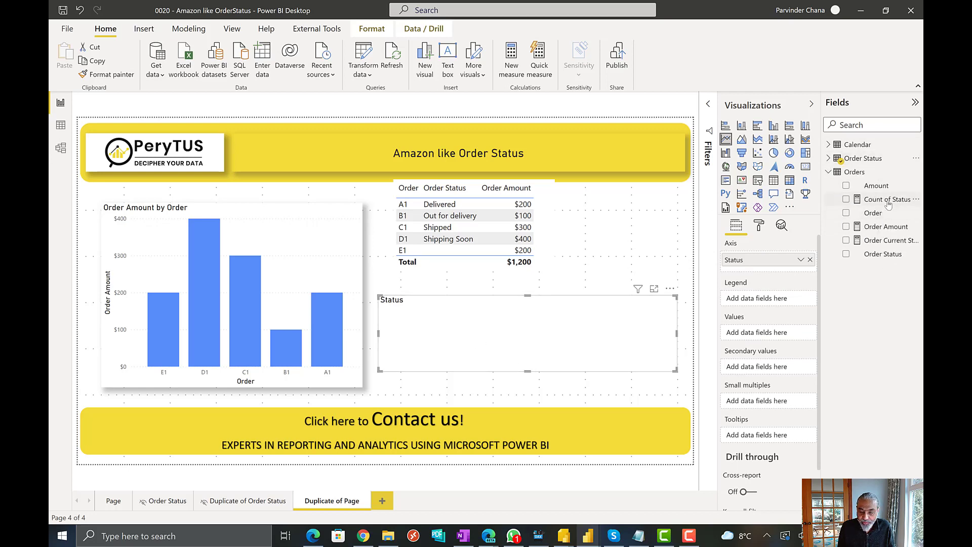
pyautogui.moveTo(888, 203); pyautogui.dragTo(761, 337)
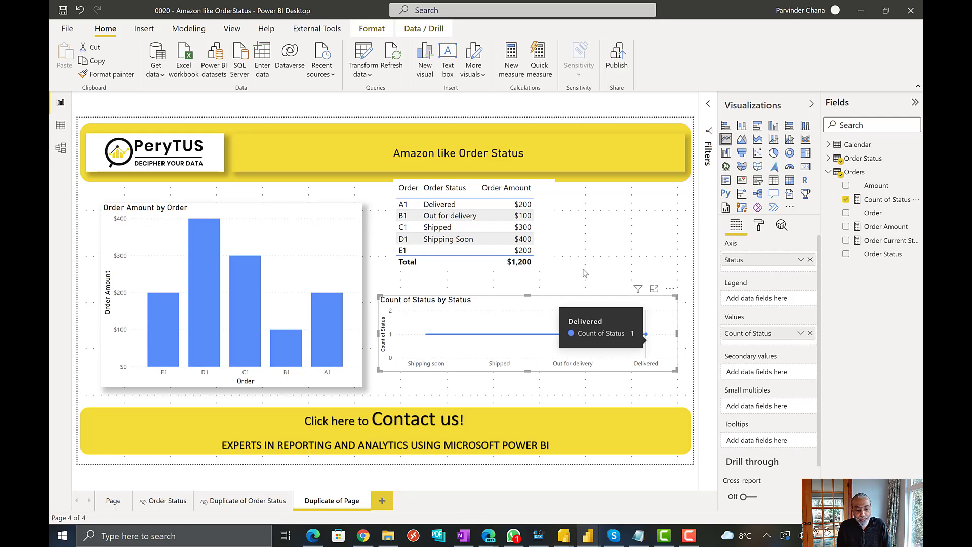
# Step: Change the line chart's Count of Status data color to light grey
pyautogui.click(546, 240)
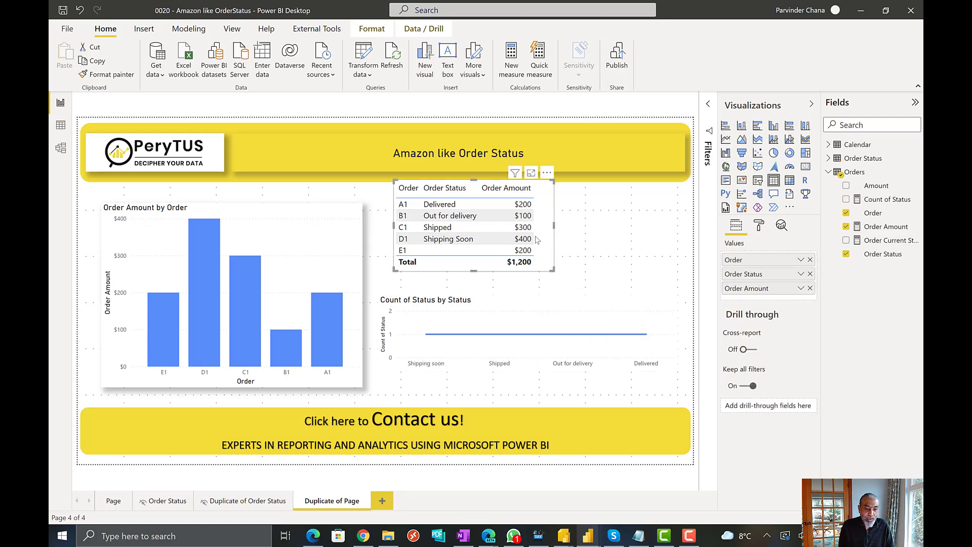
pyautogui.moveTo(537, 240); pyautogui.dragTo(518, 248)
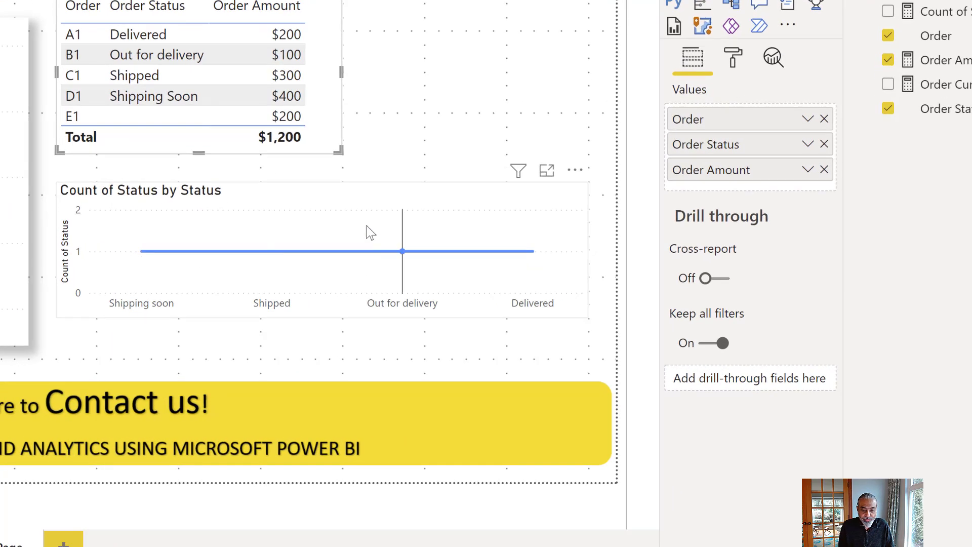
pyautogui.click(733, 57)
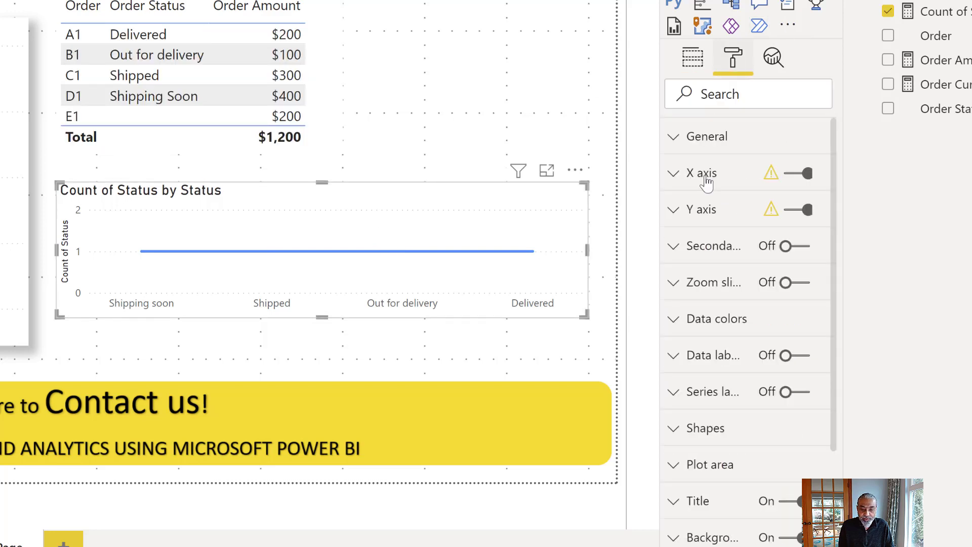
pyautogui.click(699, 319)
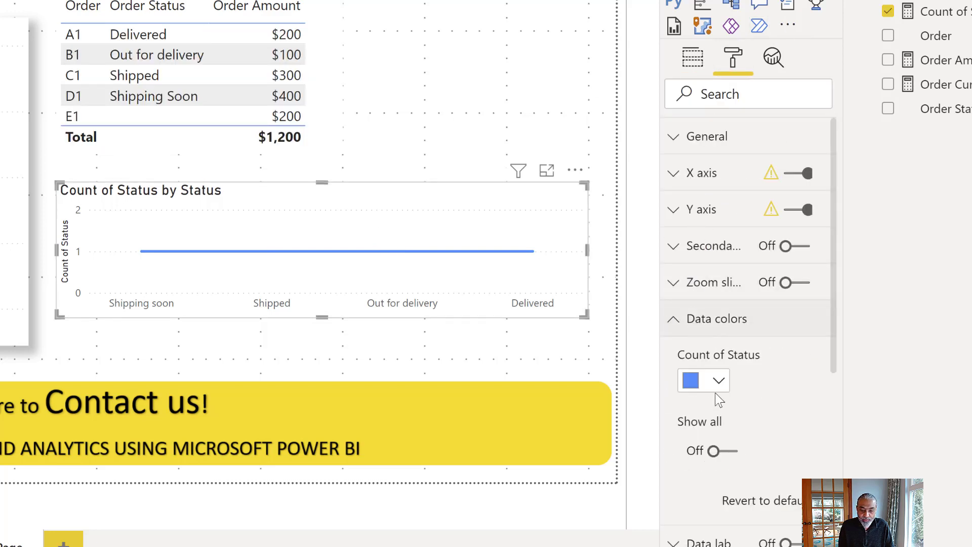
pyautogui.click(703, 380)
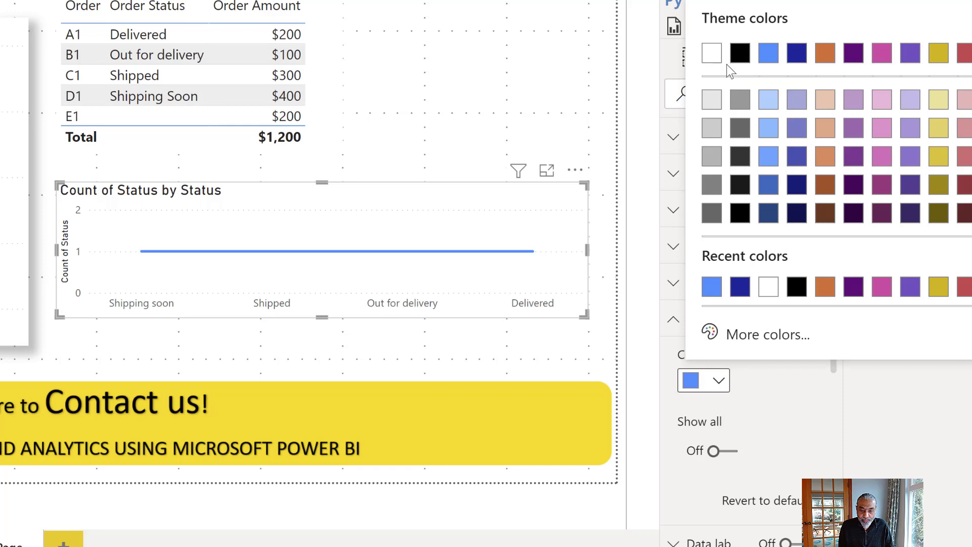
pyautogui.click(711, 99)
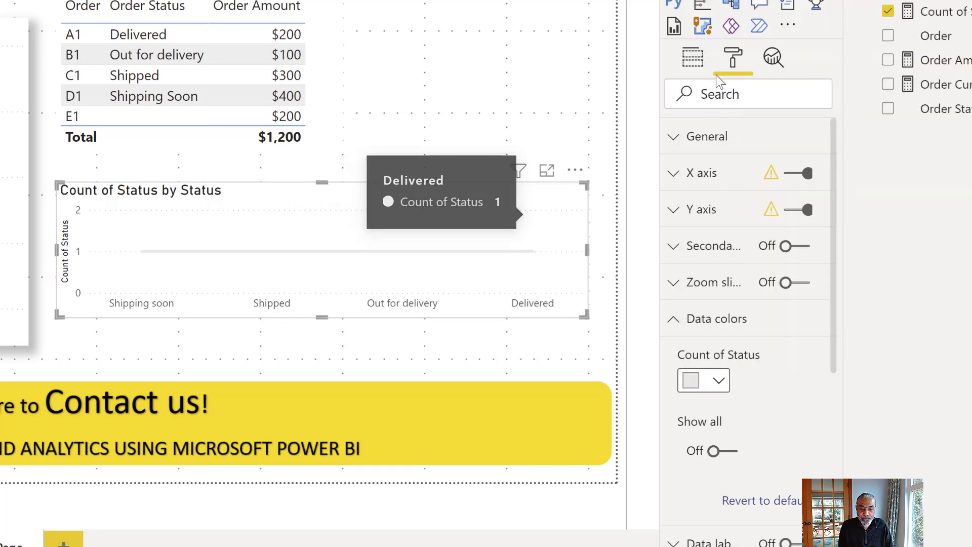
# Step: Show round markers on the Count of Status line and set the marker size to 20
pyautogui.scroll(-5, 721, 379)
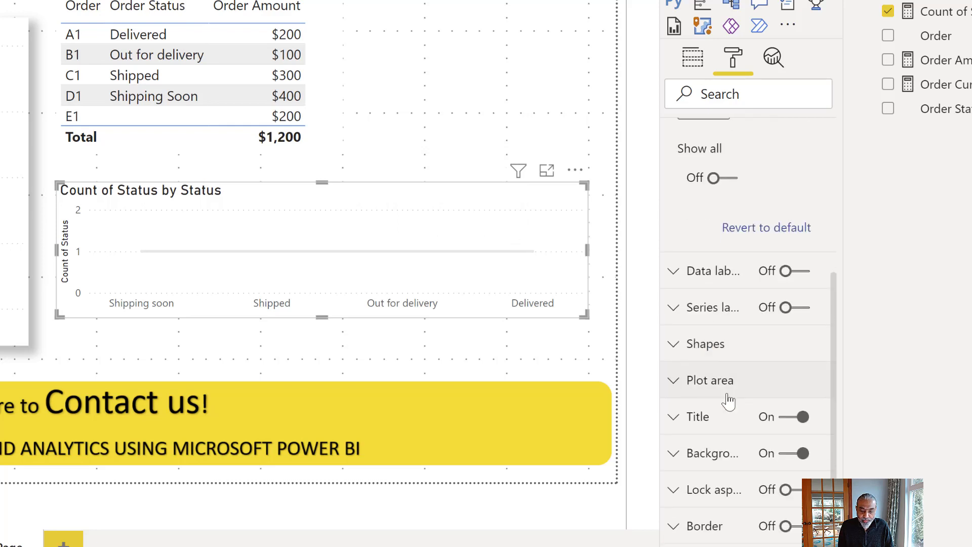
pyautogui.click(723, 349)
pyautogui.scroll(-2, 767, 365)
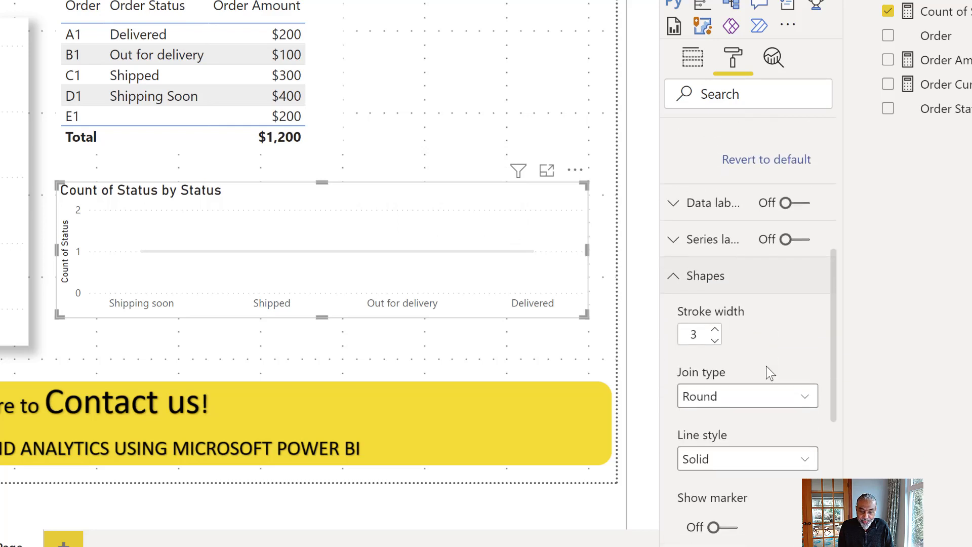
pyautogui.scroll(-2, 767, 367)
pyautogui.scroll(-2, 755, 426)
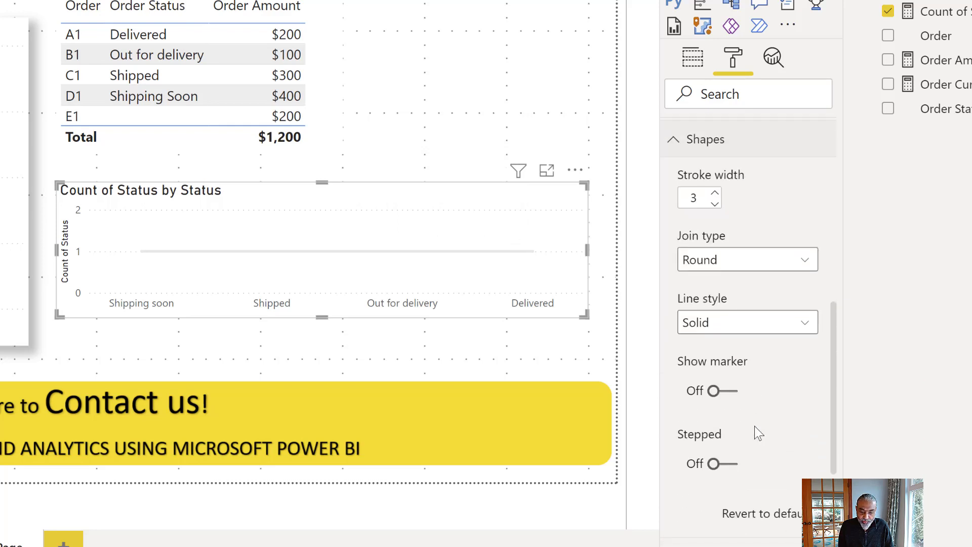
pyautogui.click(724, 392)
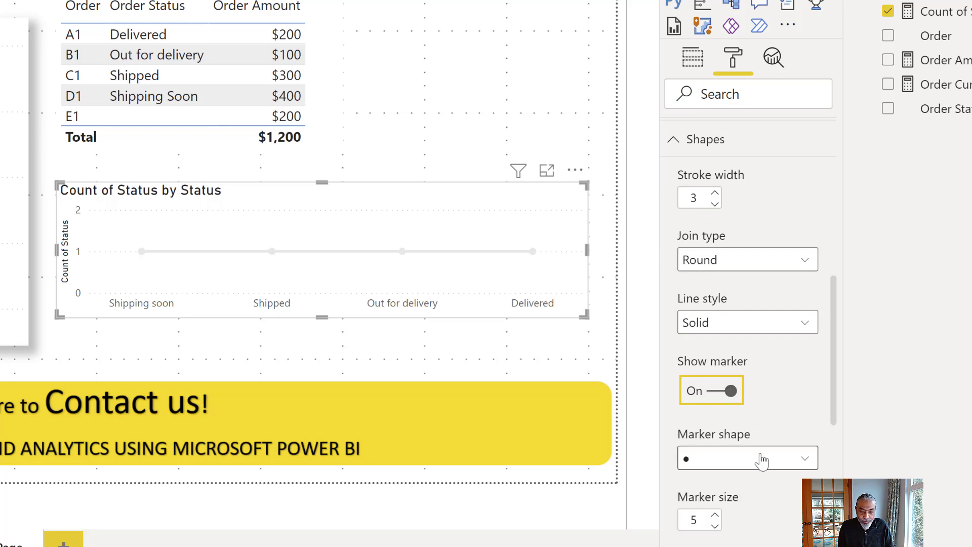
pyautogui.doubleClick(699, 519)
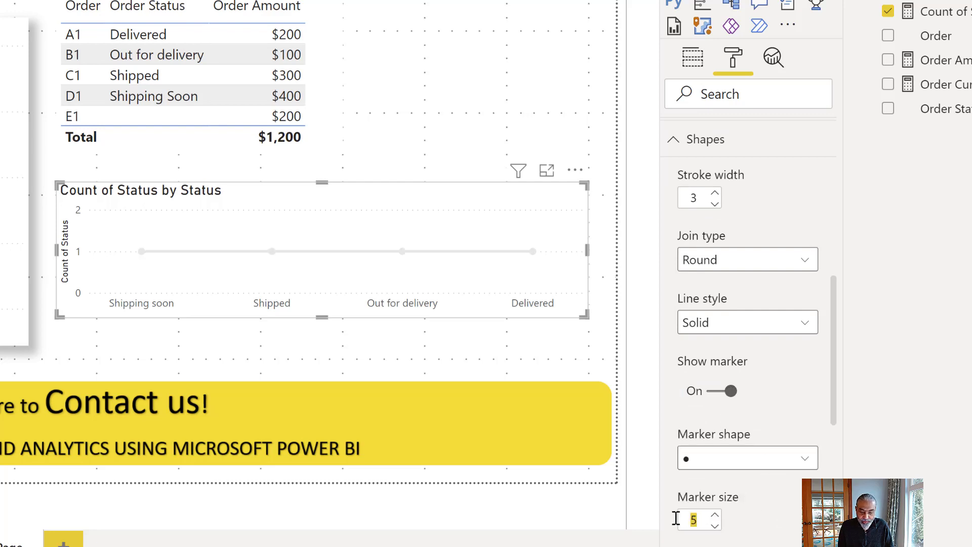
pyautogui.press('Return')
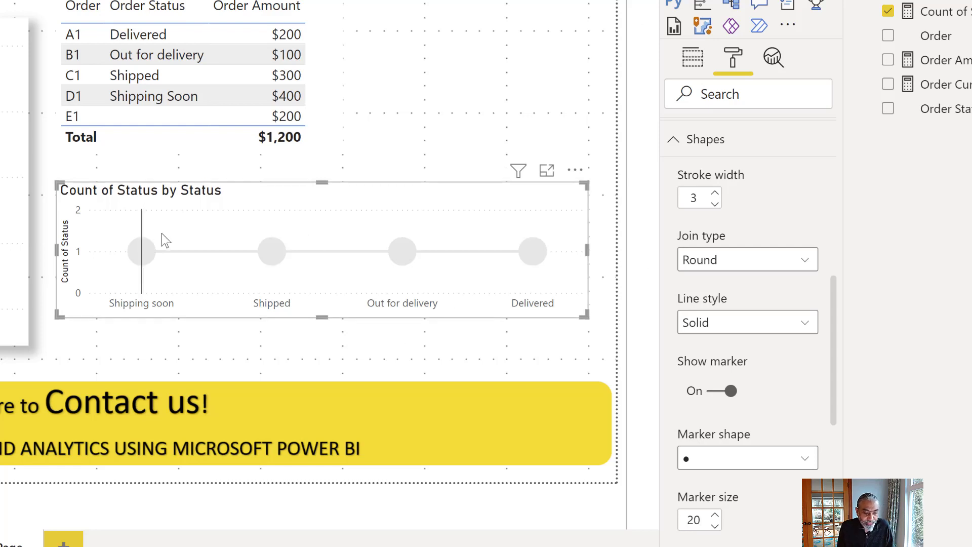
# Step: Add the Order Current Status measure to the line chart's values alongside Count of Status
pyautogui.click(643, 211)
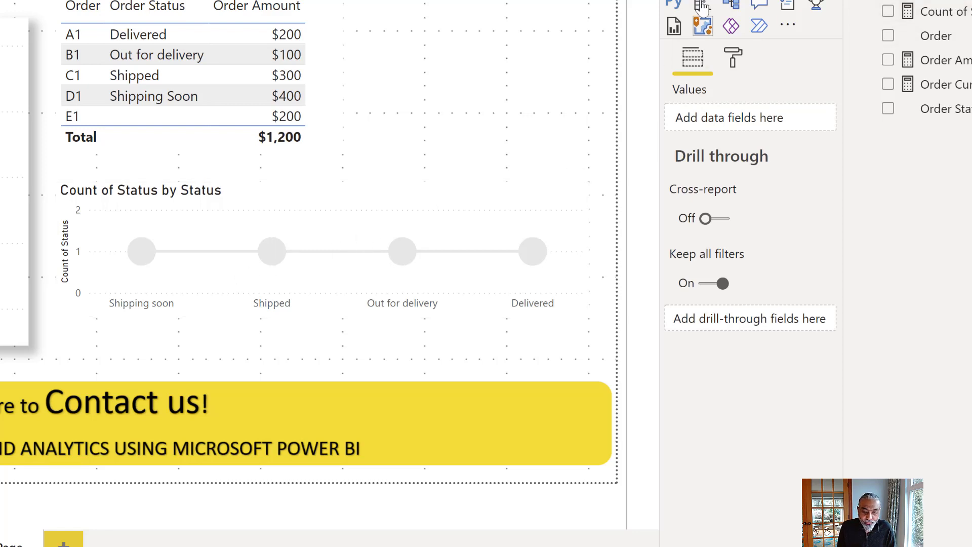
pyautogui.click(419, 234)
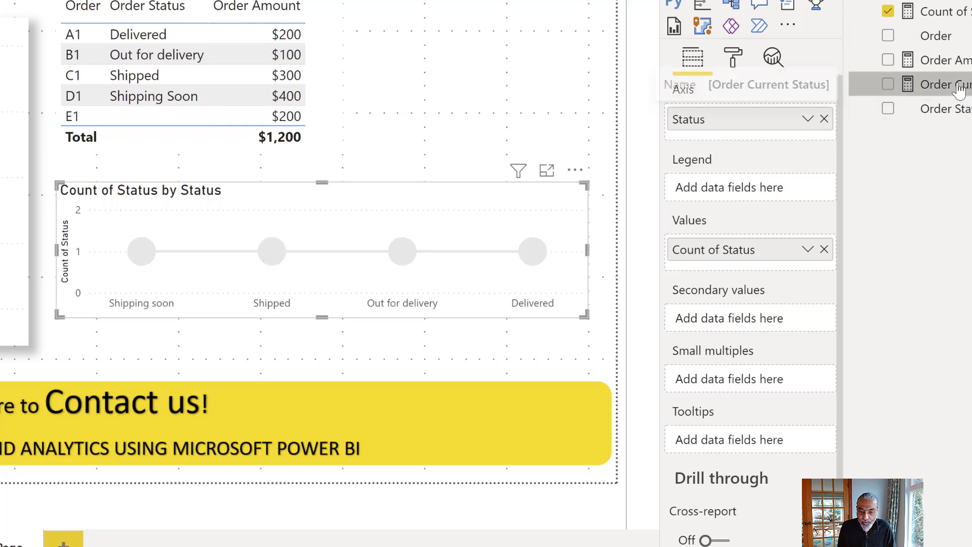
pyautogui.click(960, 88)
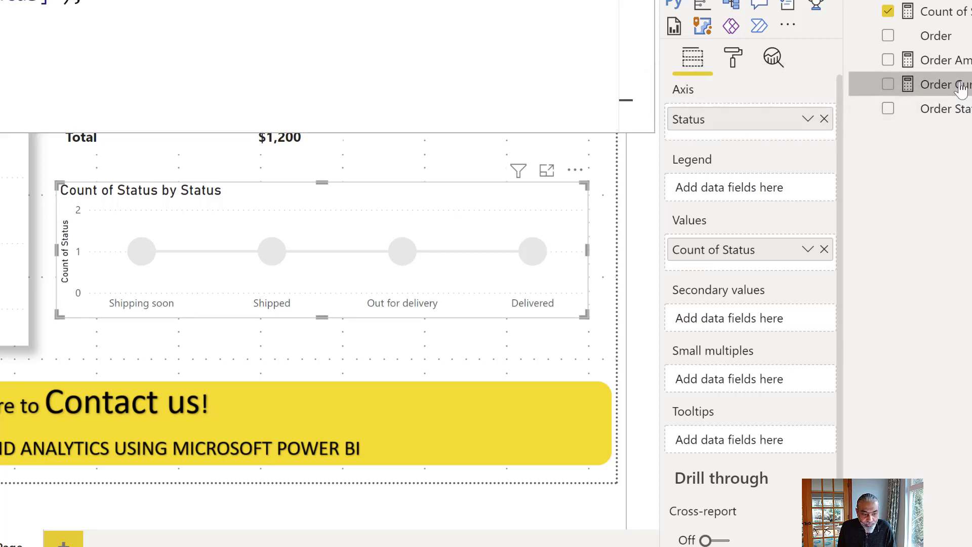
pyautogui.moveTo(961, 86); pyautogui.dragTo(765, 266)
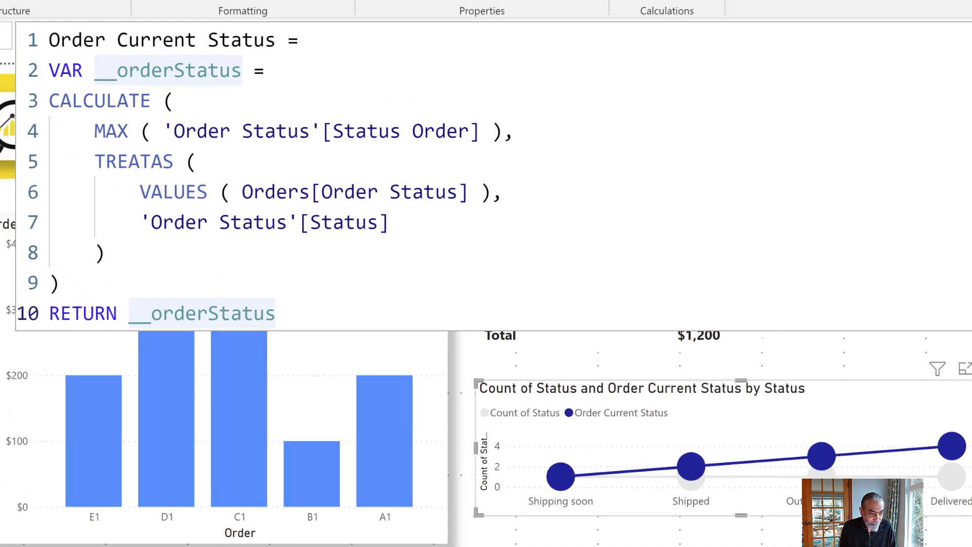
# Step: Start an IF function around __orderStatus in the RETURN line of the Order Current Status measure
pyautogui.write('IF ( _')
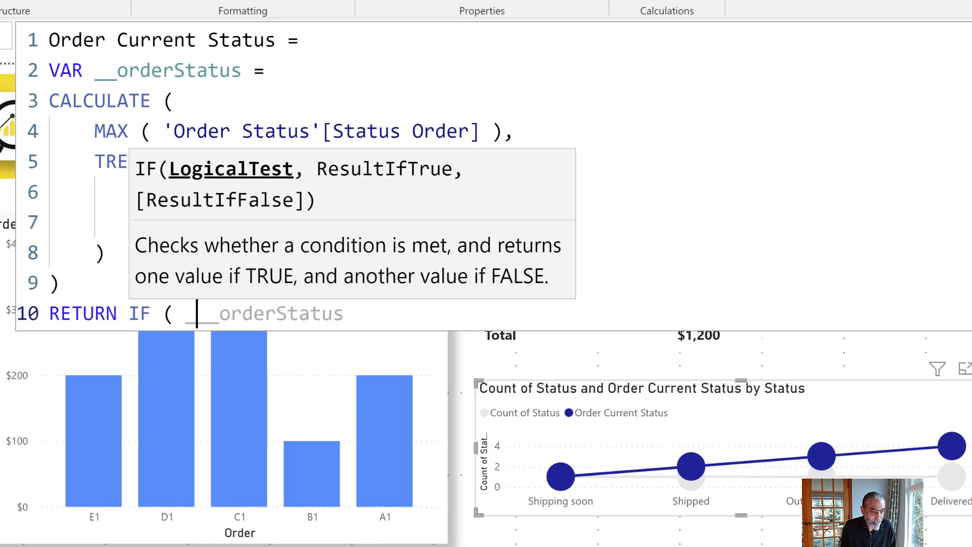
pyautogui.press('Tab')
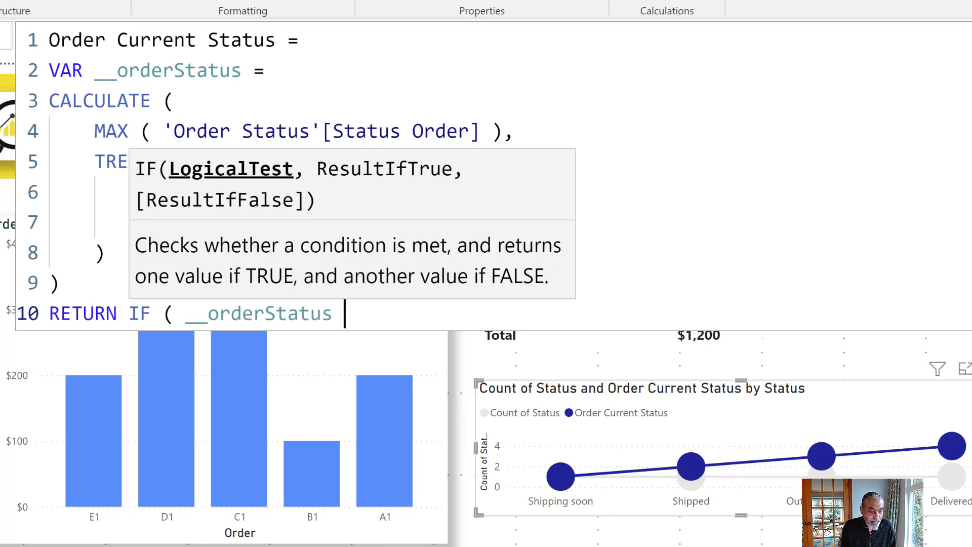
pyautogui.write('== B')
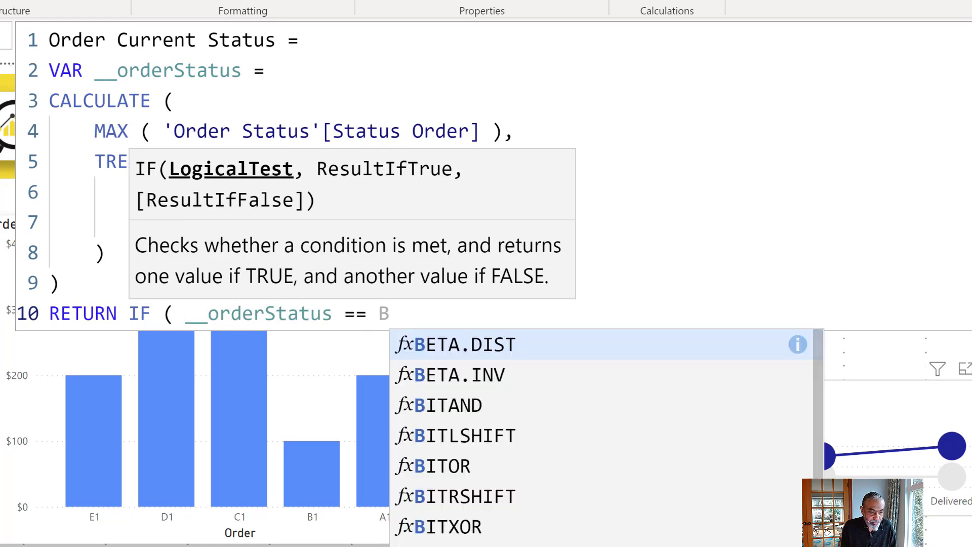
pyautogui.press('BackSpace')
pyautogui.press('BackSpace')
pyautogui.press('BackSpace')
pyautogui.press('BackSpace')
pyautogui.press('BackSpace')
pyautogui.click(174, 313)
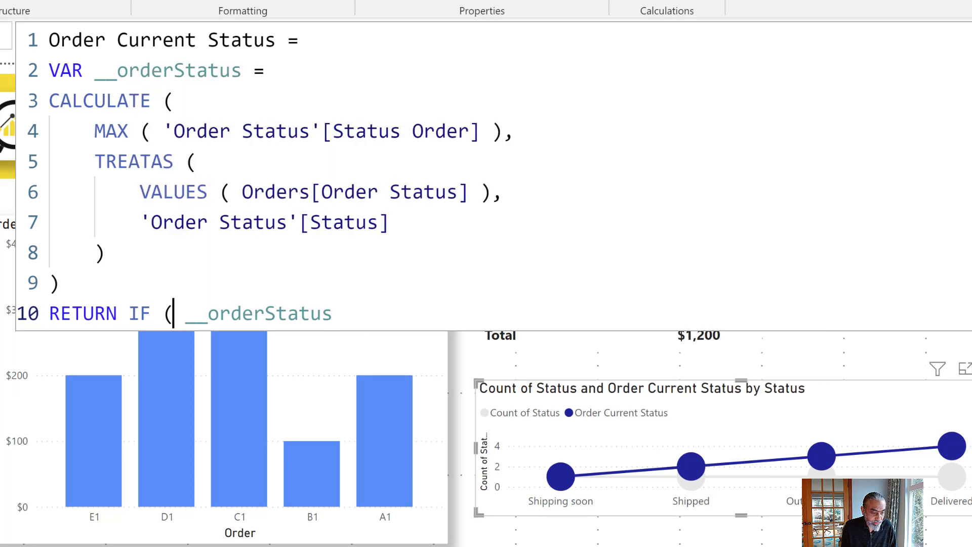
pyautogui.write('ISNOT')
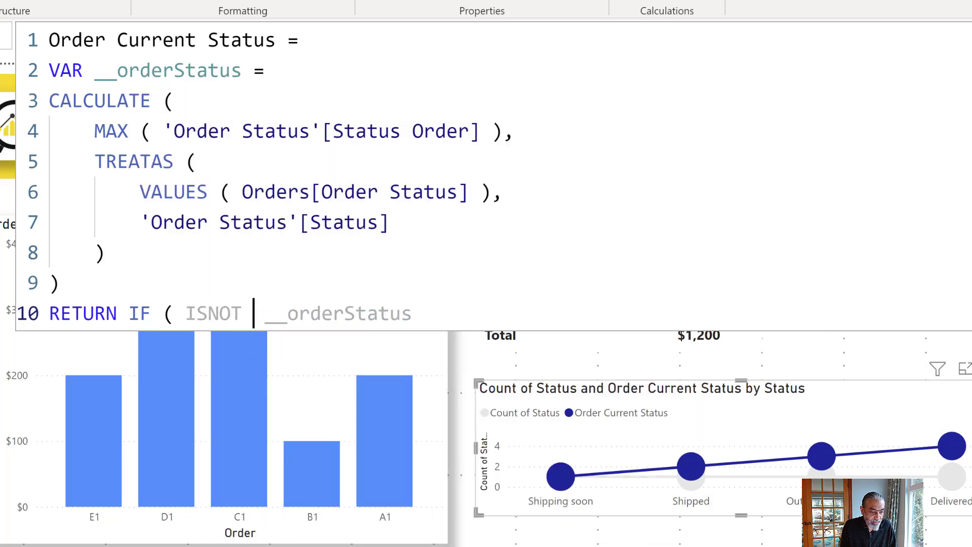
pyautogui.press('BackSpace')
pyautogui.press('BackSpace')
pyautogui.press('BackSpace')
pyautogui.press('BackSpace')
pyautogui.write('P')
pyautogui.press('BackSpace')
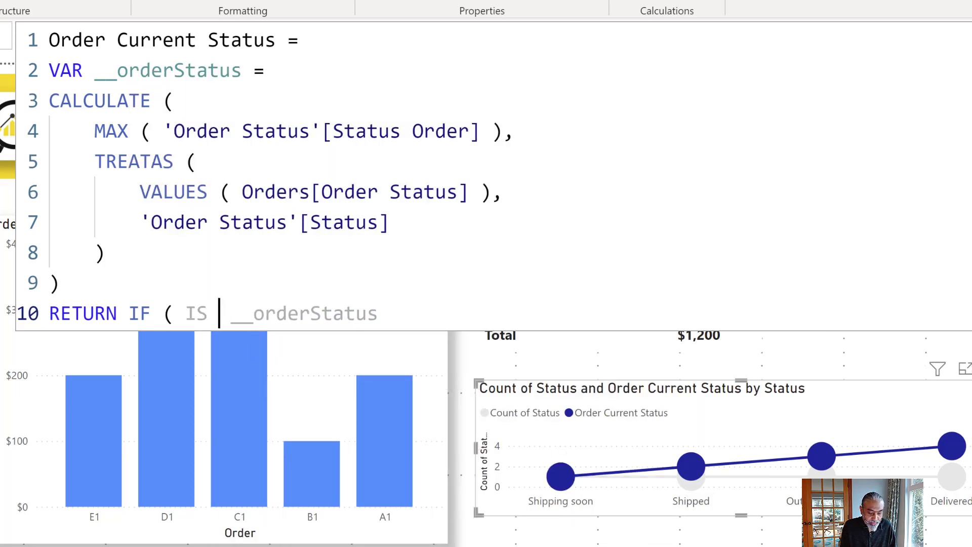
pyautogui.press('BackSpace')
pyautogui.press('BackSpace')
pyautogui.press('BackSpace')
pyautogui.write('O')
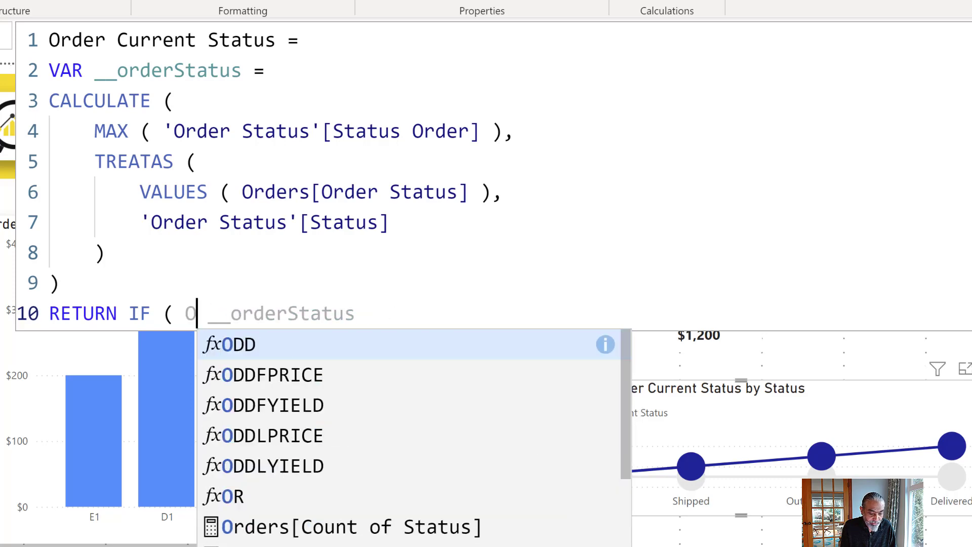
pyautogui.press('BackSpace')
# Step: Complete the measure's RETURN line as IF ( NOT ISBLANK ( __orderStatus ), 1 ) and commit the formula
pyautogui.write('NOT ISBLANK (')
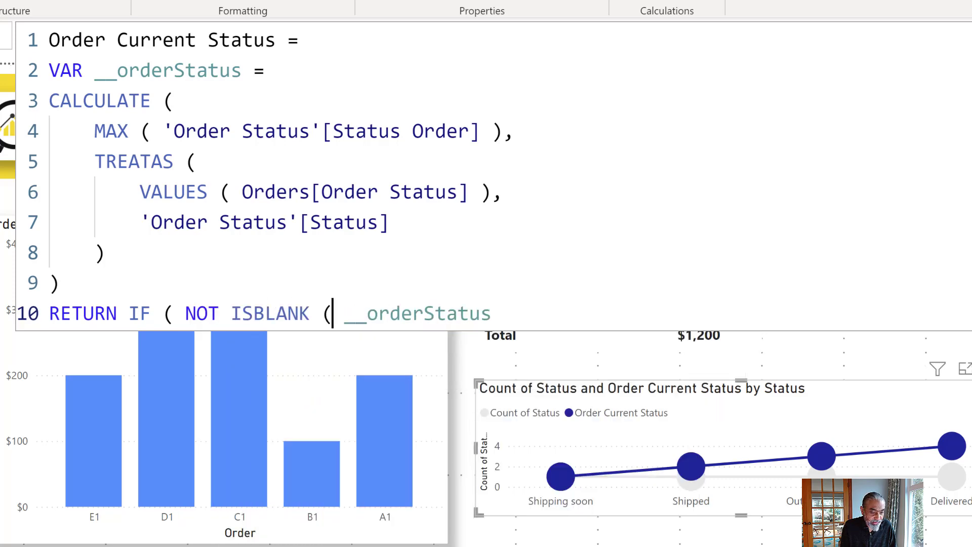
pyautogui.click(504, 313)
pyautogui.write('), 1 )')
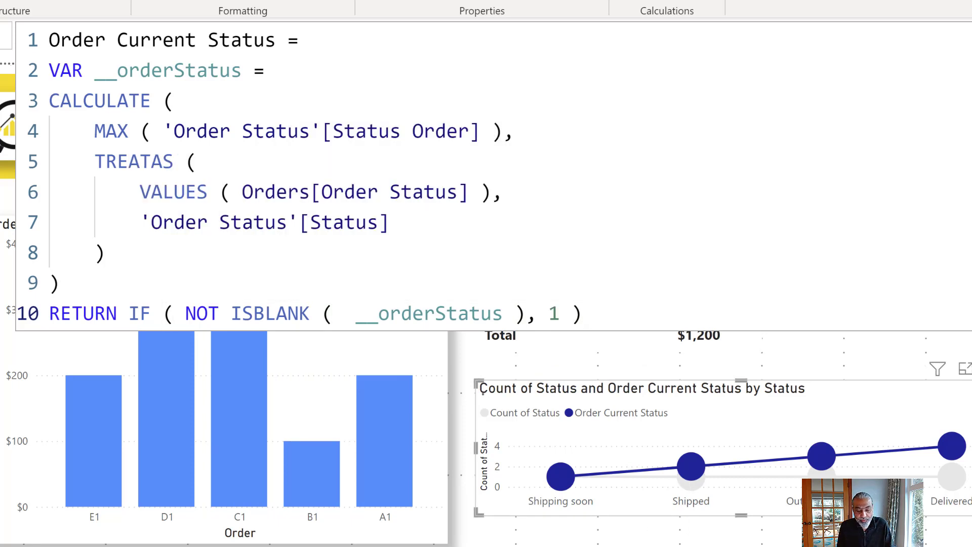
pyautogui.press('Return')
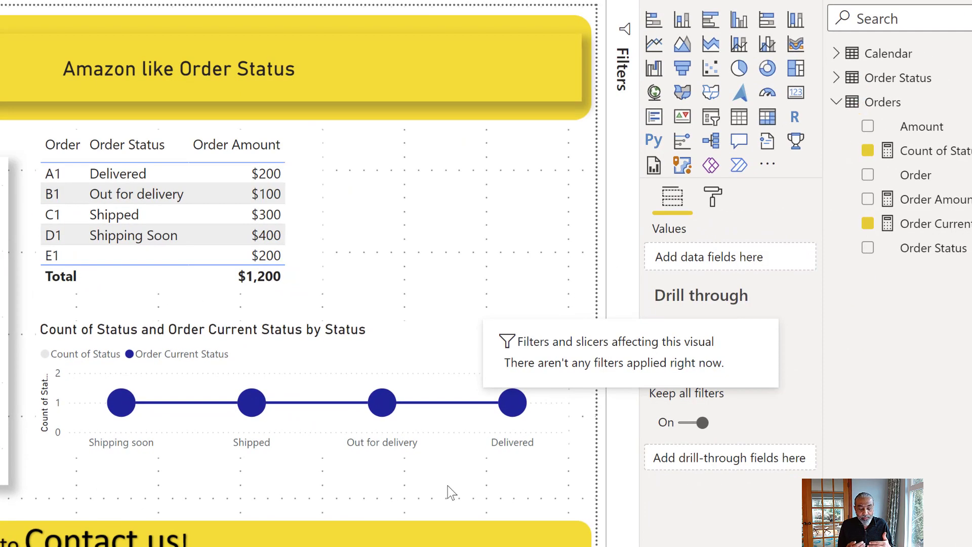
# Step: Filter the report by orders C1, E1 and A1 in turn to check the status highlighted in the line chart
pyautogui.click(450, 491)
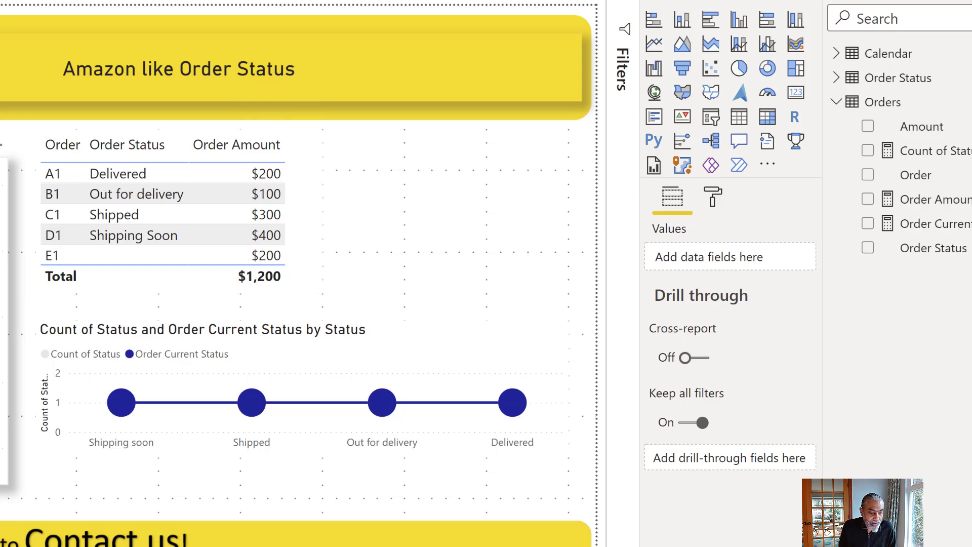
pyautogui.click(251, 402)
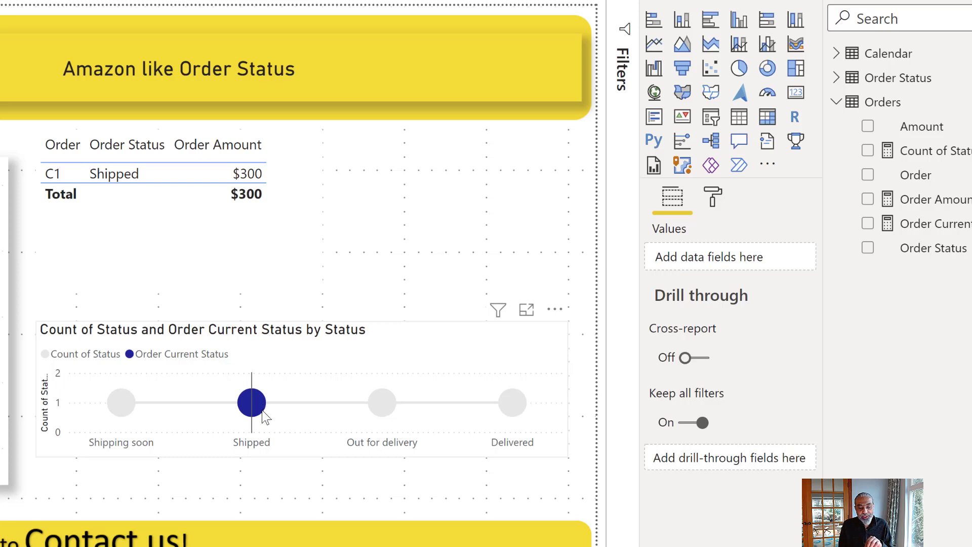
pyautogui.moveTo(263, 418)
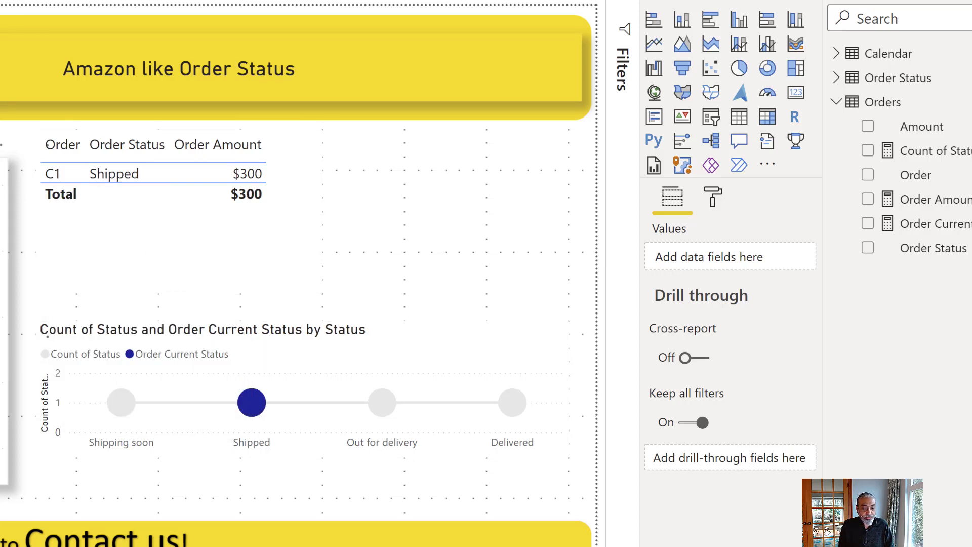
pyautogui.moveTo(122, 405)
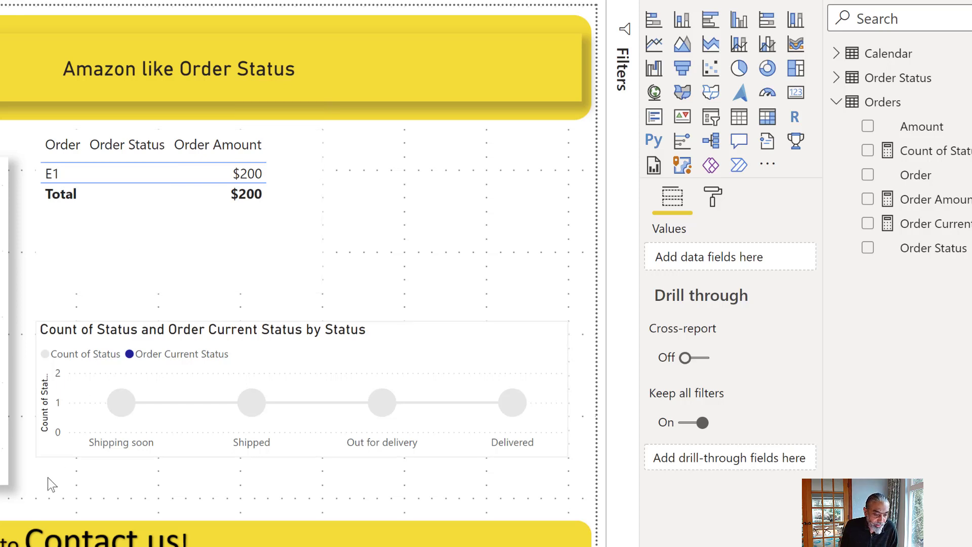
pyautogui.click(15, 282)
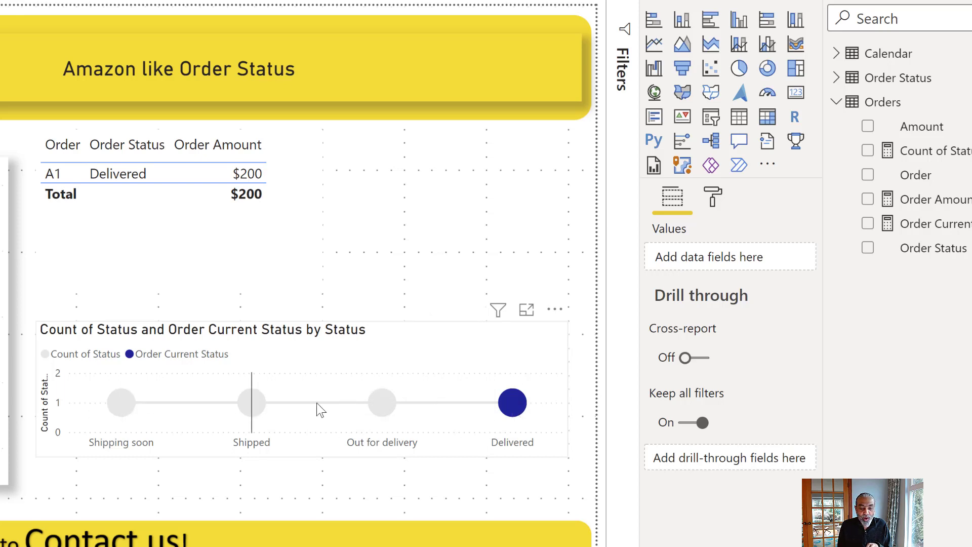
# Step: Duplicate the order status line chart, place a narrowed copy beside the order table, and convert the copy into a table visual
pyautogui.moveTo(385, 409)
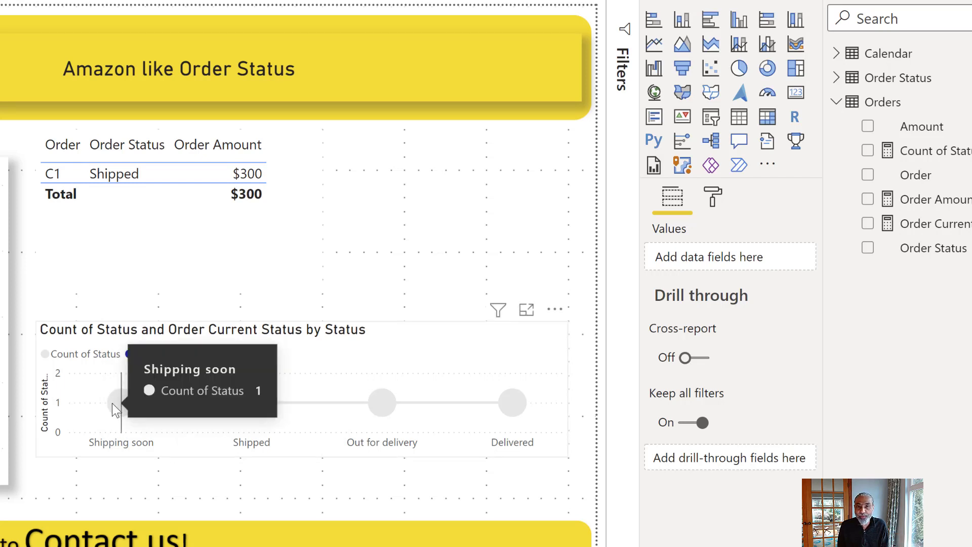
pyautogui.moveTo(241, 397)
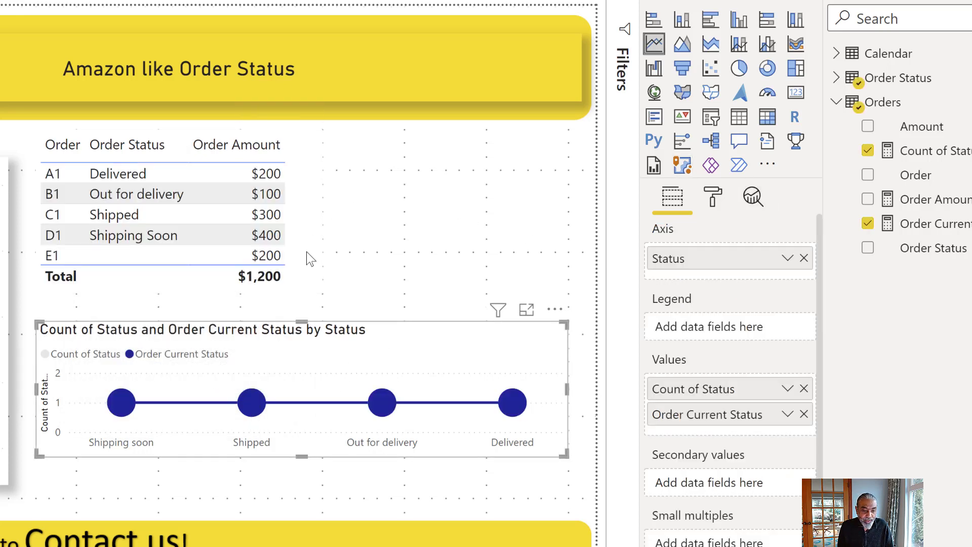
pyautogui.click(298, 199)
pyautogui.click(389, 355)
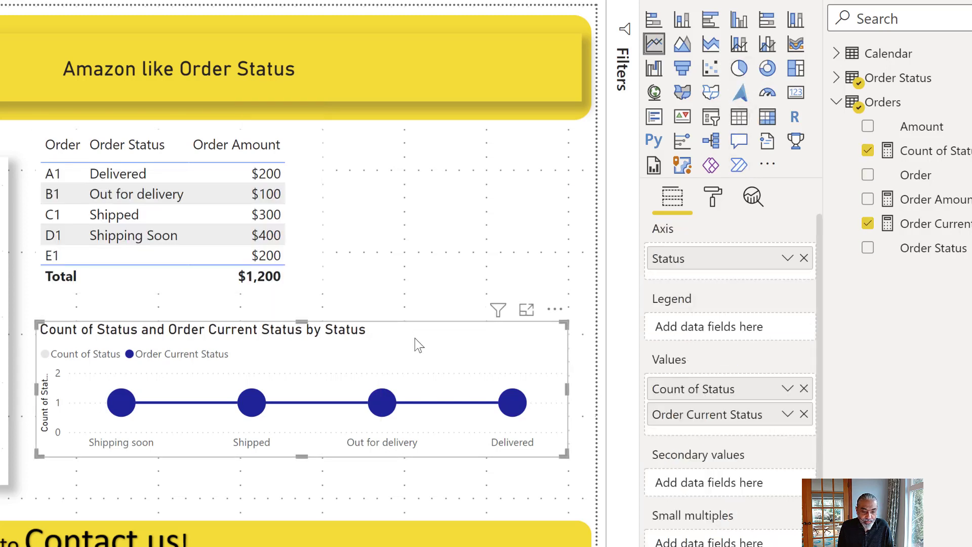
pyautogui.moveTo(399, 323); pyautogui.dragTo(407, 331)
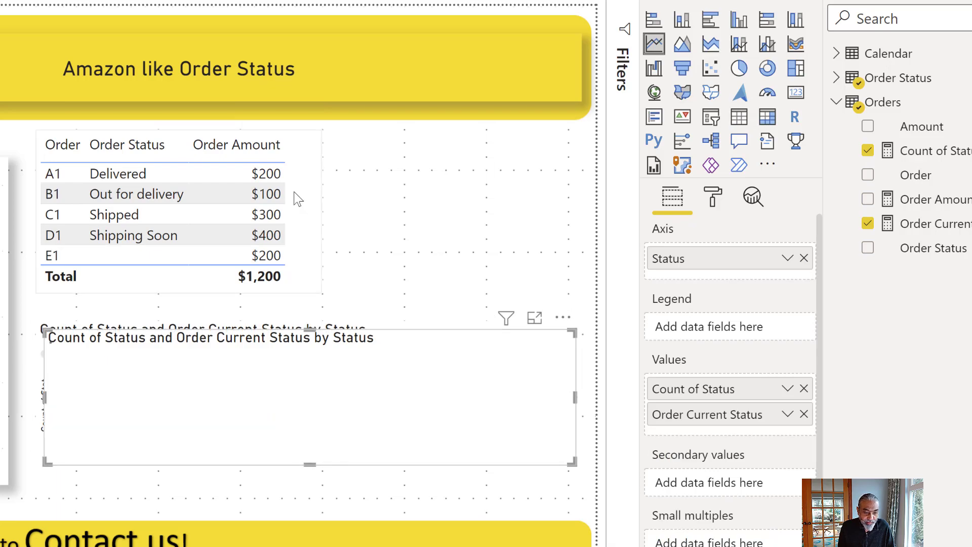
pyautogui.click(303, 121)
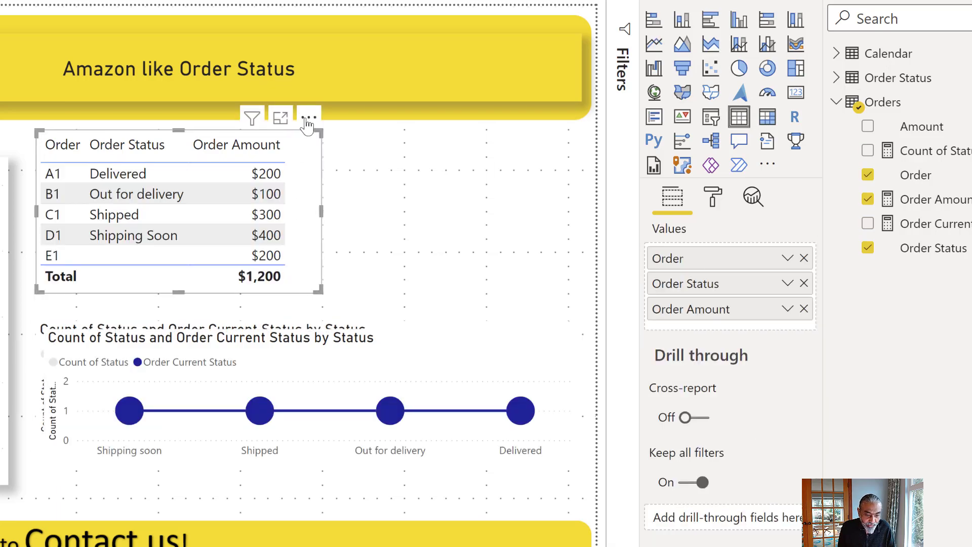
pyautogui.click(308, 118)
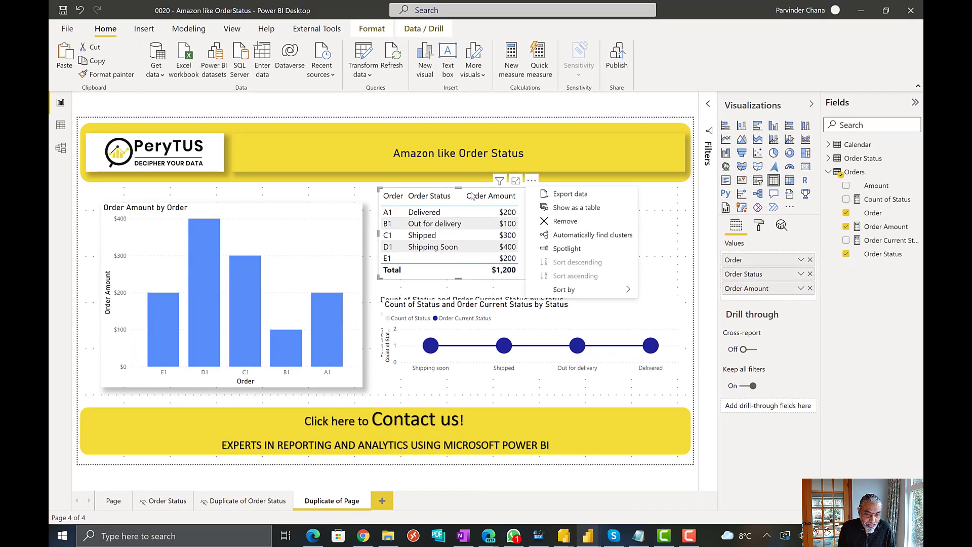
pyautogui.click(454, 192)
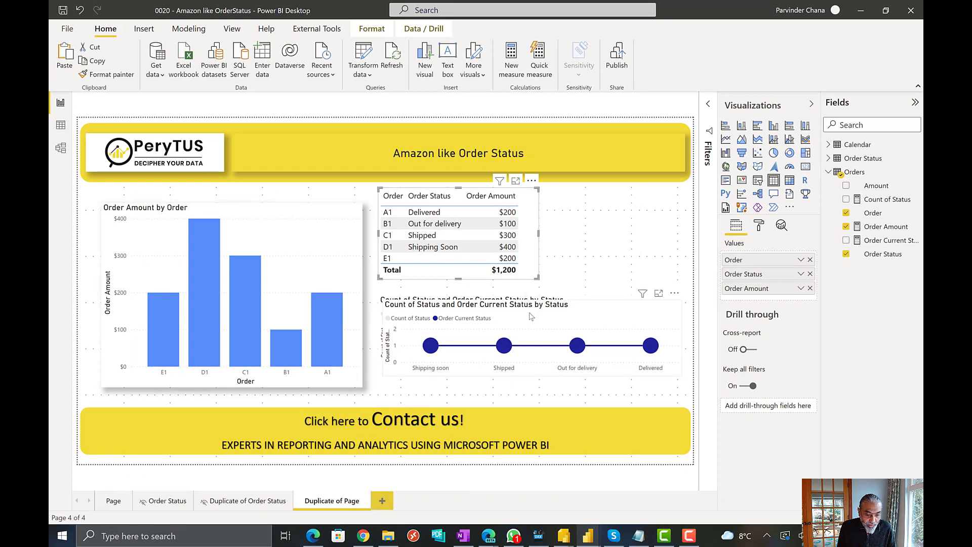
pyautogui.hotkey('ctrl', 'v')
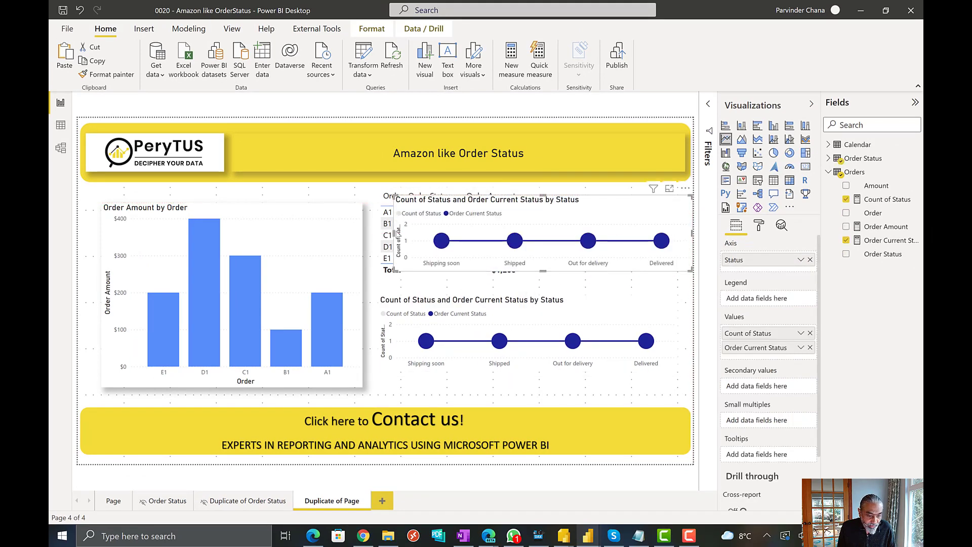
pyautogui.moveTo(393, 232); pyautogui.dragTo(532, 233)
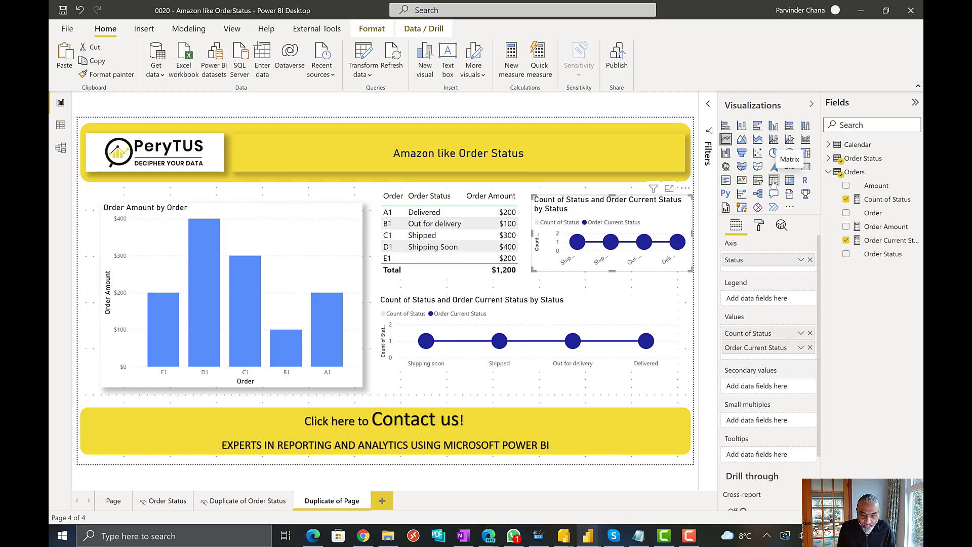
pyautogui.click(773, 180)
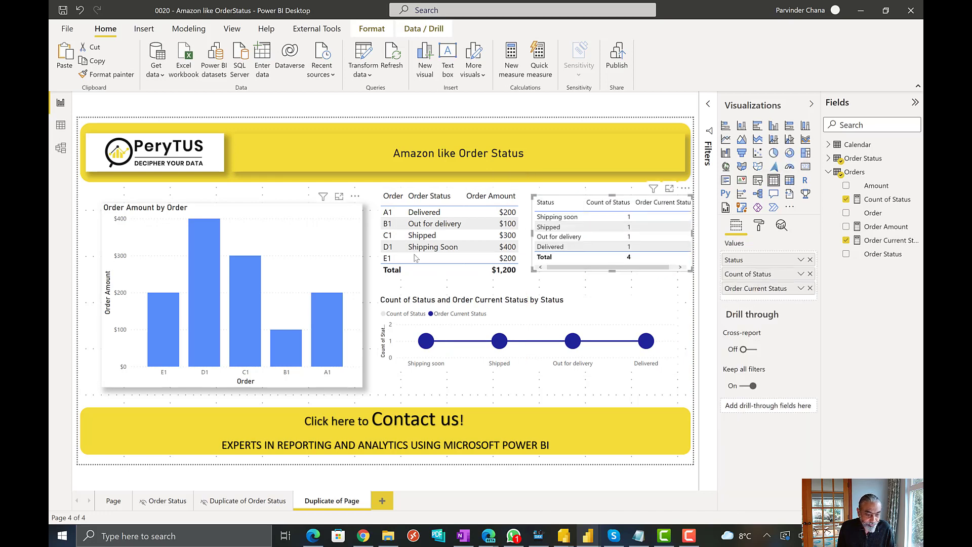
# Step: Narrow the Order Amount by Order chart, shift the order table toward it, and widen the status table into the freed space
pyautogui.moveTo(363, 300); pyautogui.dragTo(277, 294)
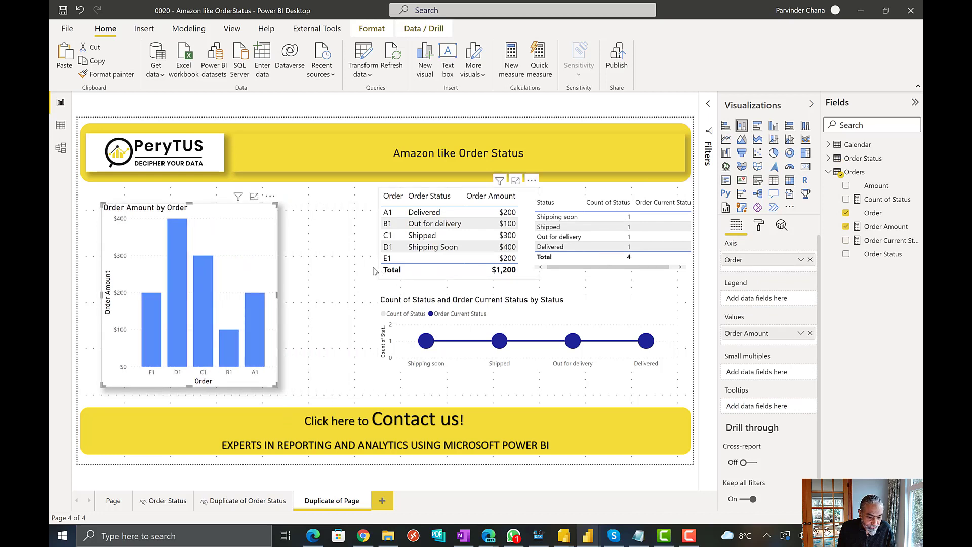
pyautogui.moveTo(374, 271); pyautogui.dragTo(280, 263)
pyautogui.click(534, 230)
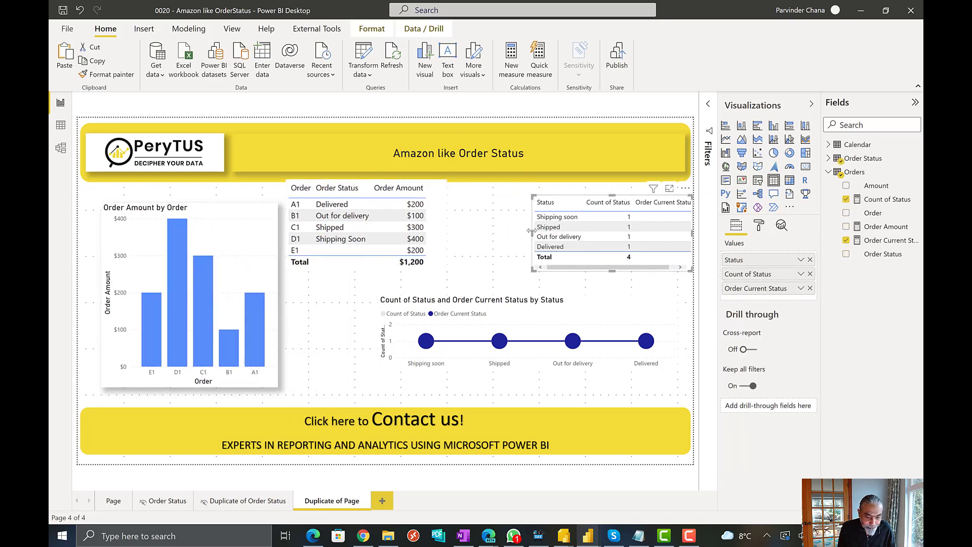
pyautogui.moveTo(527, 231); pyautogui.dragTo(456, 229)
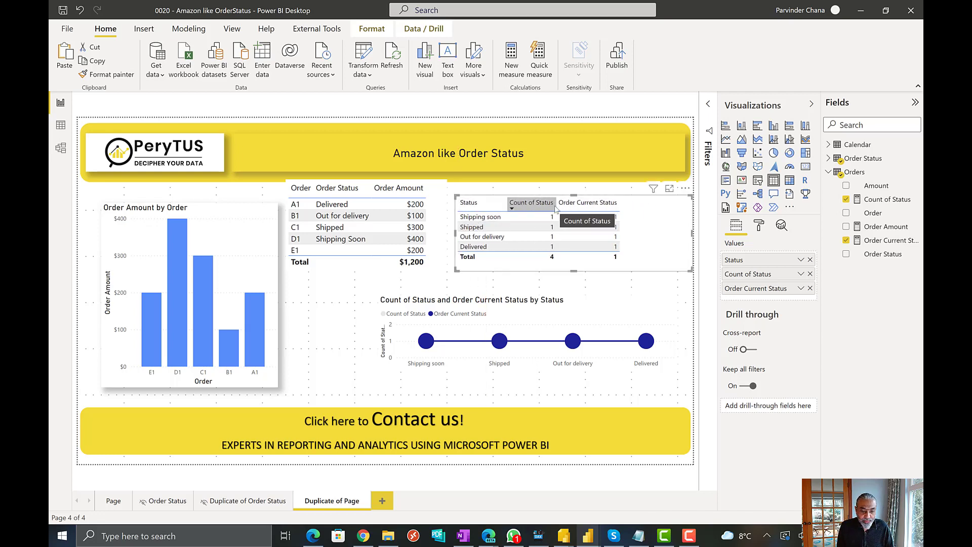
# Step: Narrow the status table's Count of Status and Order Current Status columns and increase the table's height to fit all rows
pyautogui.moveTo(555, 206); pyautogui.dragTo(538, 206)
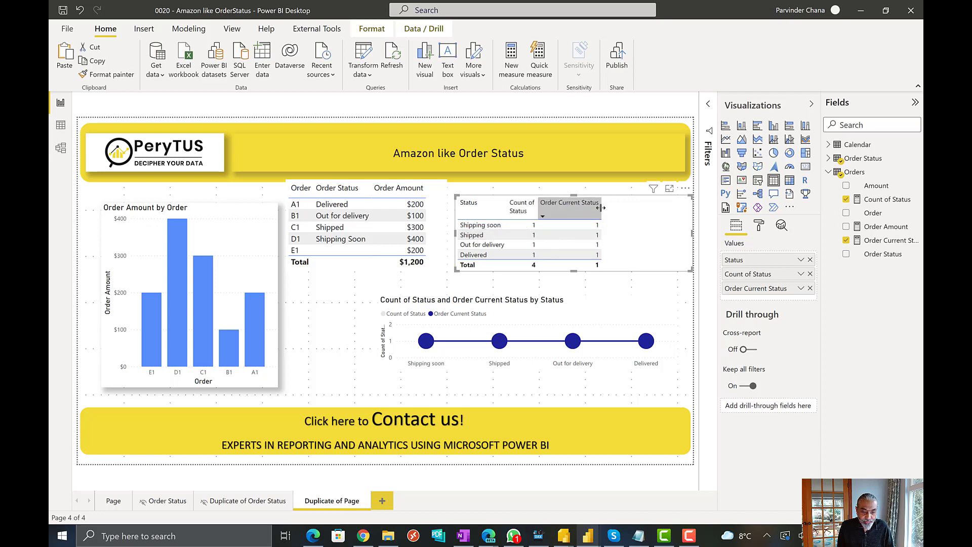
pyautogui.moveTo(601, 208); pyautogui.dragTo(577, 209)
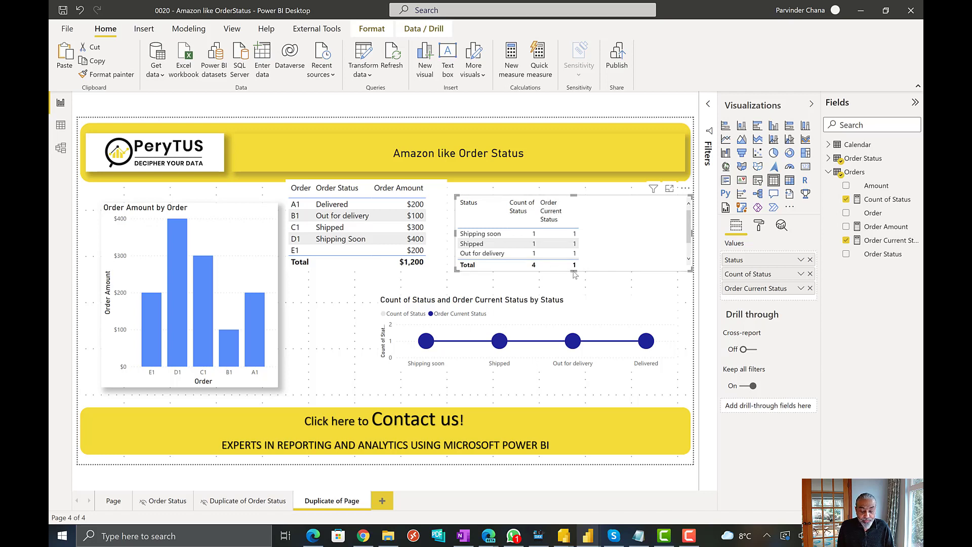
pyautogui.moveTo(573, 272); pyautogui.dragTo(573, 293)
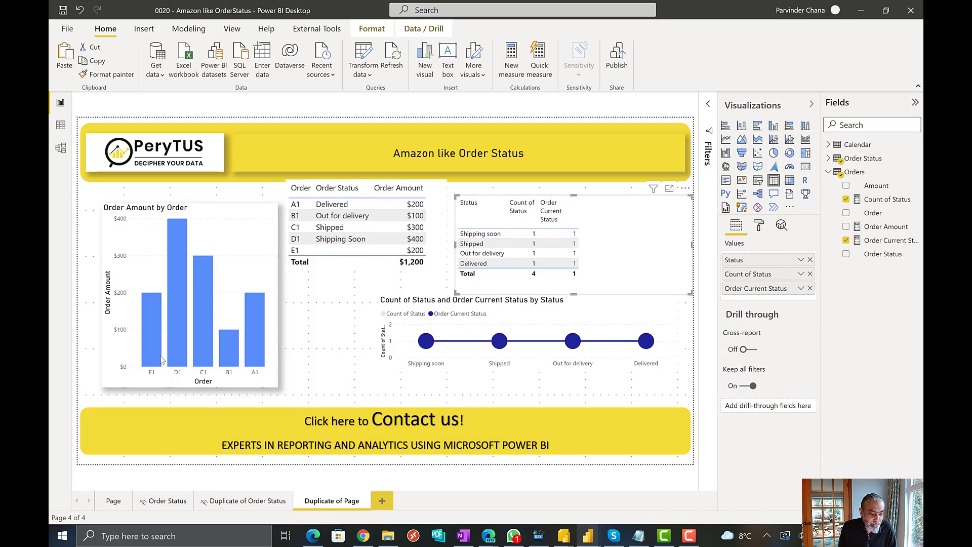
# Step: Filter the report by orders C1 and B1 in turn to compare the status table with the line chart's highlighted marker
pyautogui.click(201, 348)
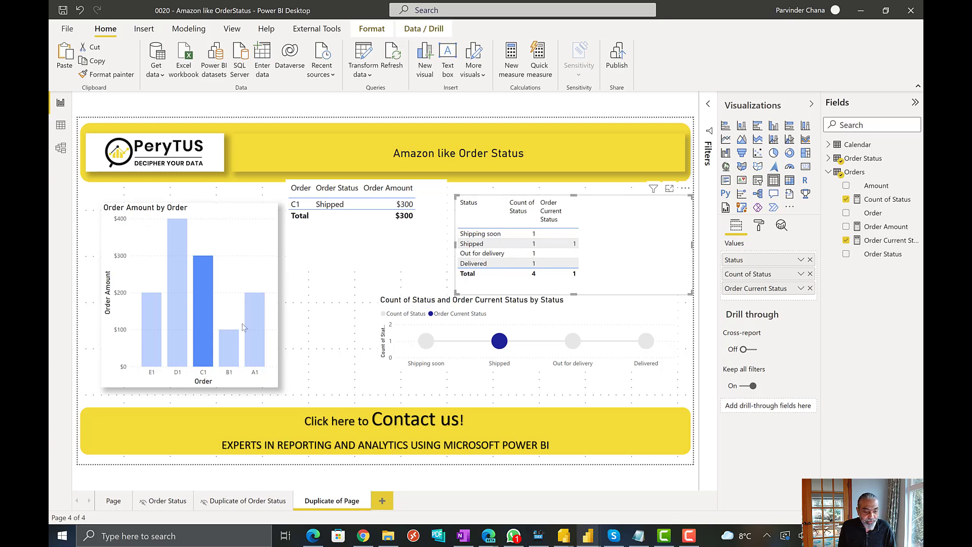
pyautogui.click(225, 353)
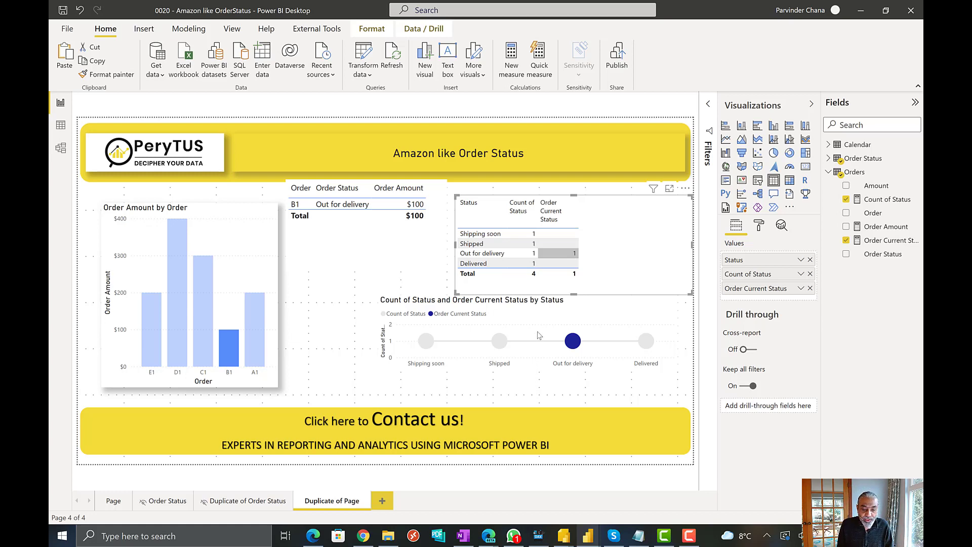
pyautogui.moveTo(582, 347)
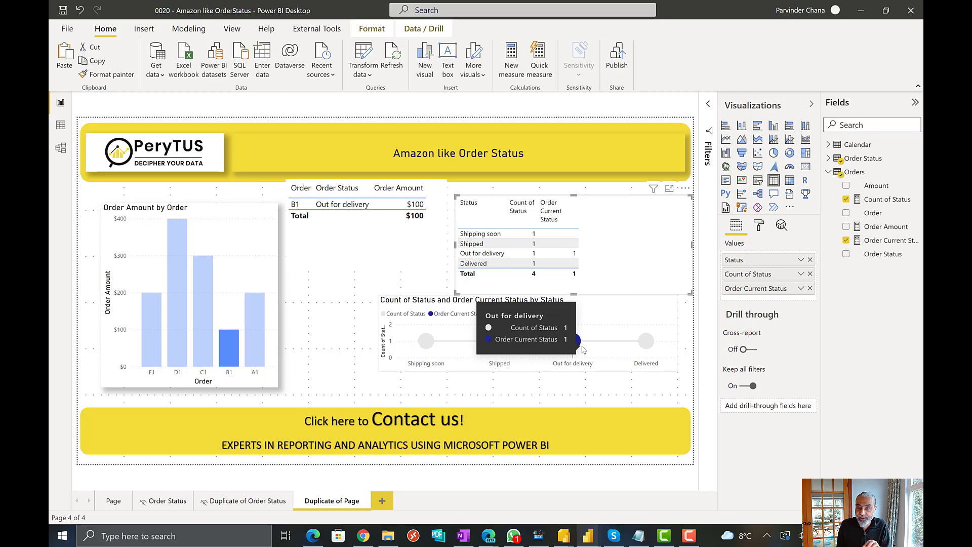
pyautogui.click(650, 231)
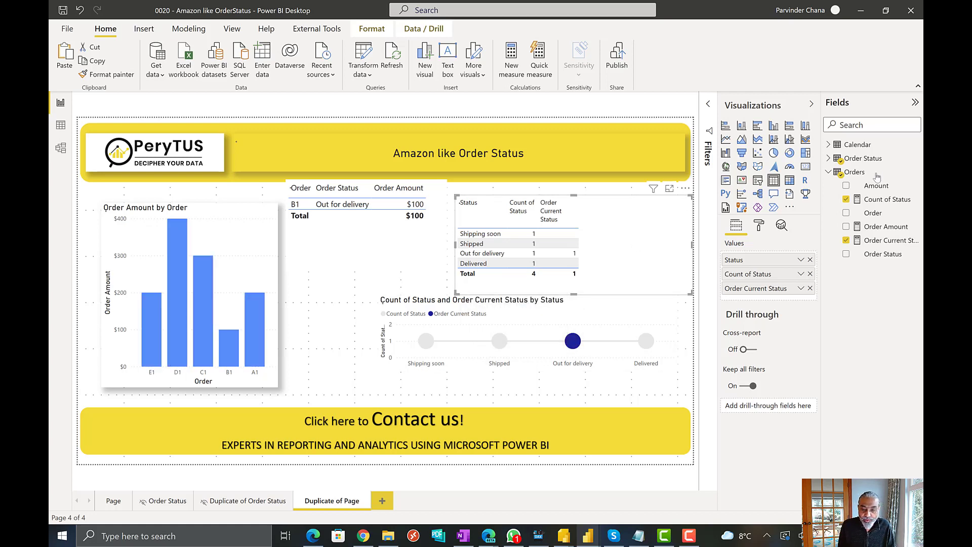
# Step: Add ALL ( 'Order Status' ) as a filter argument before TREATAS in the Order Current Status measure's CALCULATE
pyautogui.click(886, 241)
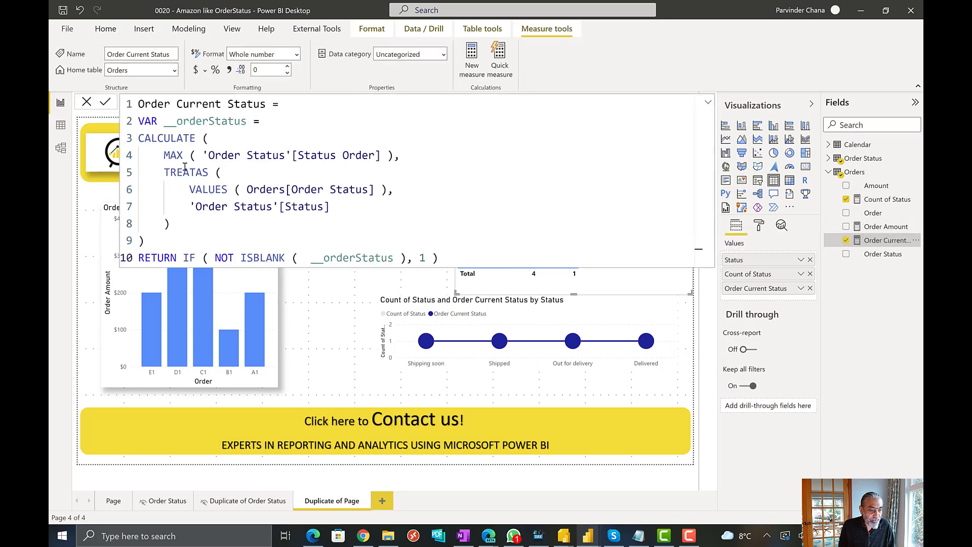
pyautogui.click(442, 154)
pyautogui.press('Return')
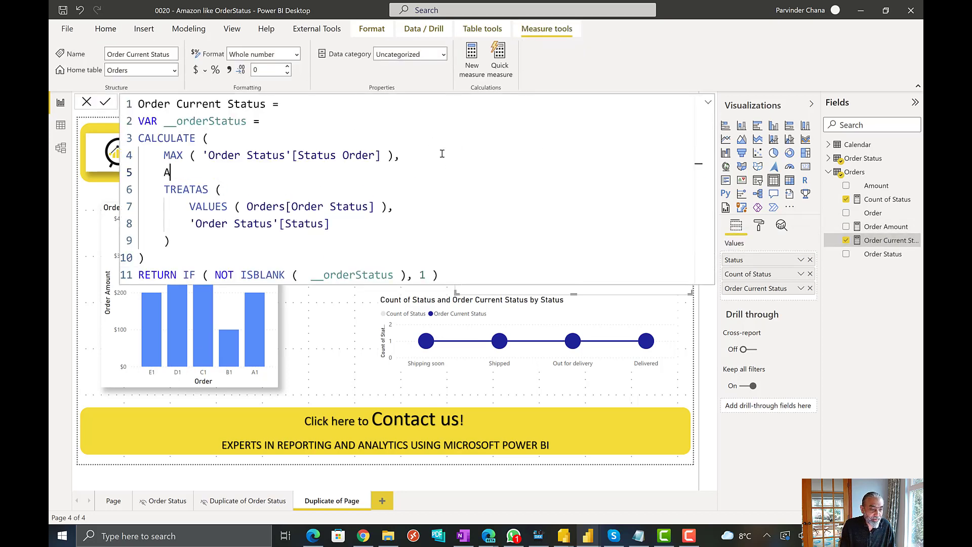
pyautogui.write('ALL ( ')
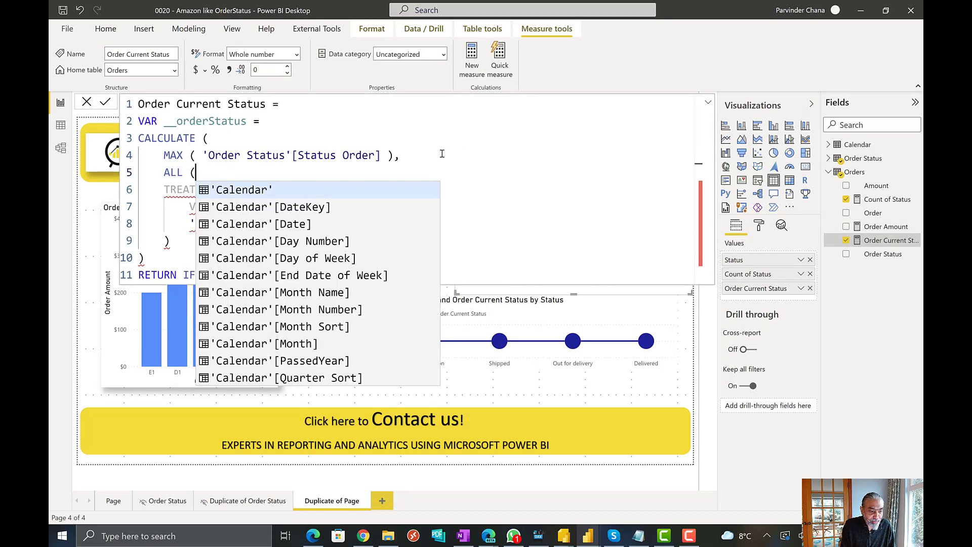
pyautogui.write('Orde')
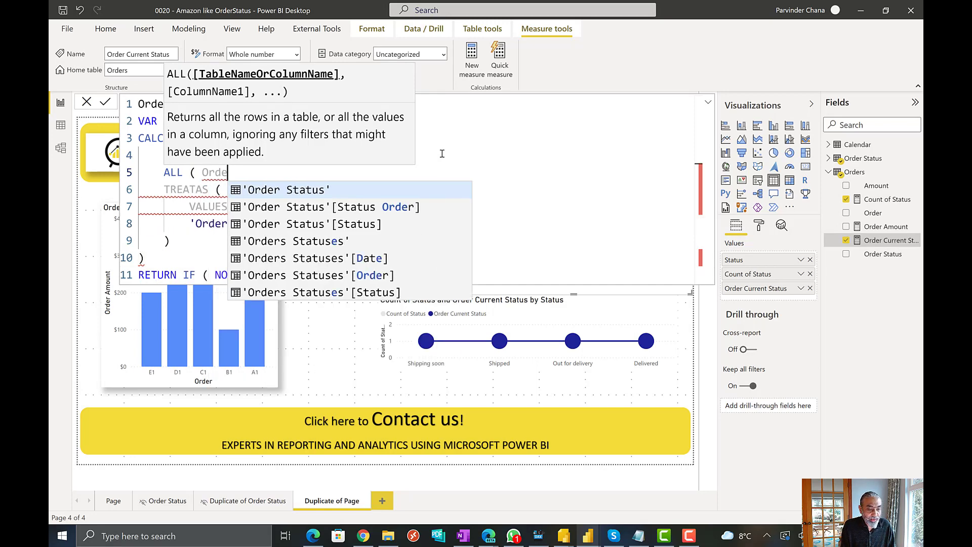
pyautogui.press('Tab')
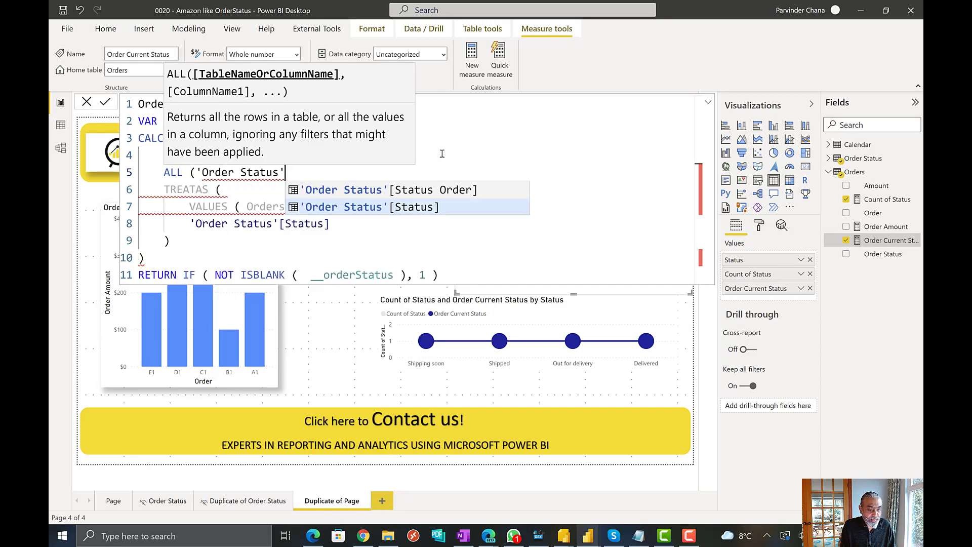
pyautogui.write('),')
pyautogui.press('Return')
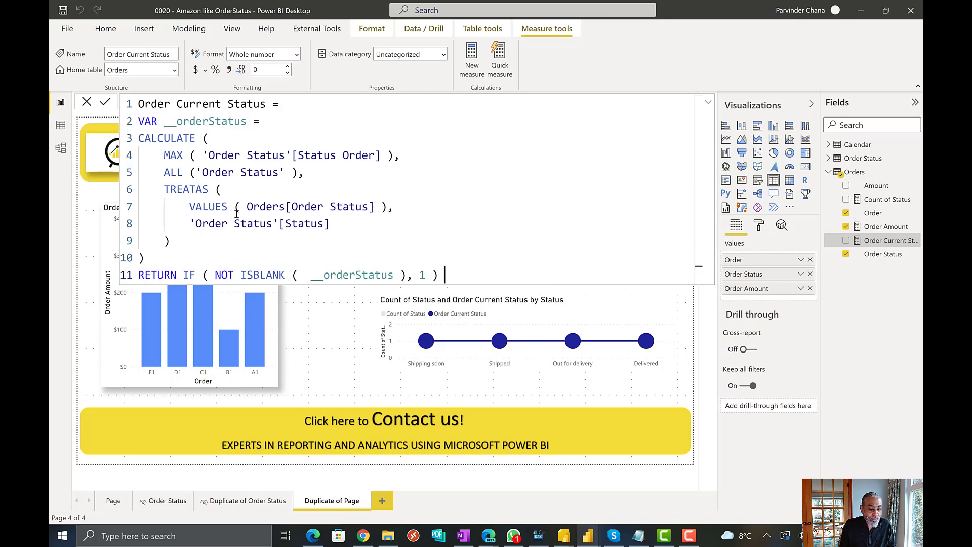
# Step: Make the measure return __orderStatus with the IF expression commented out, commit the formula, and collapse the formula editor
pyautogui.doubleClick(188, 123)
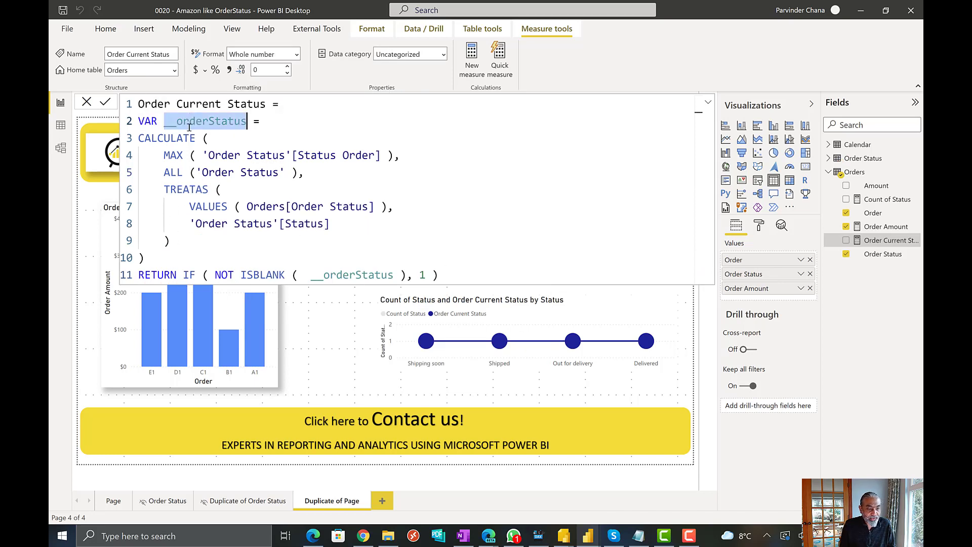
pyautogui.hotkey('ctrl', 'c')
pyautogui.click(184, 277)
pyautogui.hotkey('ctrl', 'v')
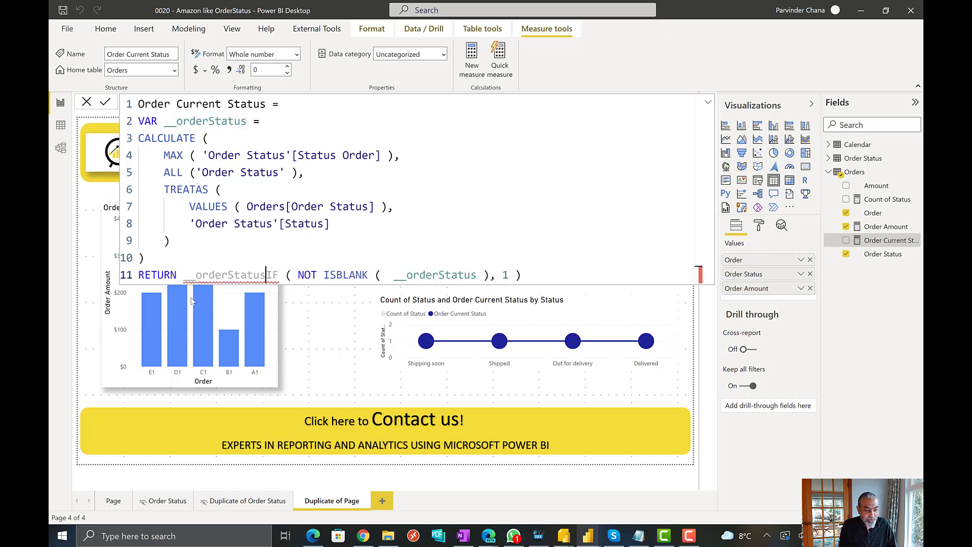
pyautogui.write('//')
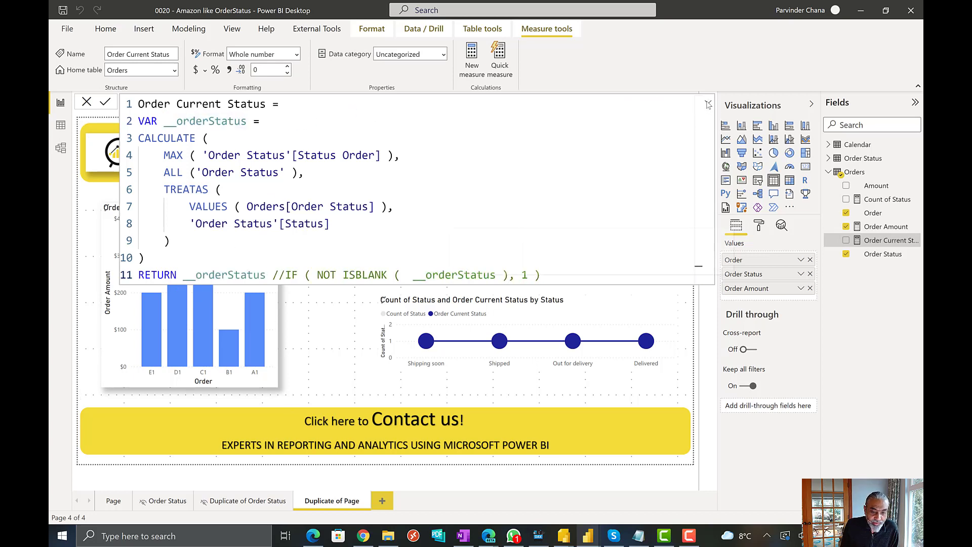
pyautogui.press('Return')
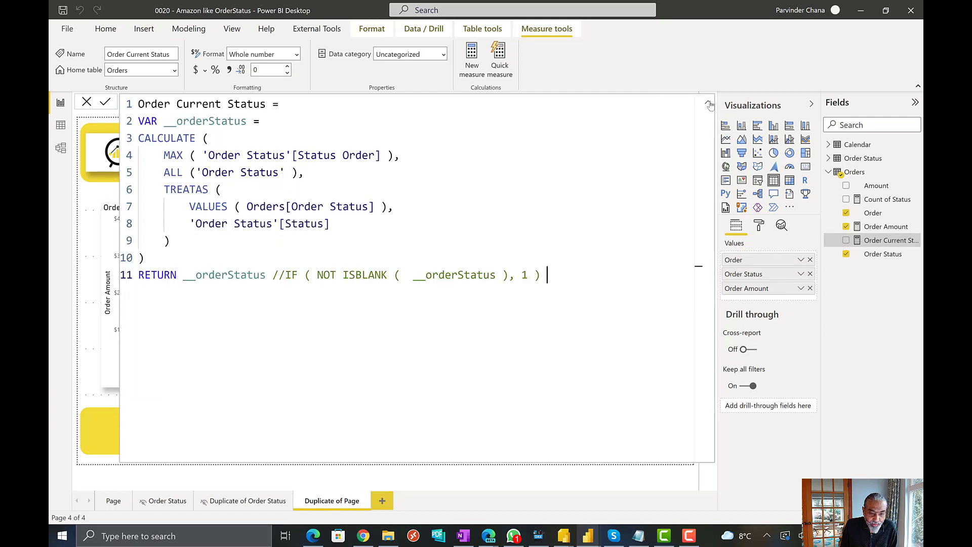
pyautogui.click(708, 103)
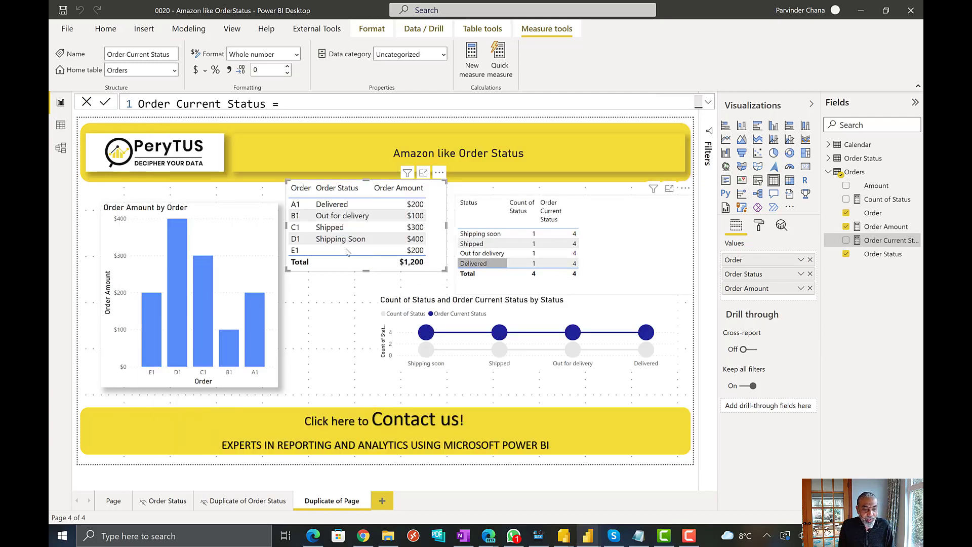
# Step: Filter by orders D1, C1, B1 and E1 in the order table to check the Order Current Status values per status
pyautogui.click(328, 236)
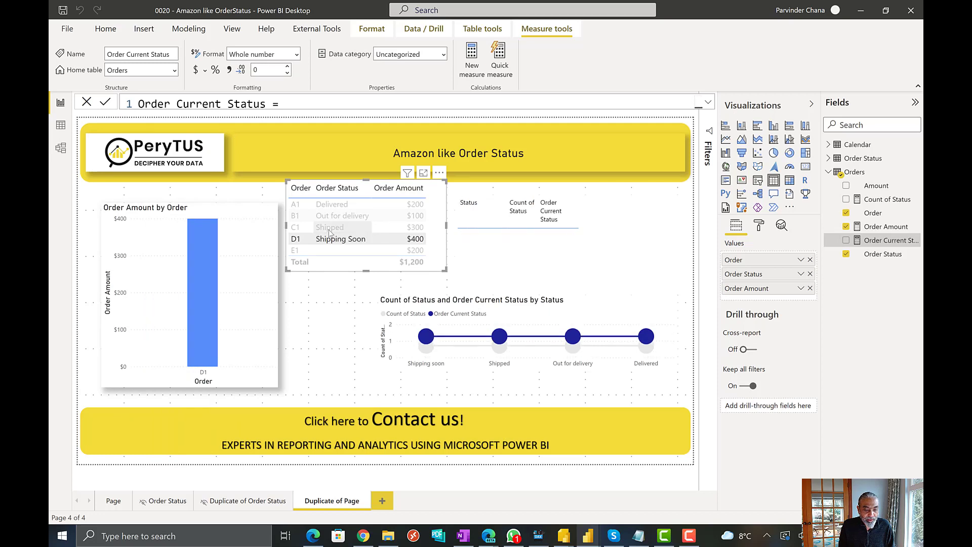
pyautogui.click(359, 228)
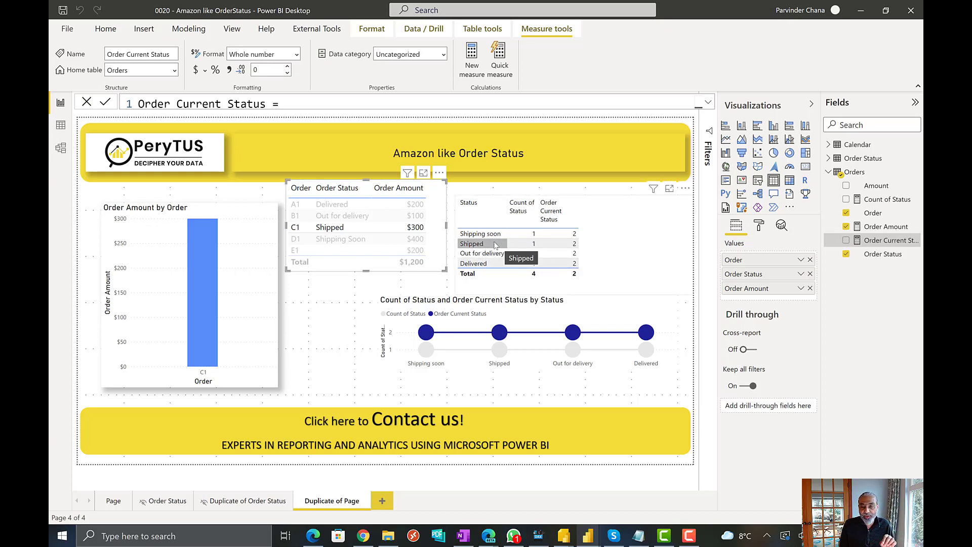
pyautogui.click(333, 216)
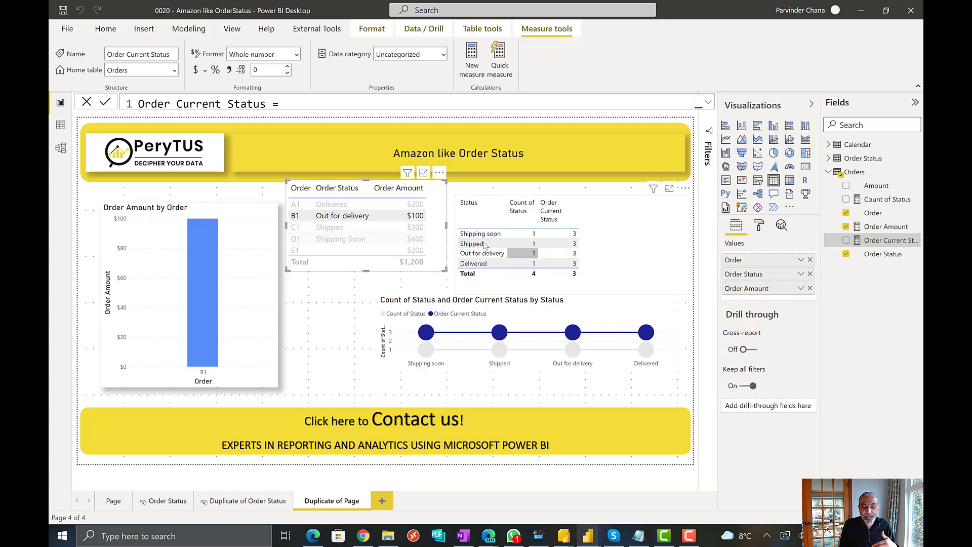
pyautogui.click(349, 249)
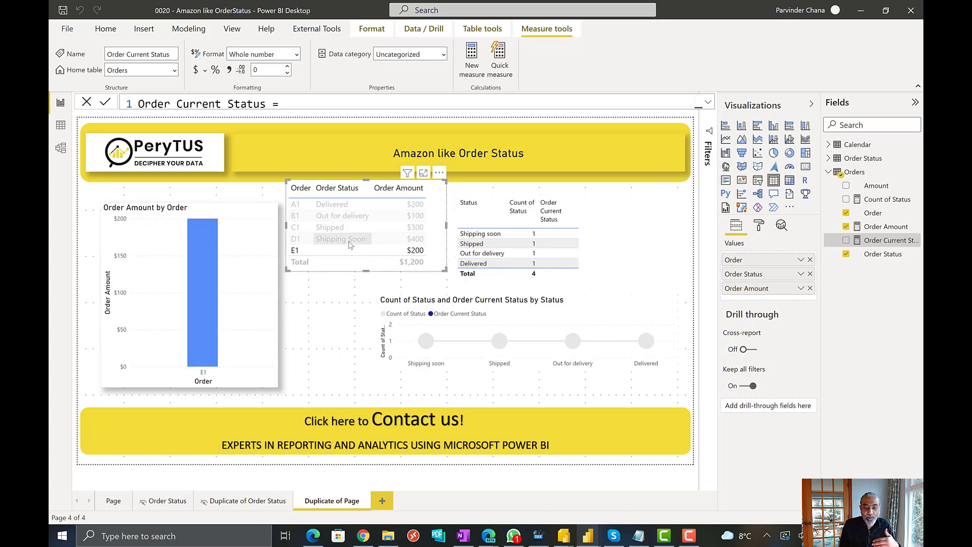
# Step: Filter by order D1 to check its status values, then select the status table and expand the Order Current Status formula
pyautogui.click(344, 239)
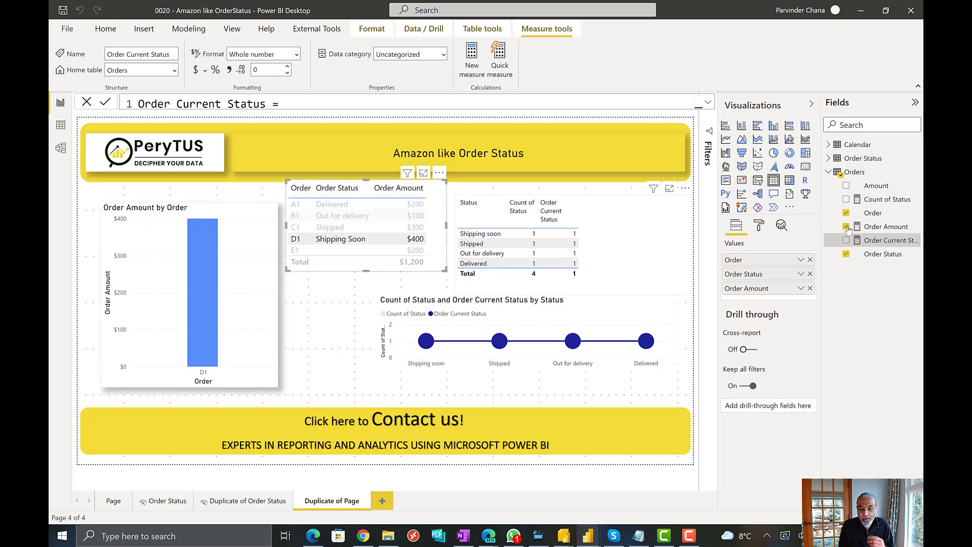
pyautogui.click(688, 231)
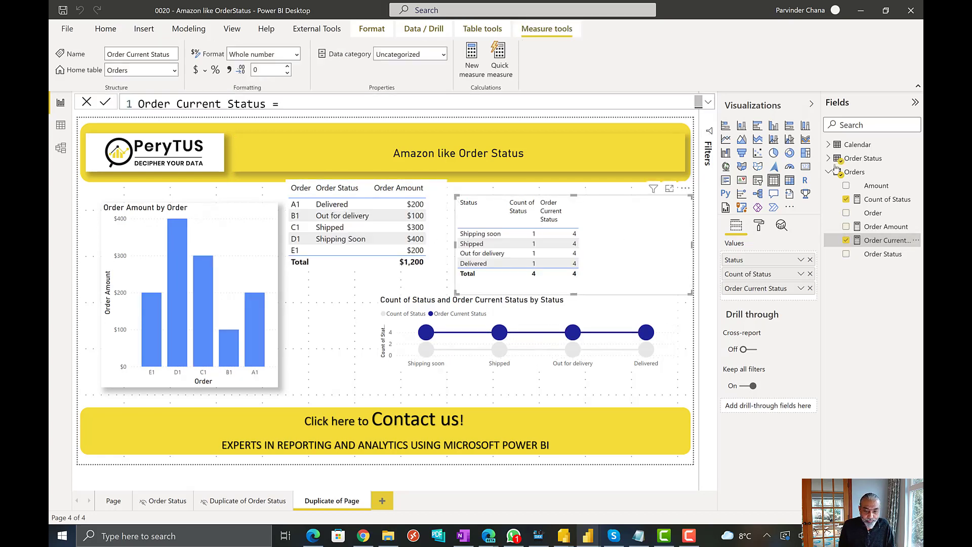
pyautogui.click(707, 104)
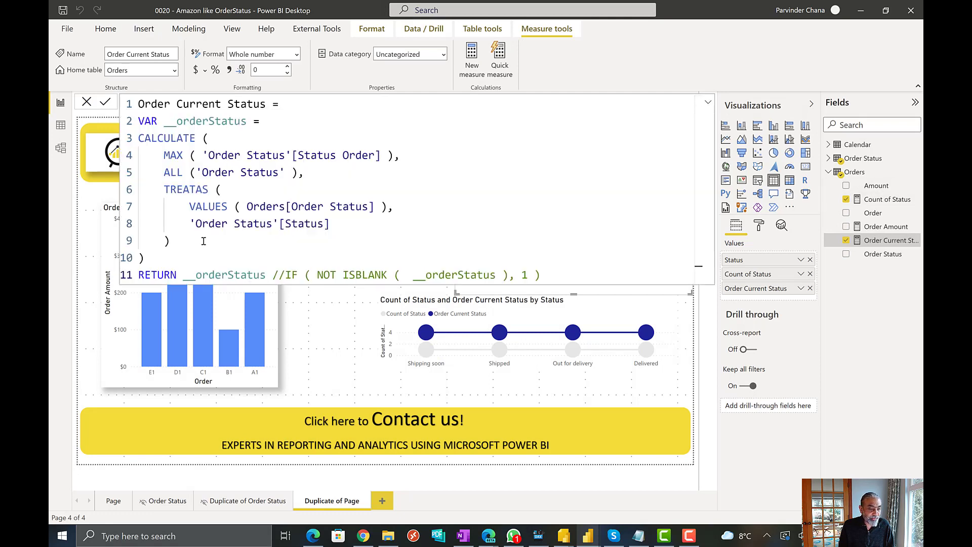
# Step: Replace the expression after RETURN with a new CALCULATE that takes [Count of Status] as its first argument
pyautogui.moveTo(185, 276); pyautogui.dragTo(574, 277)
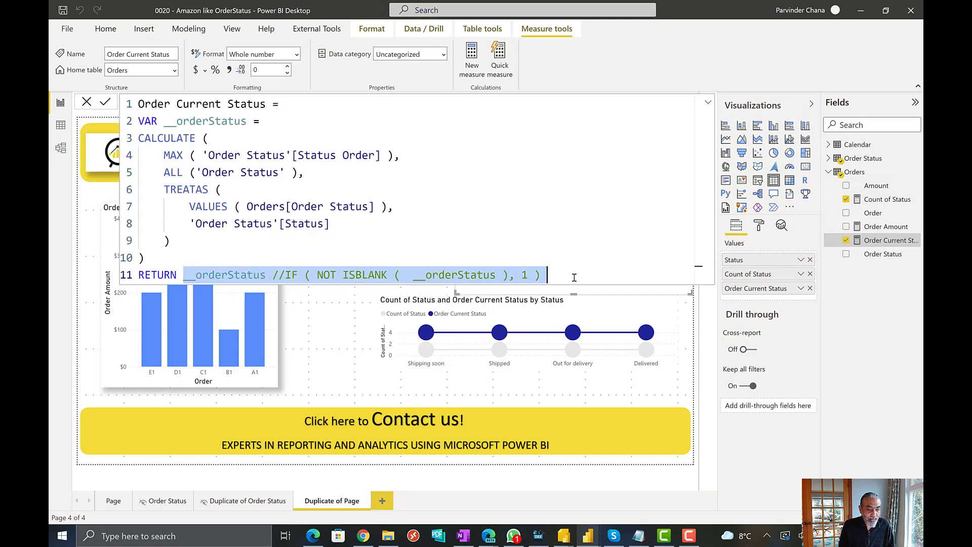
pyautogui.press('BackSpace')
pyautogui.hotkey('shift', 'Return')
pyautogui.write('C')
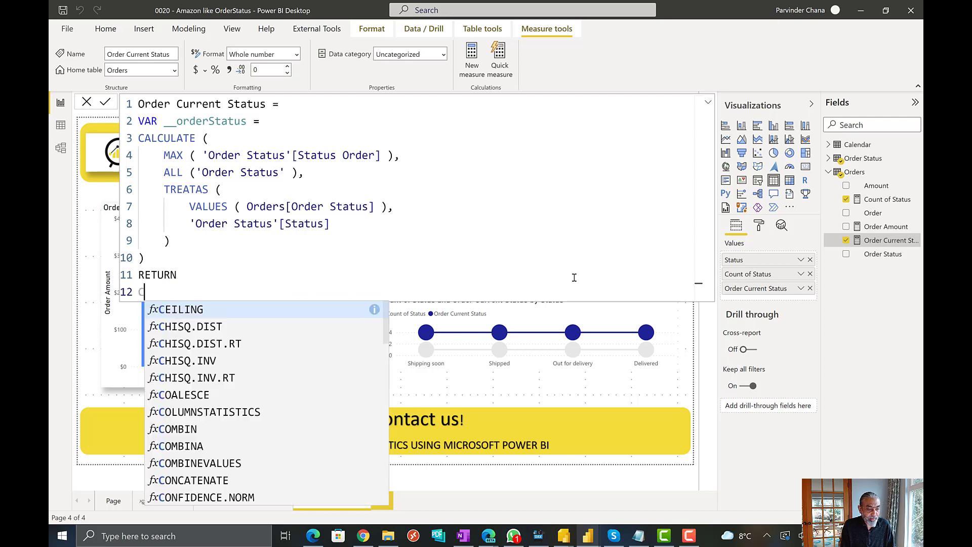
pyautogui.write('ALCULATE (')
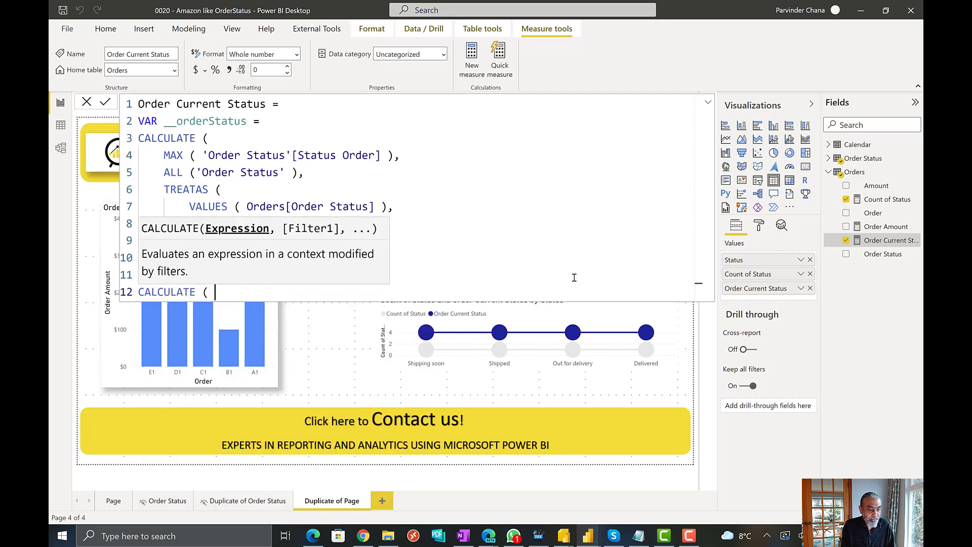
pyautogui.hotkey('shift', 'Return')
pyautogui.write('[')
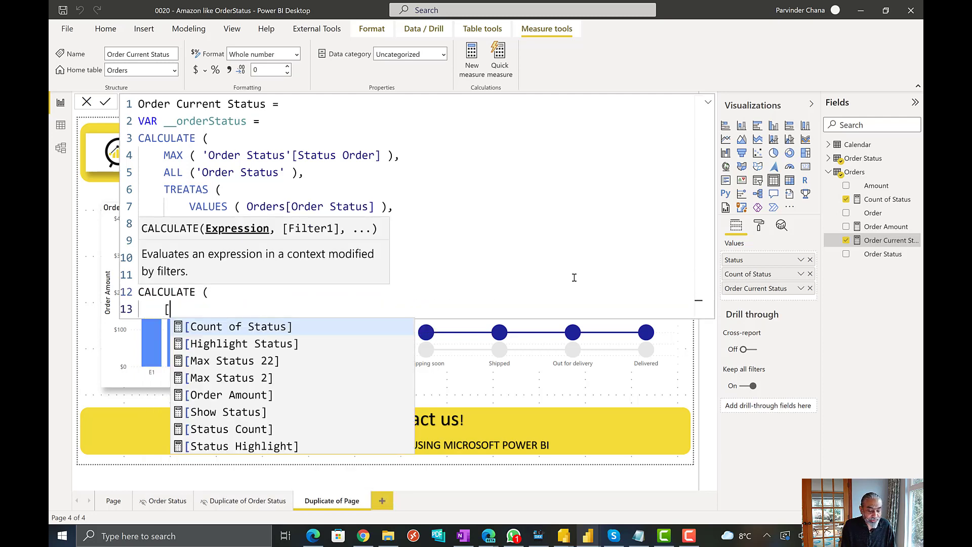
pyautogui.write('C')
pyautogui.press('Tab')
pyautogui.write(',')
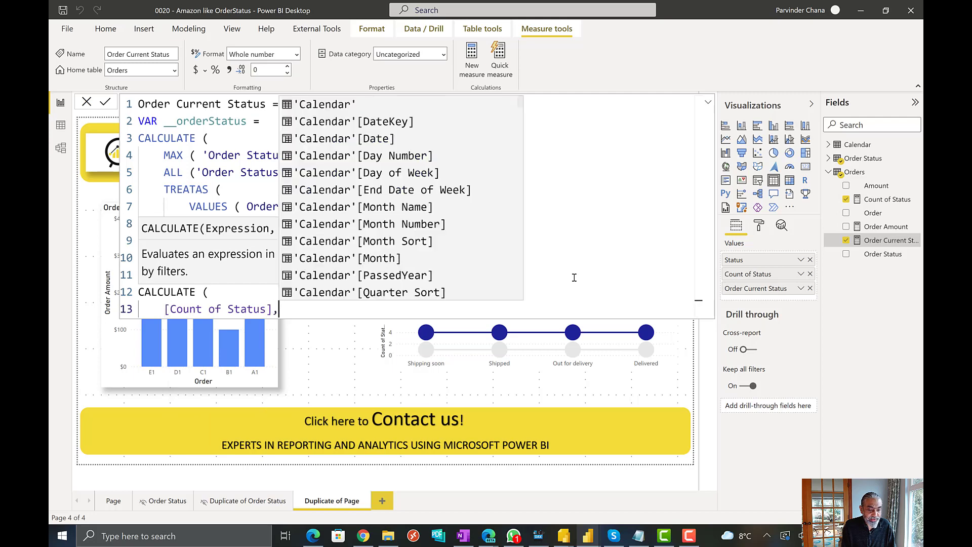
pyautogui.hotkey('shift', 'Return')
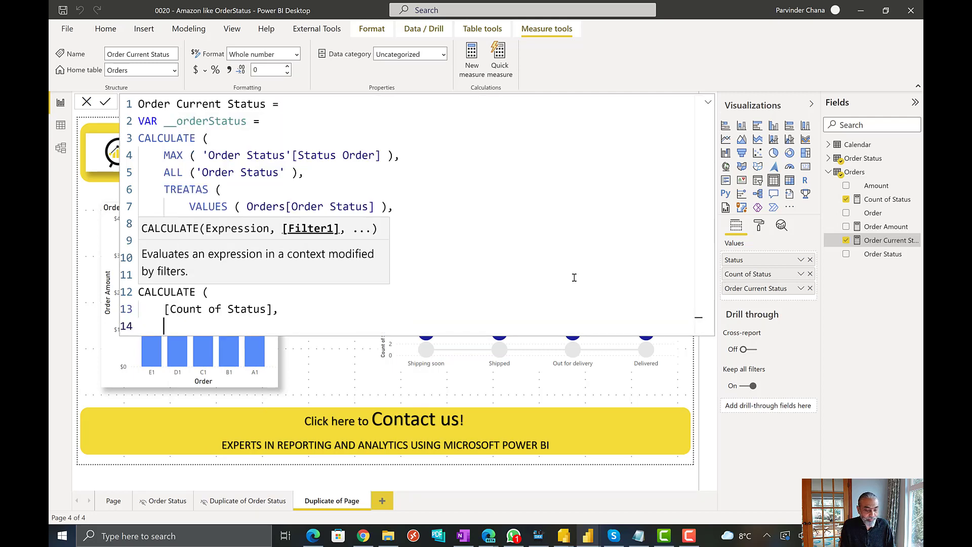
pyautogui.write('Order status')
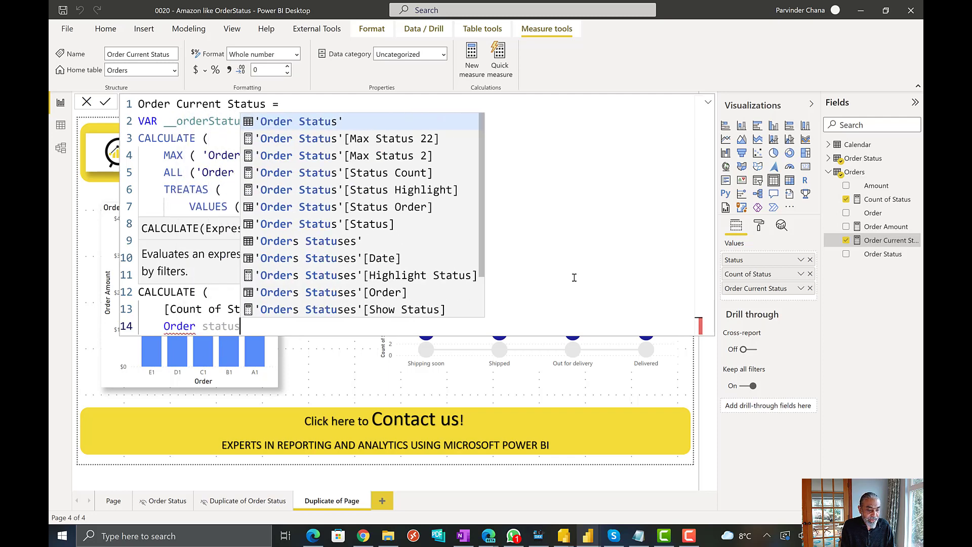
pyautogui.write('[S')
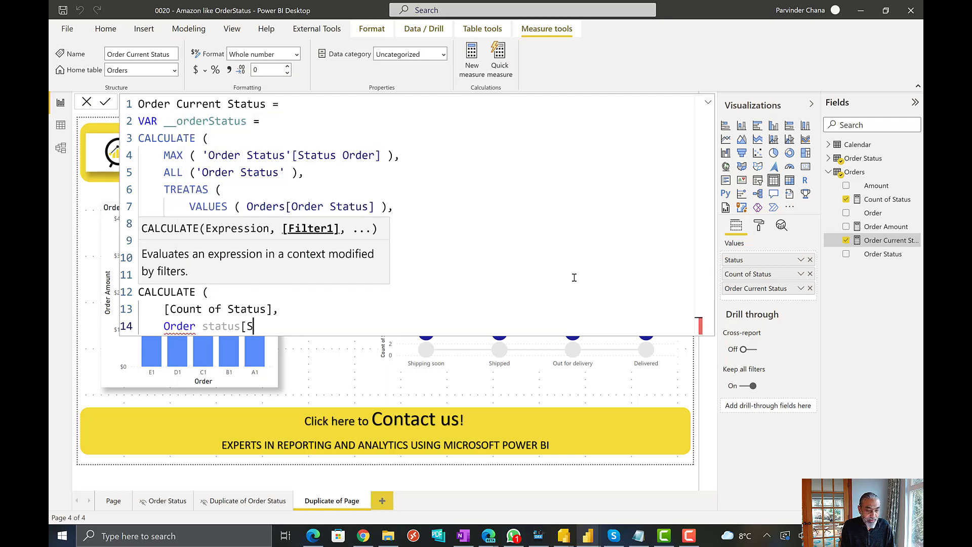
pyautogui.press('BackSpace')
pyautogui.press('BackSpace')
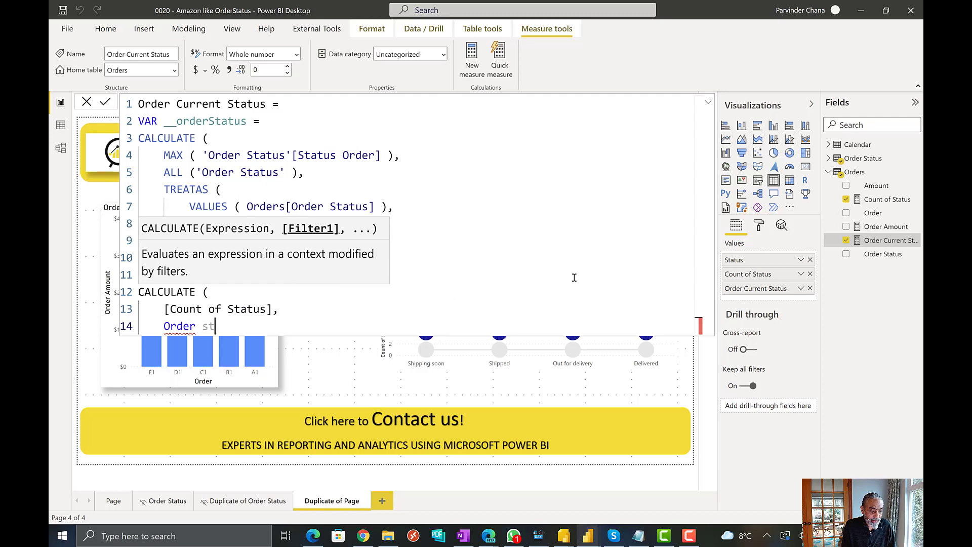
pyautogui.press('BackSpace')
pyautogui.press('BackSpace')
pyautogui.press('BackSpace')
pyautogui.press('BackSpace')
pyautogui.press('BackSpace')
pyautogui.press('BackSpace')
pyautogui.press('BackSpace')
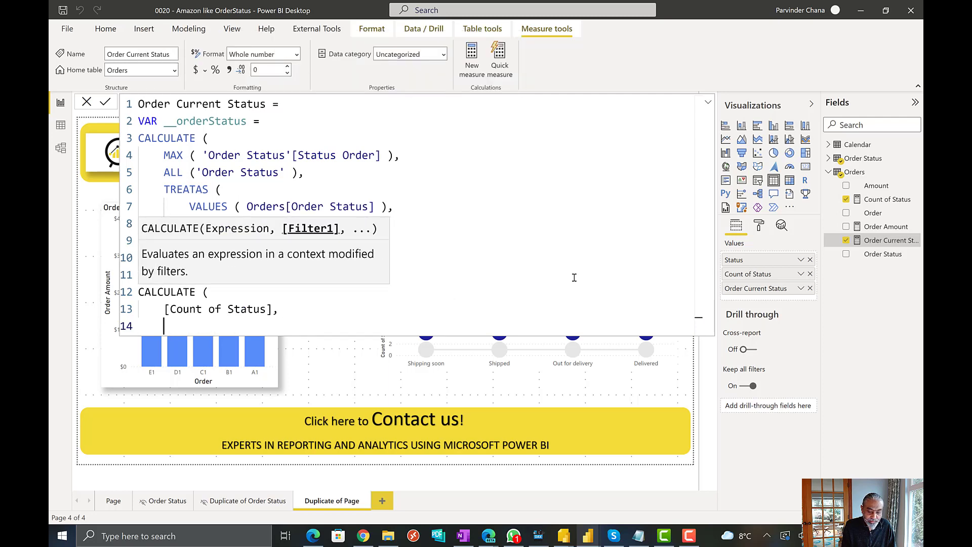
# Step: Begin the CALCULATE's filter condition with 'Order Status'[Status] <= and the two underscores of the variable name
pyautogui.write("'Order Status'[")
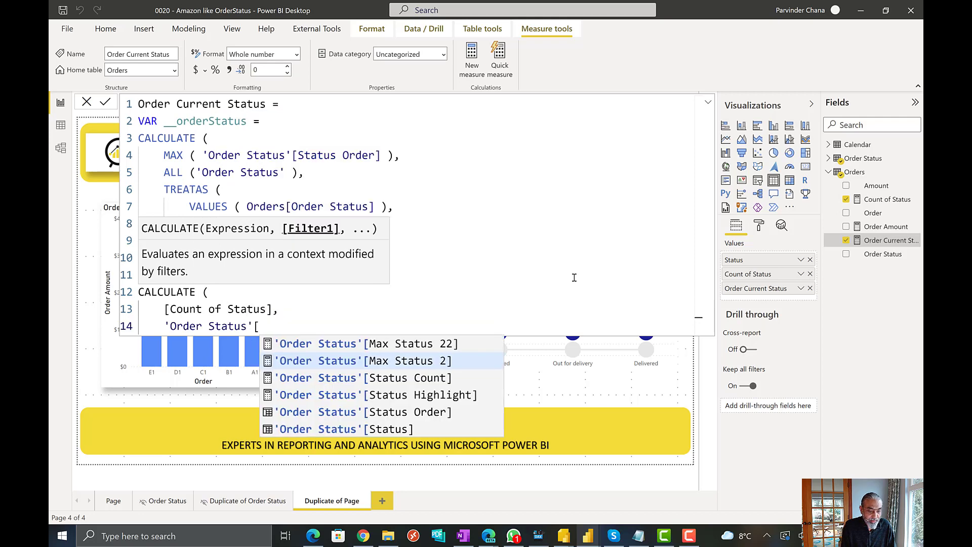
pyautogui.press('Down')
pyautogui.press('Down')
pyautogui.press('Down')
pyautogui.press('Down')
pyautogui.press('Tab')
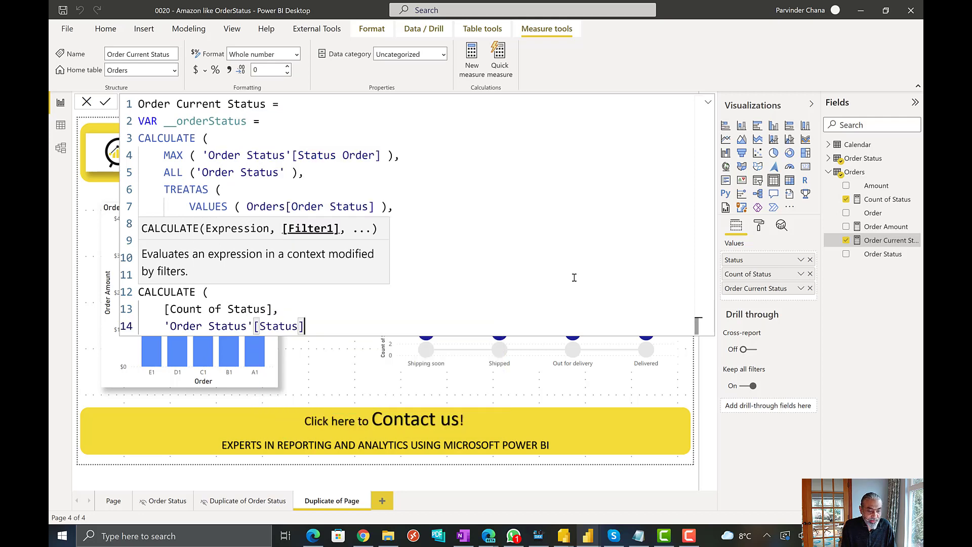
pyautogui.write('<= ')
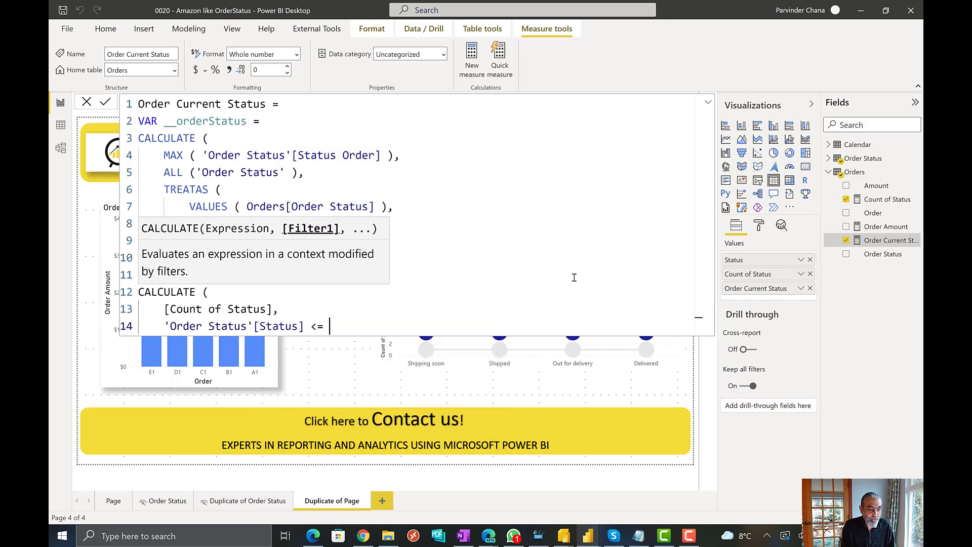
pyautogui.write('__')
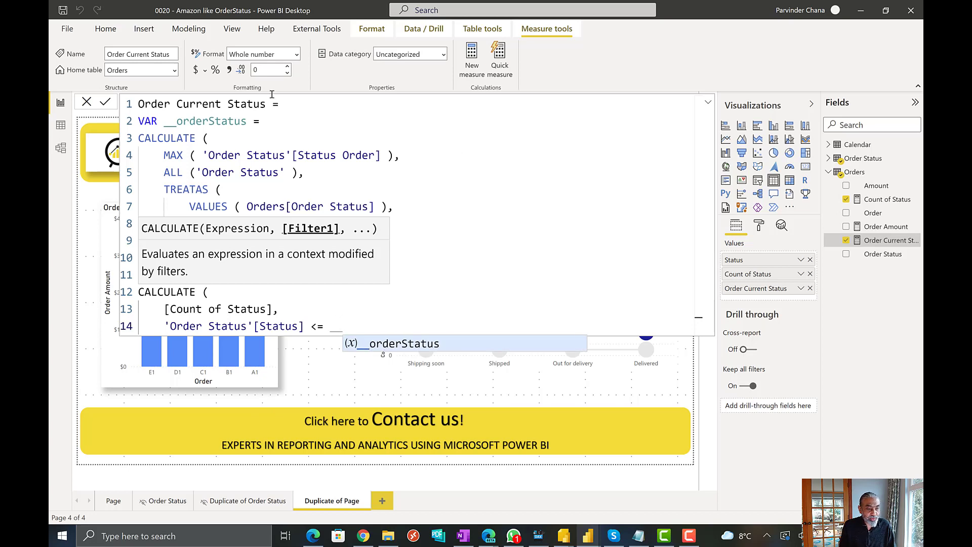
# Step: Rename the variable in the VAR declaration to __currentorderStatus
pyautogui.click(181, 118)
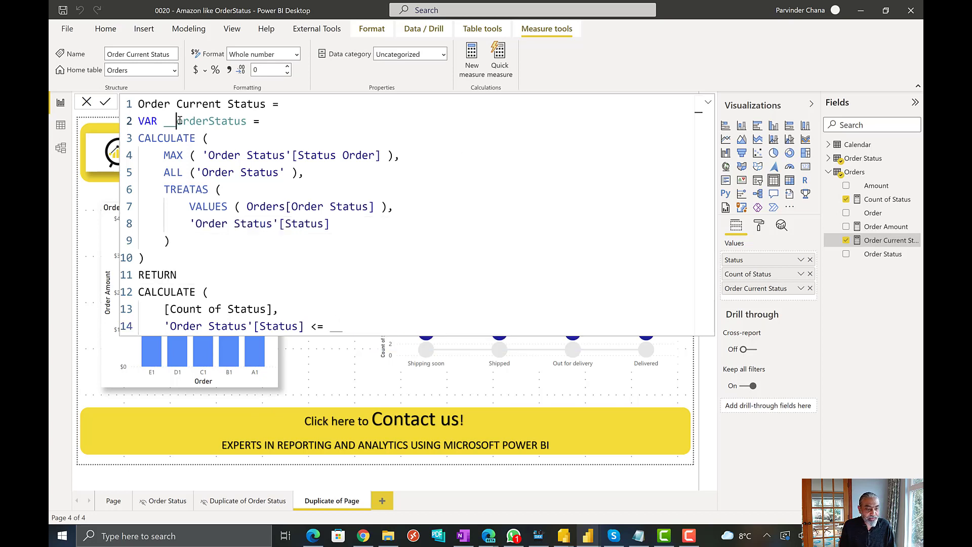
pyautogui.write('cirr')
pyautogui.press('BackSpace')
pyautogui.press('BackSpace')
pyautogui.press('BackSpace')
pyautogui.press('BackSpace')
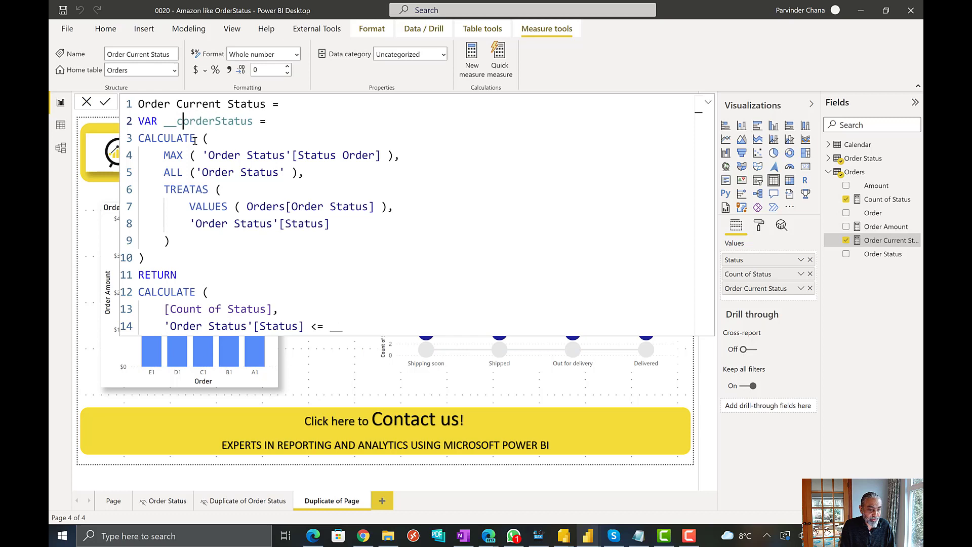
pyautogui.write('current')
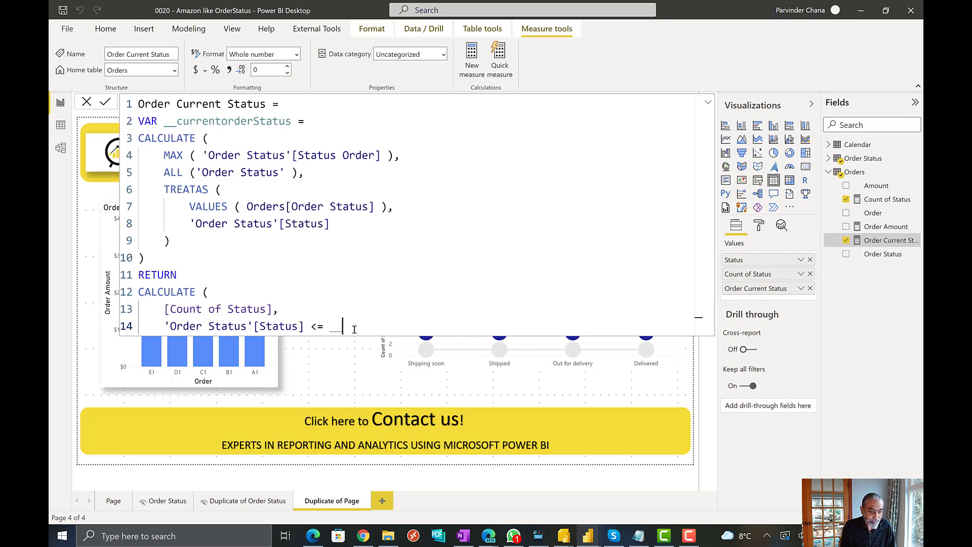
# Step: Complete the filter condition with __currentorderStatus, close the CALCULATE parenthesis and commit the measure
pyautogui.write('current')
pyautogui.press('Tab')
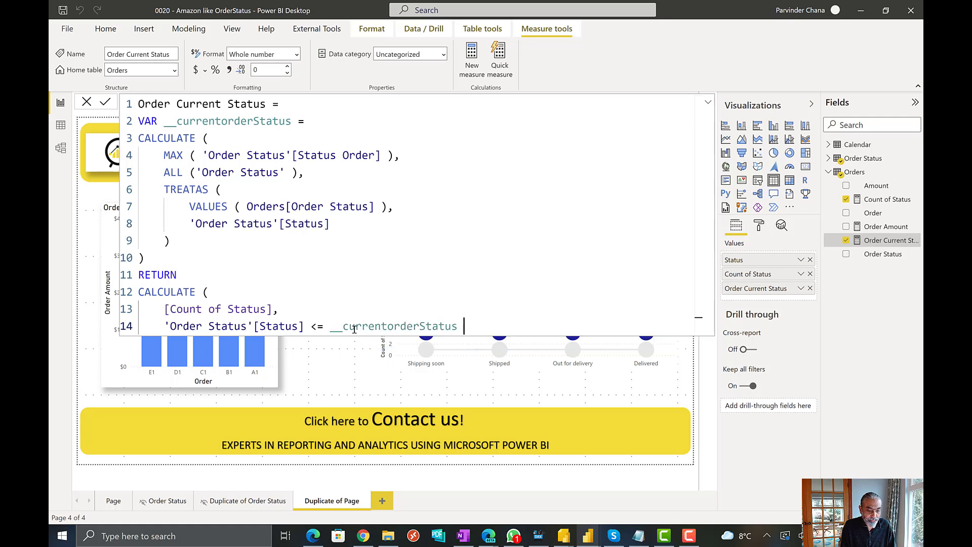
pyautogui.hotkey('shift', 'Return')
pyautogui.write(')')
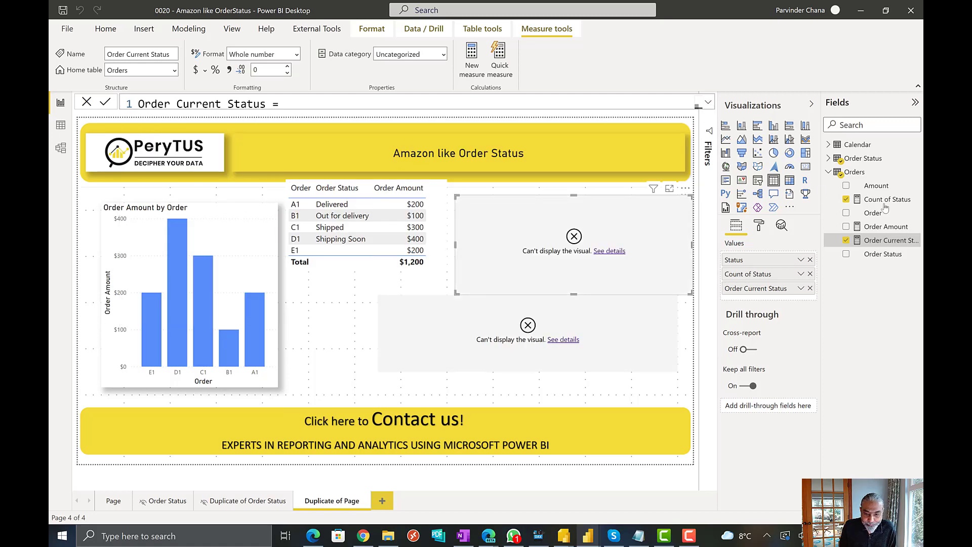
# Step: Change the column in the filter condition to 'Order Status'[Status Order], commit the measure and collapse the formula editor
pyautogui.click(708, 104)
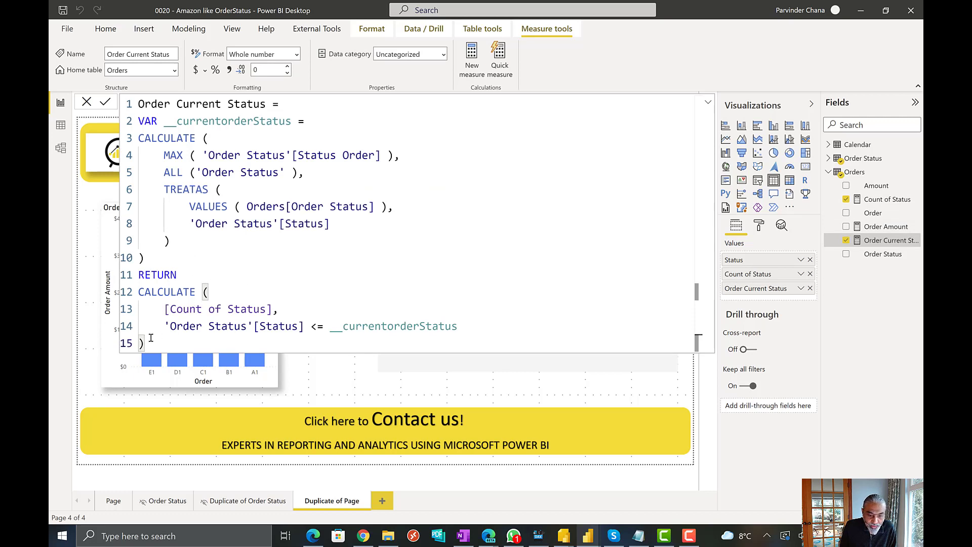
pyautogui.click(301, 326)
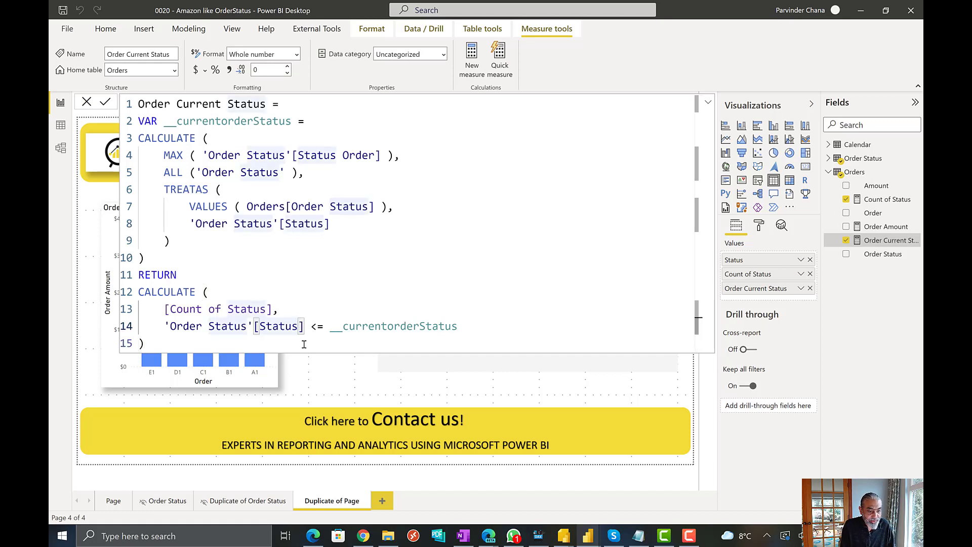
pyautogui.write('Order')
pyautogui.press('Tab')
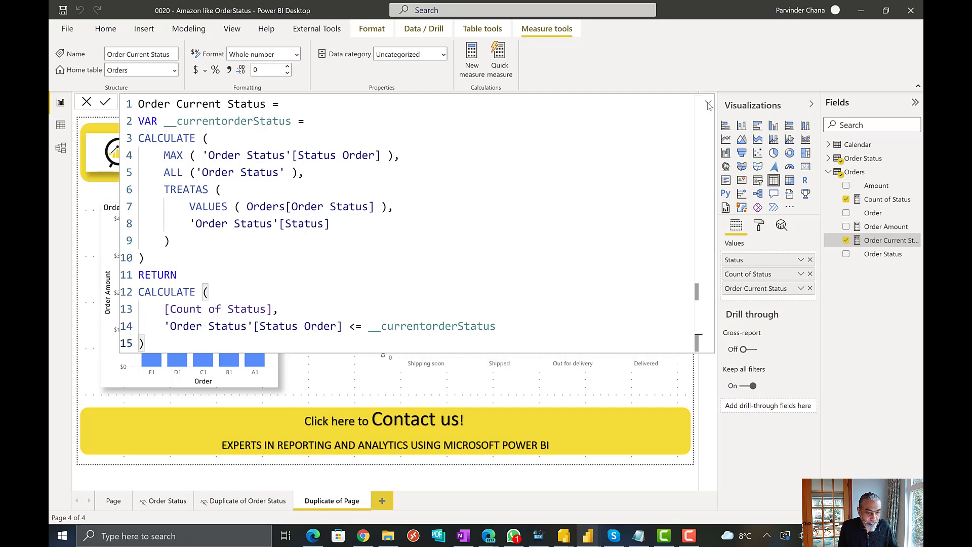
pyautogui.click(707, 104)
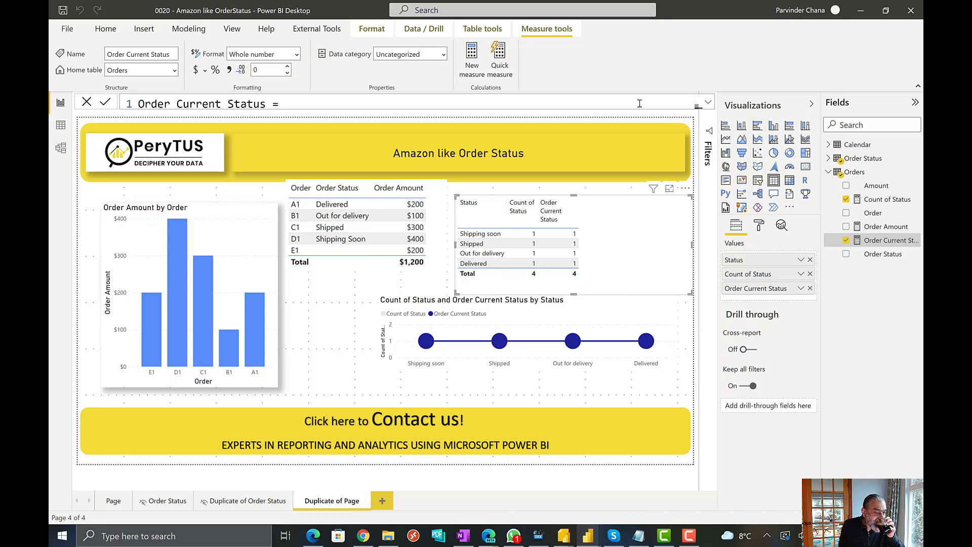
# Step: Filter by orders C1, D1 and B1, clear the filter, and reapply B1 to check the statuses highlighted in the table and line chart
pyautogui.click(342, 229)
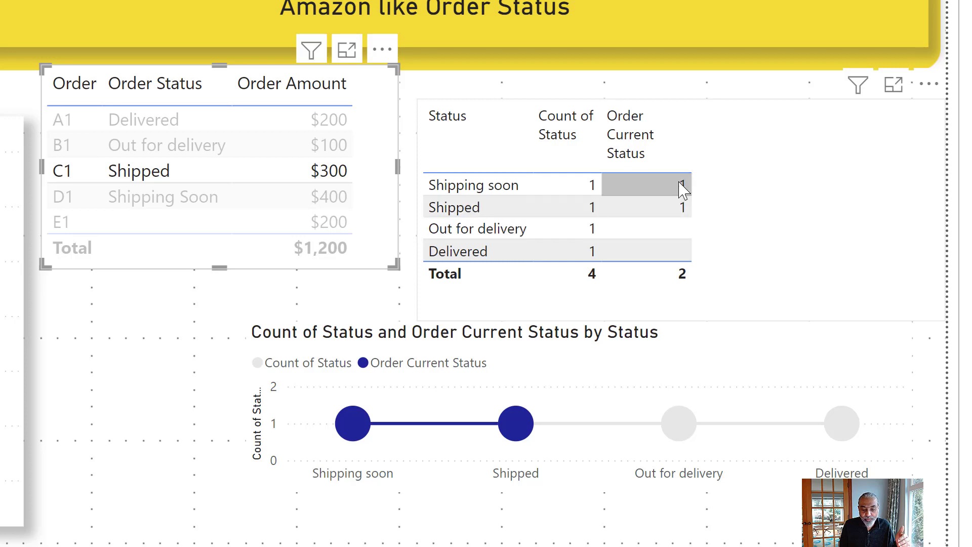
pyautogui.click(125, 199)
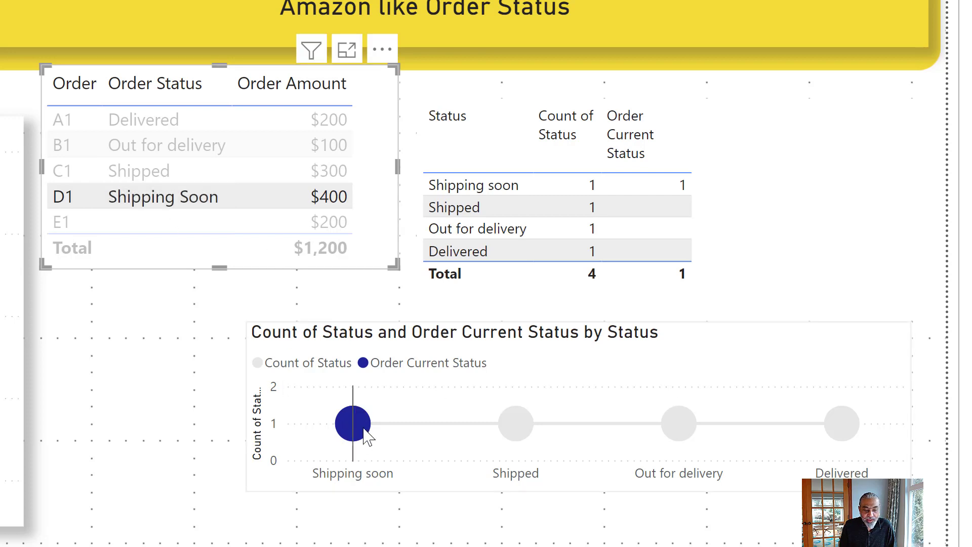
pyautogui.moveTo(363, 447)
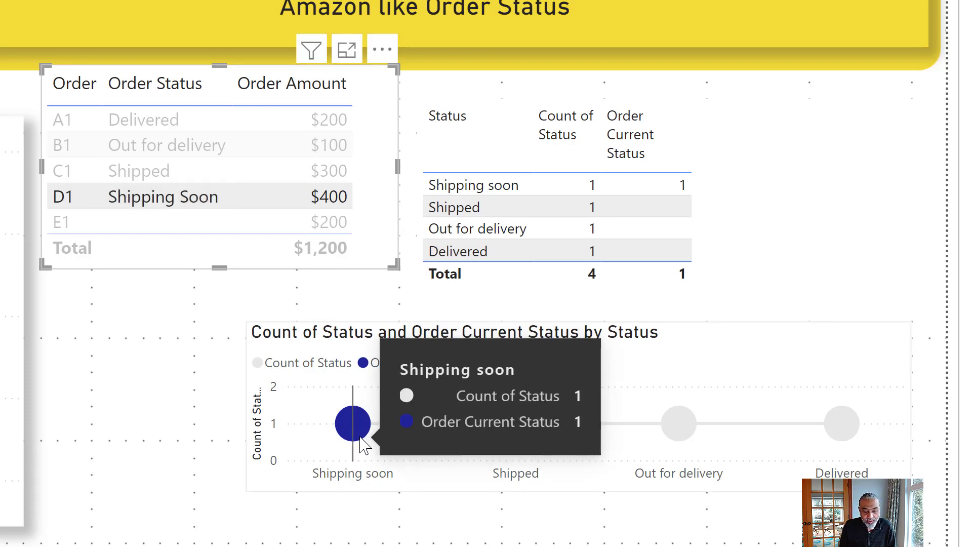
pyautogui.click(178, 149)
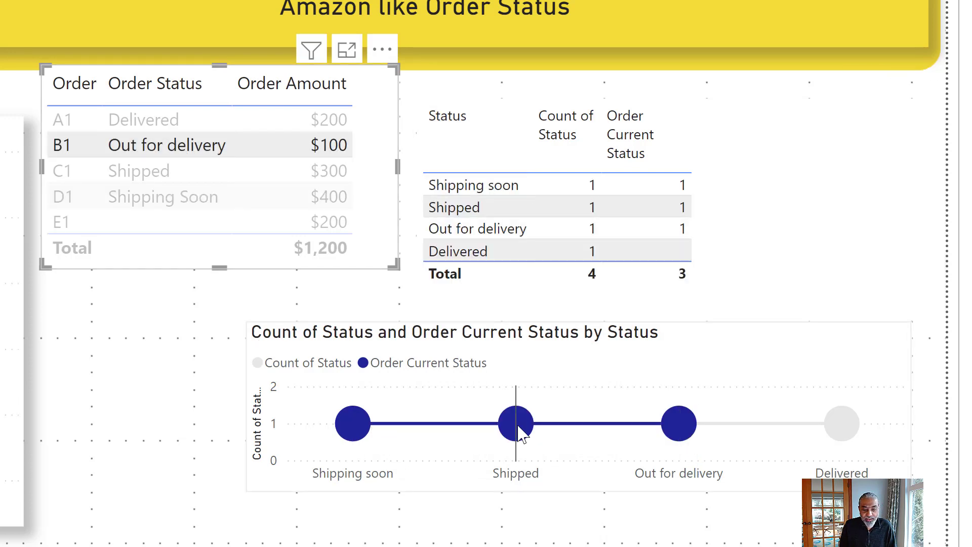
pyautogui.moveTo(844, 436)
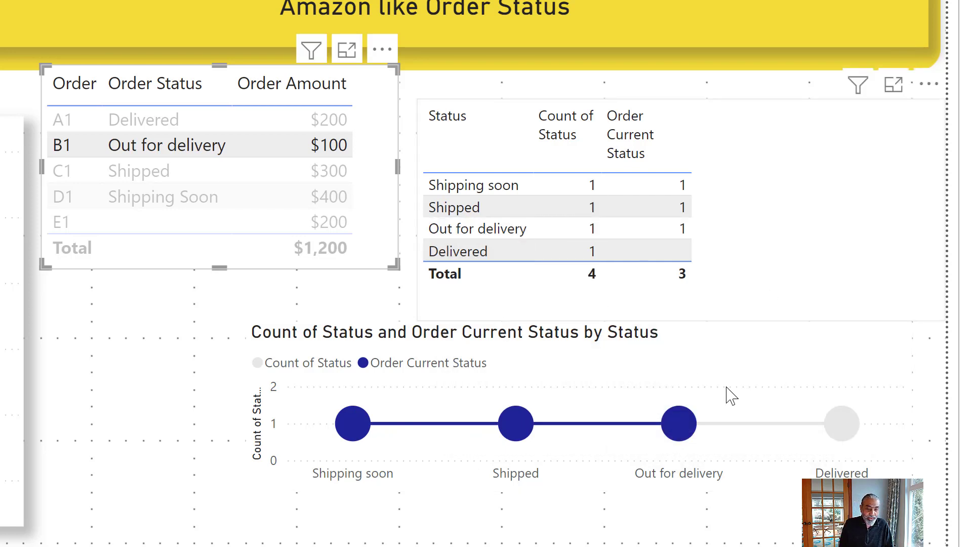
pyautogui.click(764, 359)
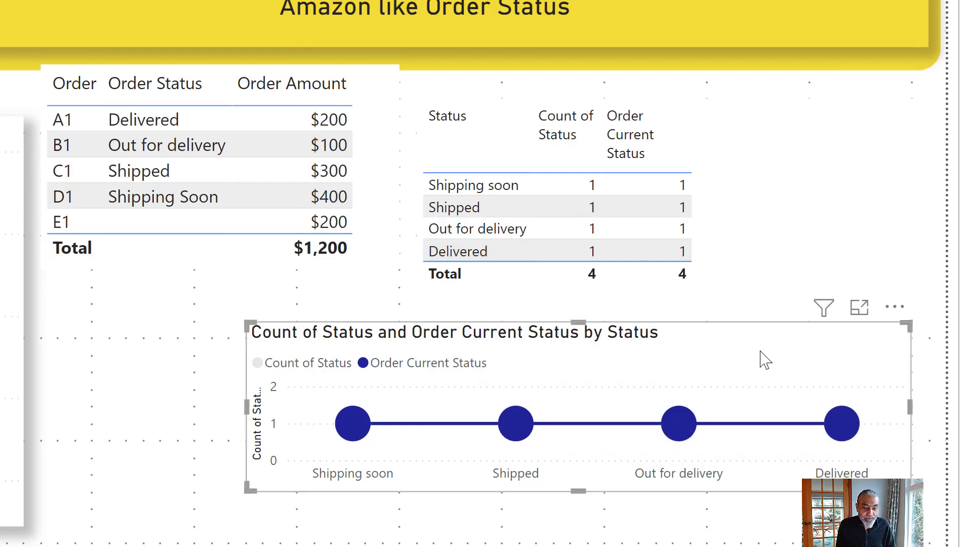
pyautogui.click(218, 177)
pyautogui.click(216, 160)
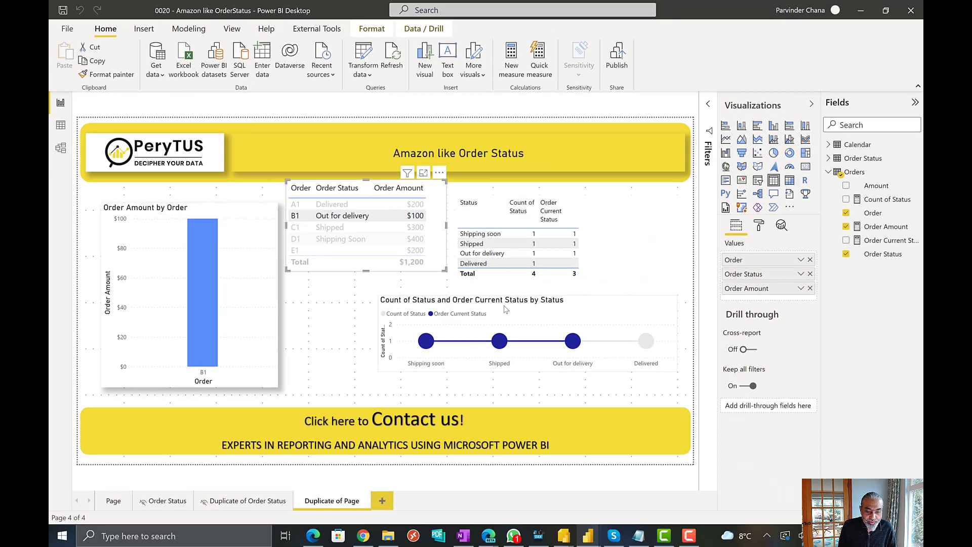
# Step: Select the line chart of statuses and switch to the report page named Page
pyautogui.click(317, 382)
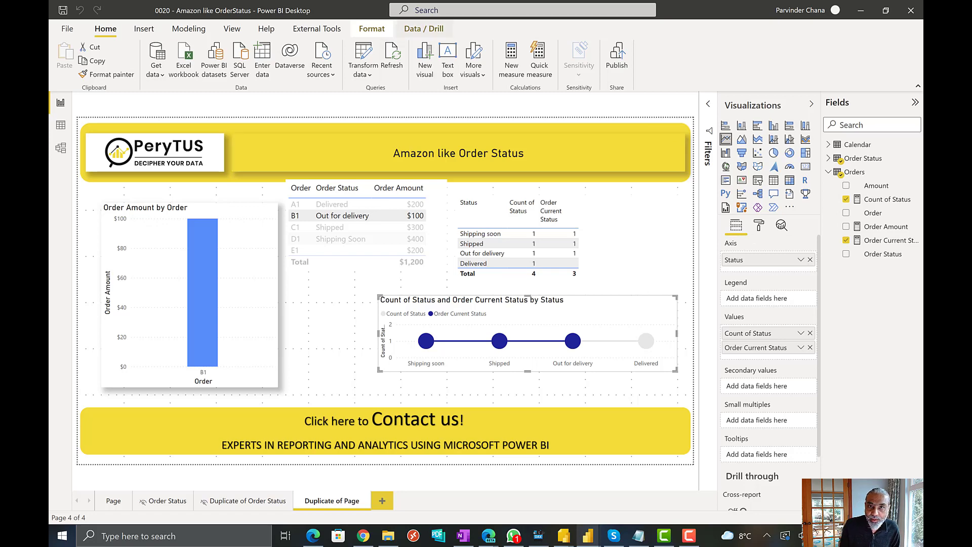
pyautogui.click(115, 502)
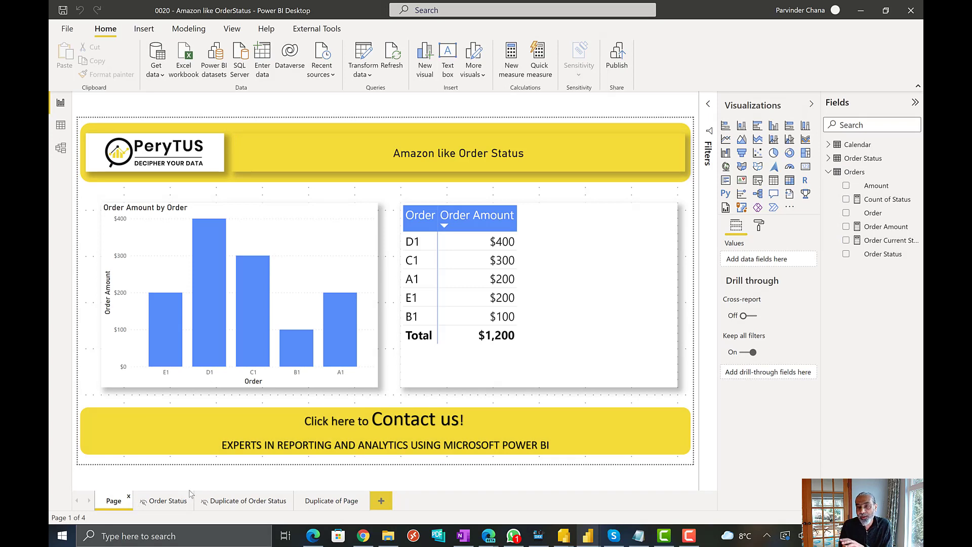
# Step: Turn on the tooltip for the Order Amount by Order column chart, using the report page Duplicate of Order Status
pyautogui.click(225, 502)
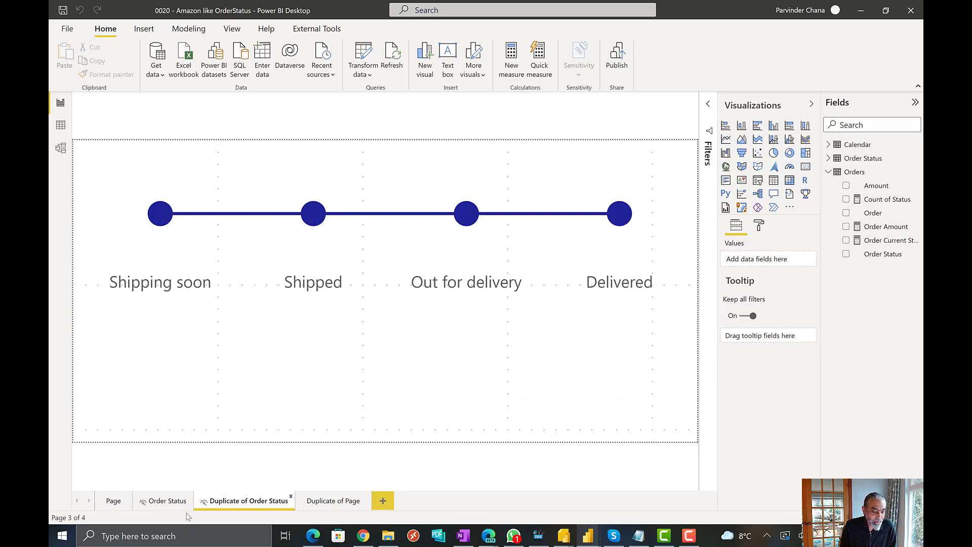
pyautogui.click(102, 505)
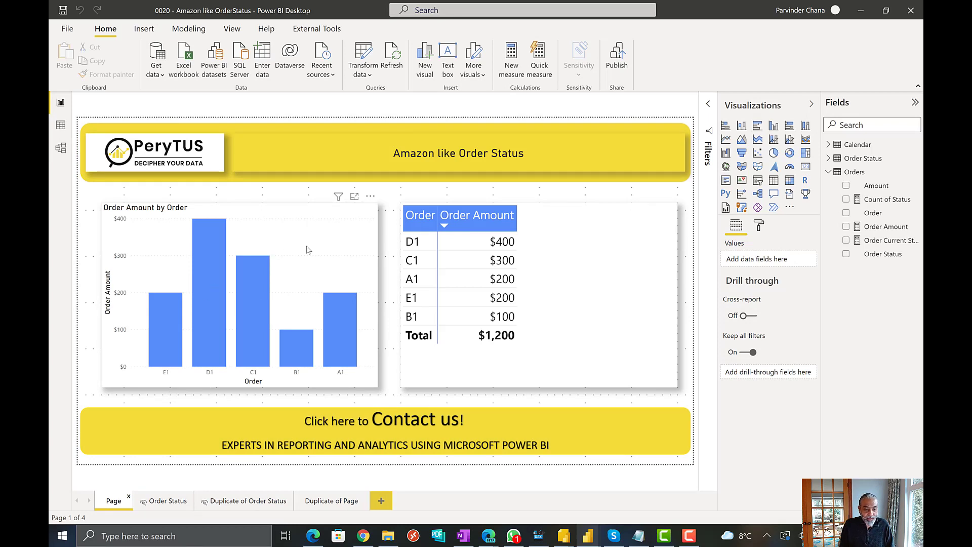
pyautogui.click(283, 233)
pyautogui.click(758, 224)
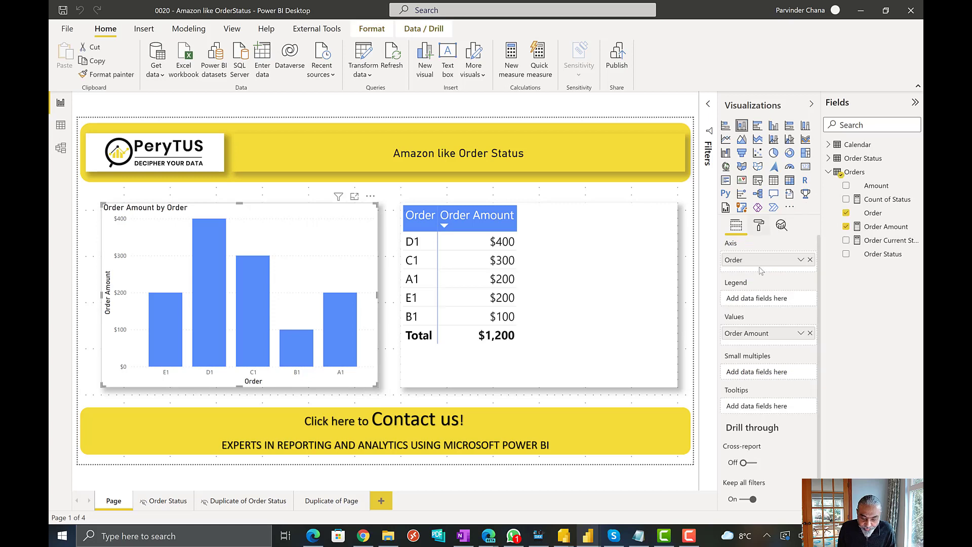
pyautogui.scroll(-1, 759, 427)
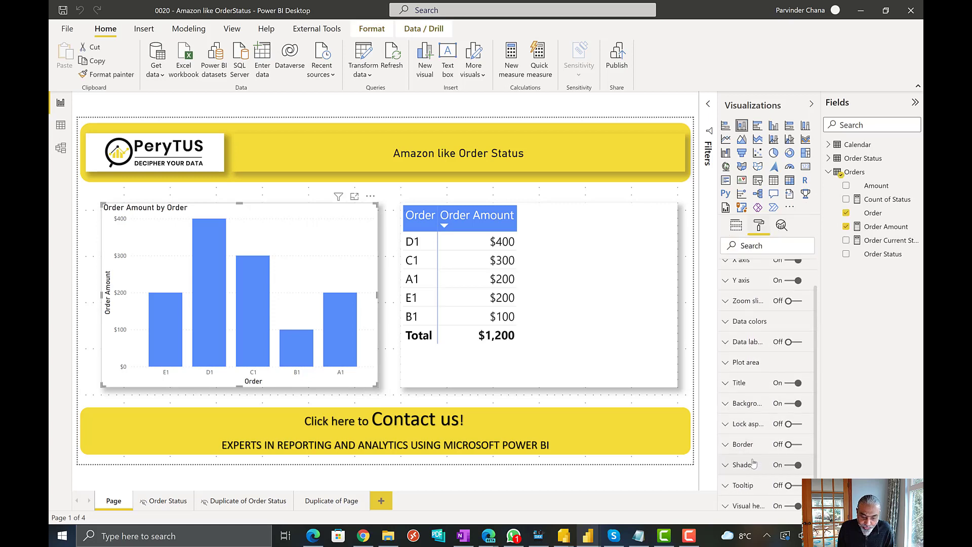
pyautogui.click(788, 484)
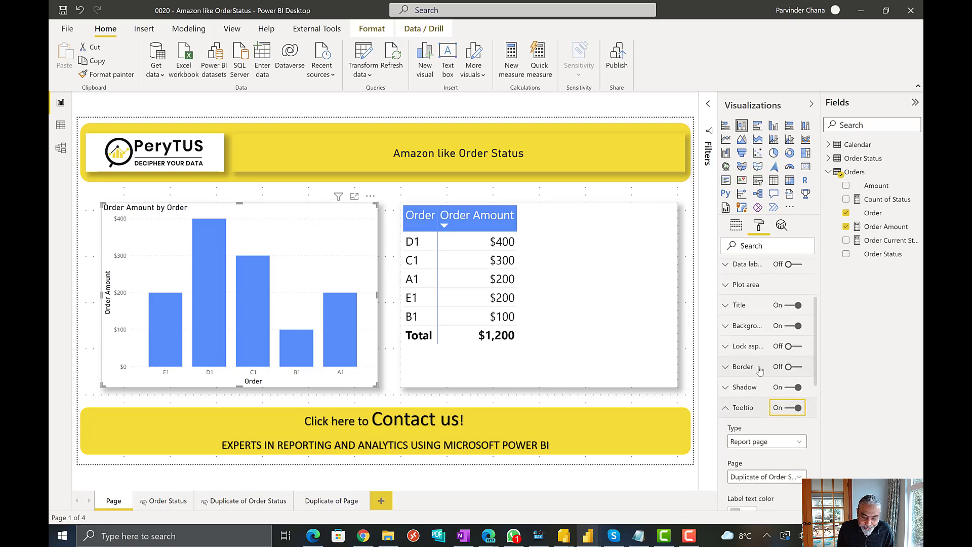
pyautogui.click(785, 478)
pyautogui.click(782, 516)
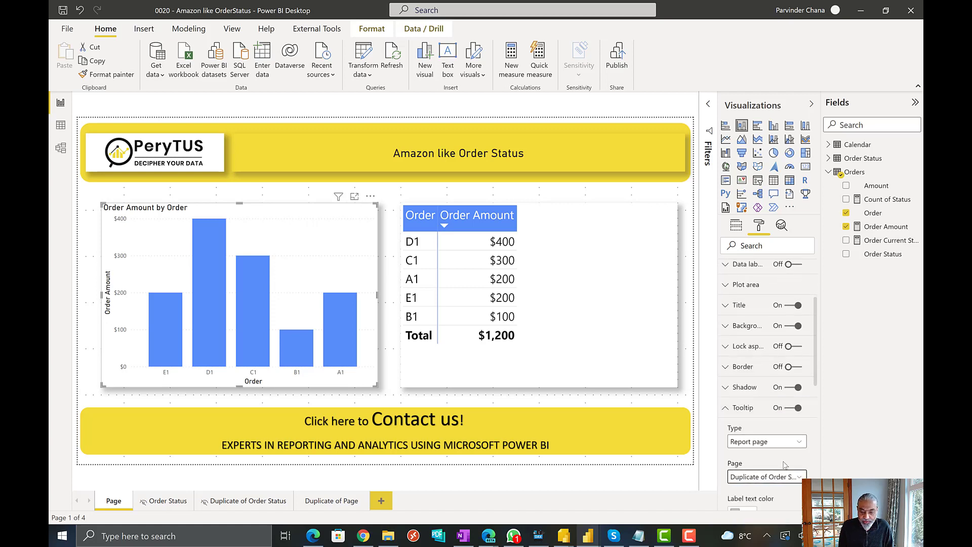
# Step: Check the status tooltips for orders D1, C1, E1 and B1 on the Order Amount by Order chart
pyautogui.click(253, 402)
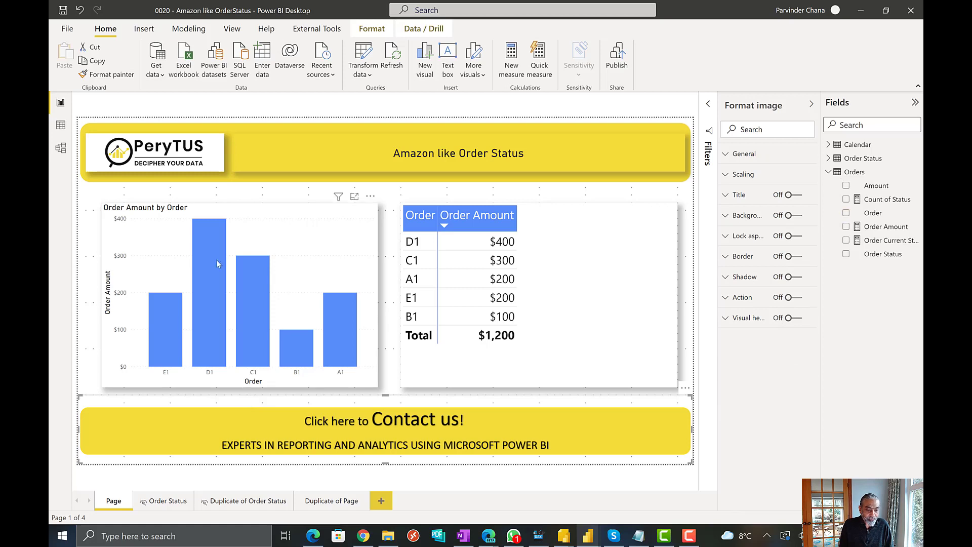
pyautogui.moveTo(243, 238)
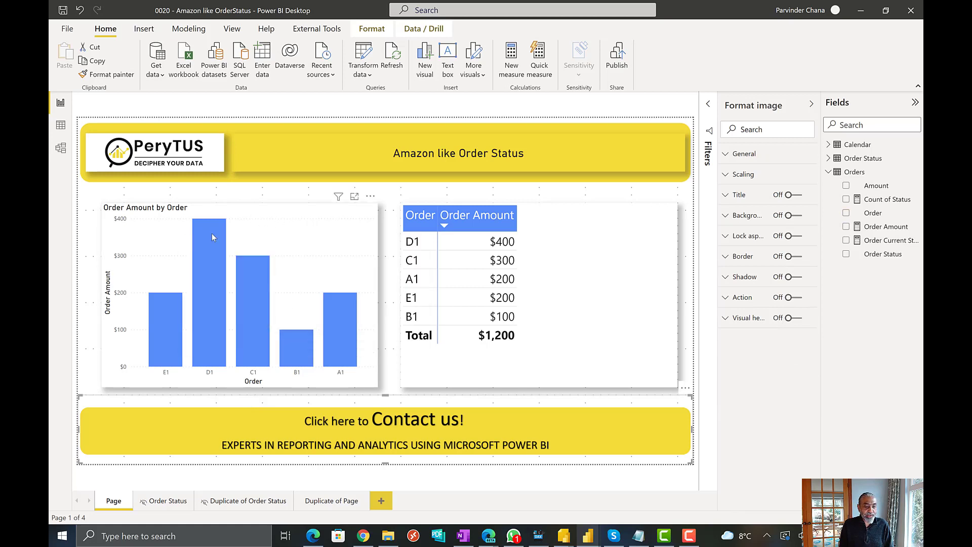
pyautogui.moveTo(211, 233)
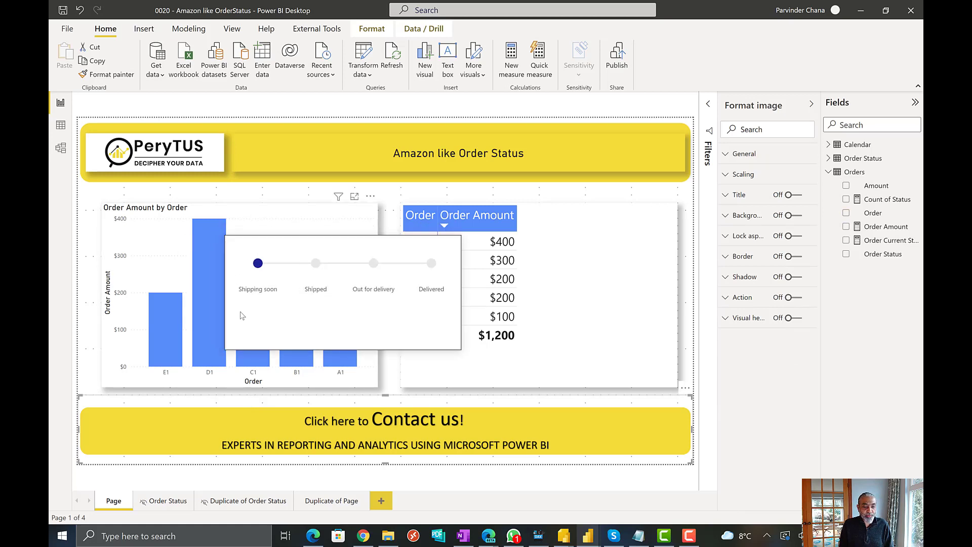
pyautogui.moveTo(253, 350)
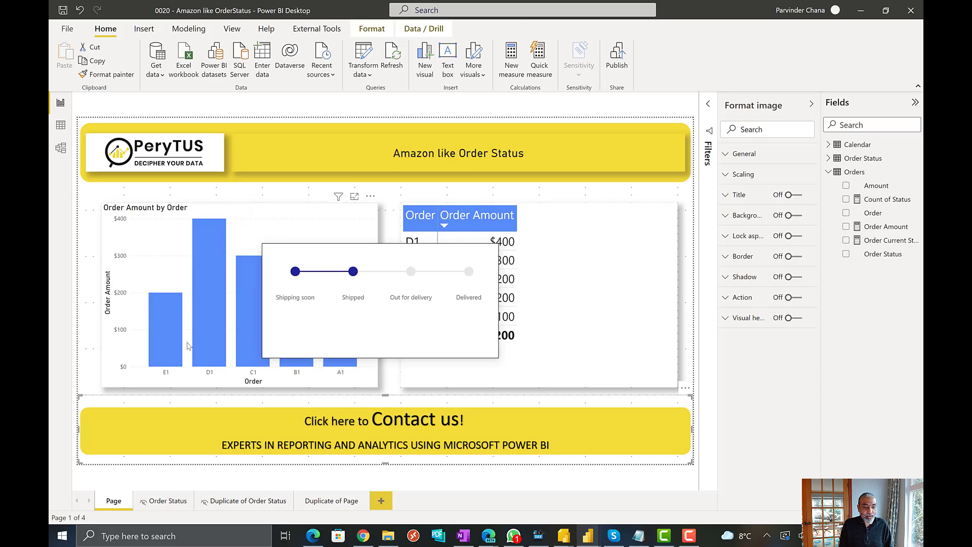
pyautogui.moveTo(178, 342)
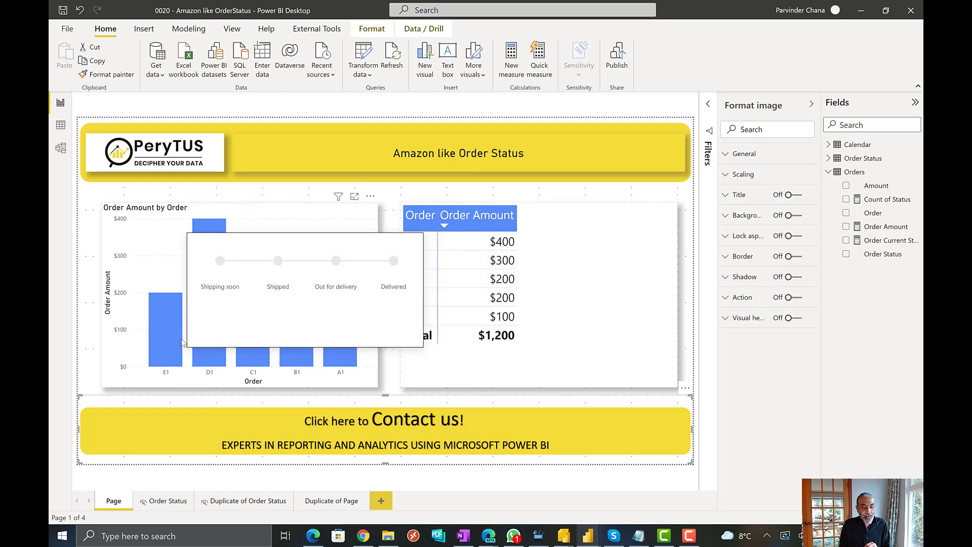
pyautogui.moveTo(292, 365)
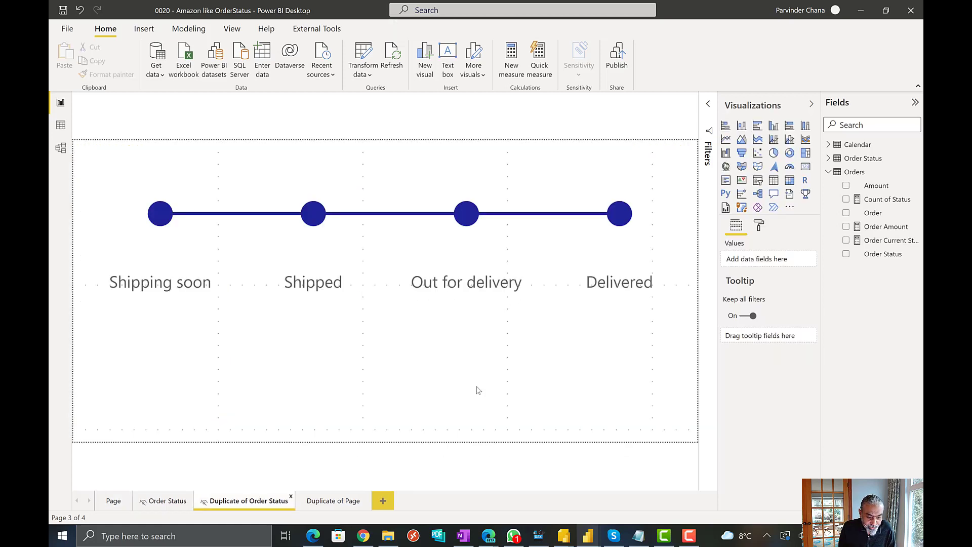
# Step: Set the custom page height of the Duplicate of Order Status tooltip page to 120 pixels
pyautogui.click(760, 228)
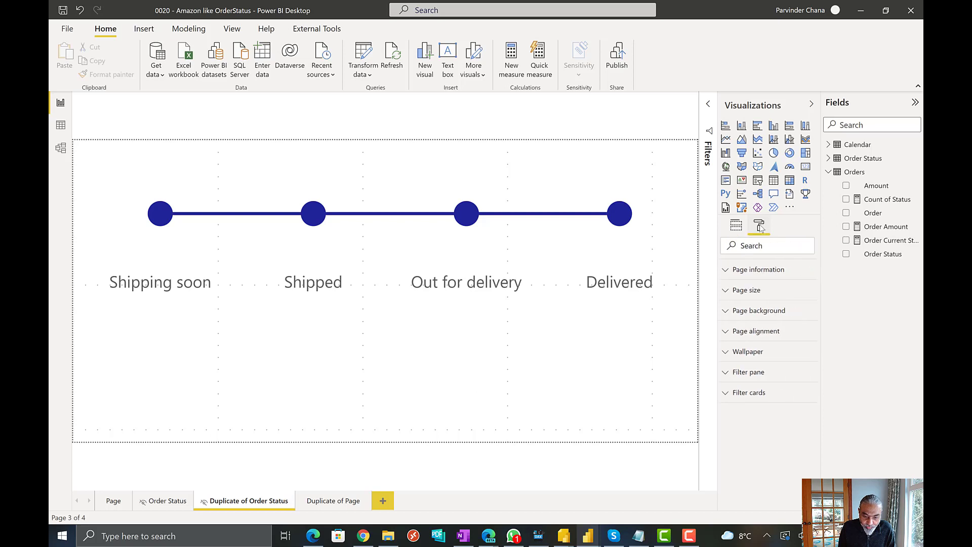
pyautogui.click(727, 289)
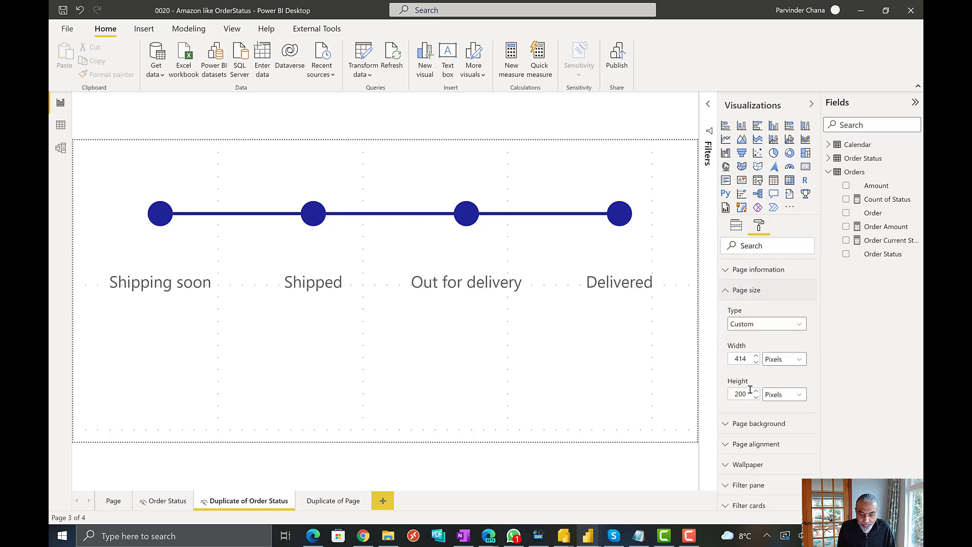
pyautogui.write('120')
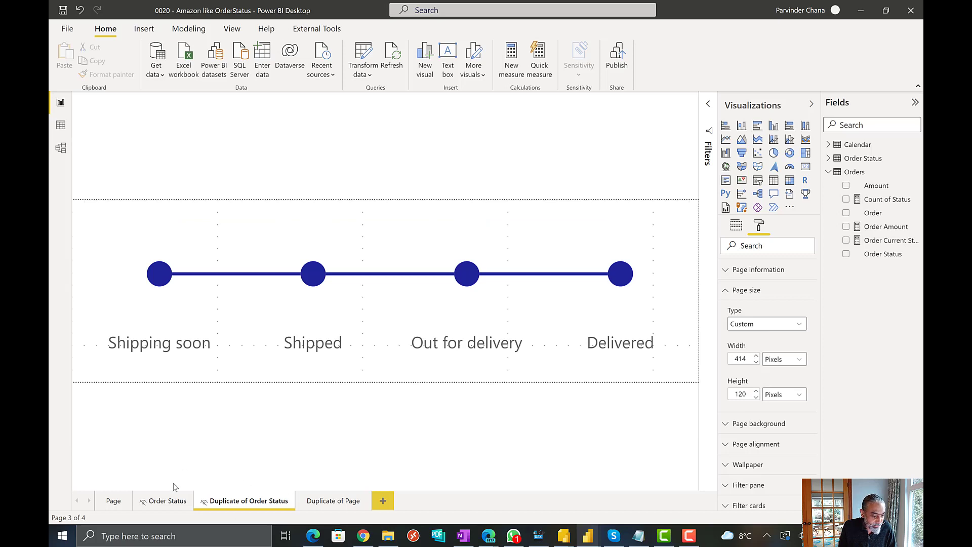
# Step: Return to the report page named Page and check the resized tooltip on the C1, B1 and D1 columns
pyautogui.click(115, 501)
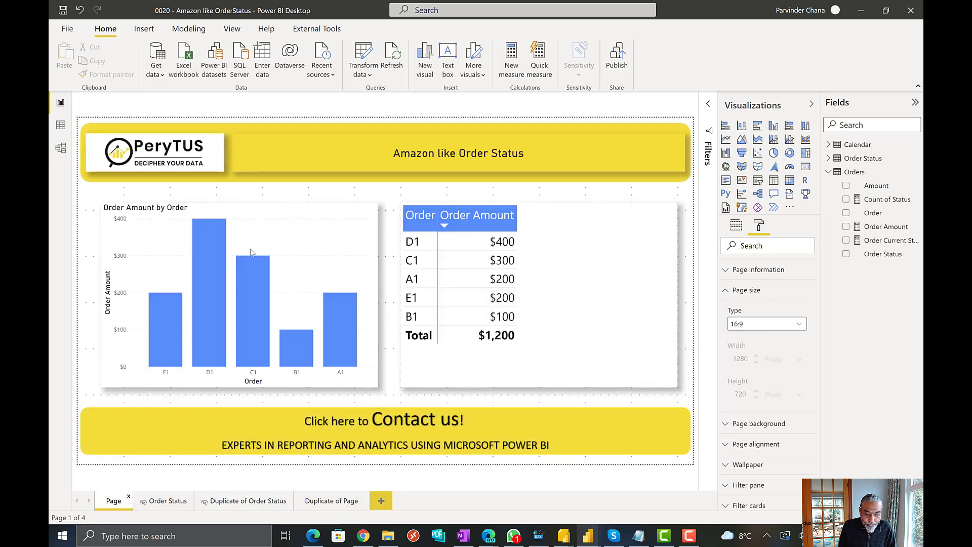
pyautogui.moveTo(247, 312)
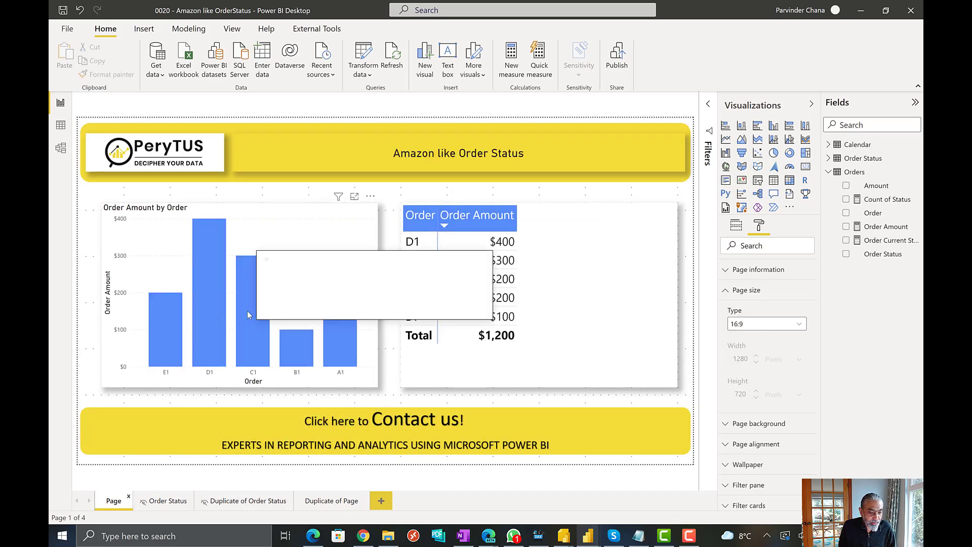
pyautogui.moveTo(296, 349)
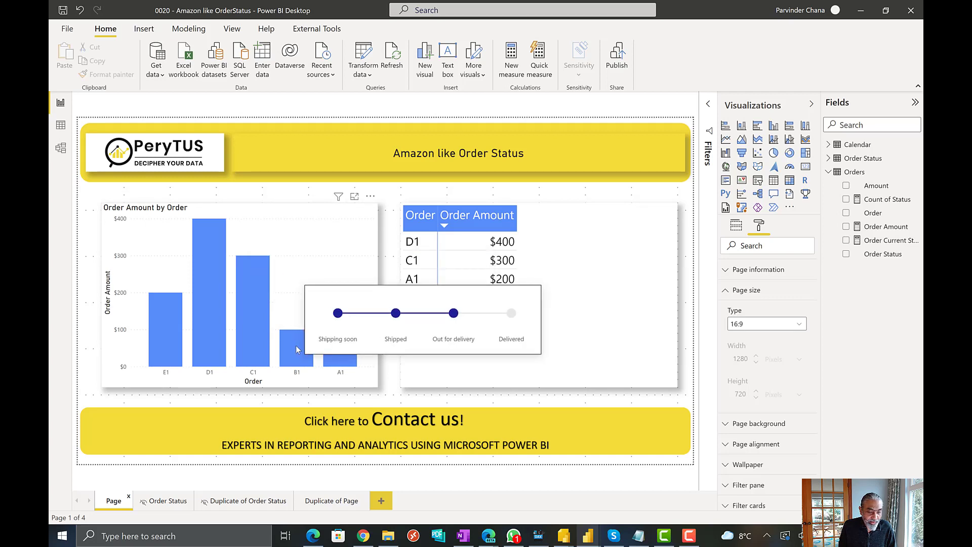
pyautogui.moveTo(222, 322)
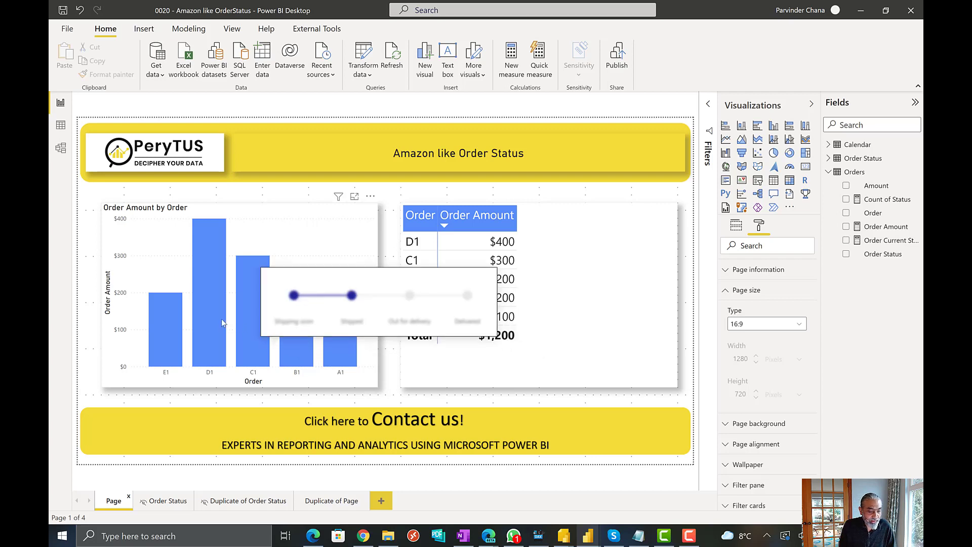